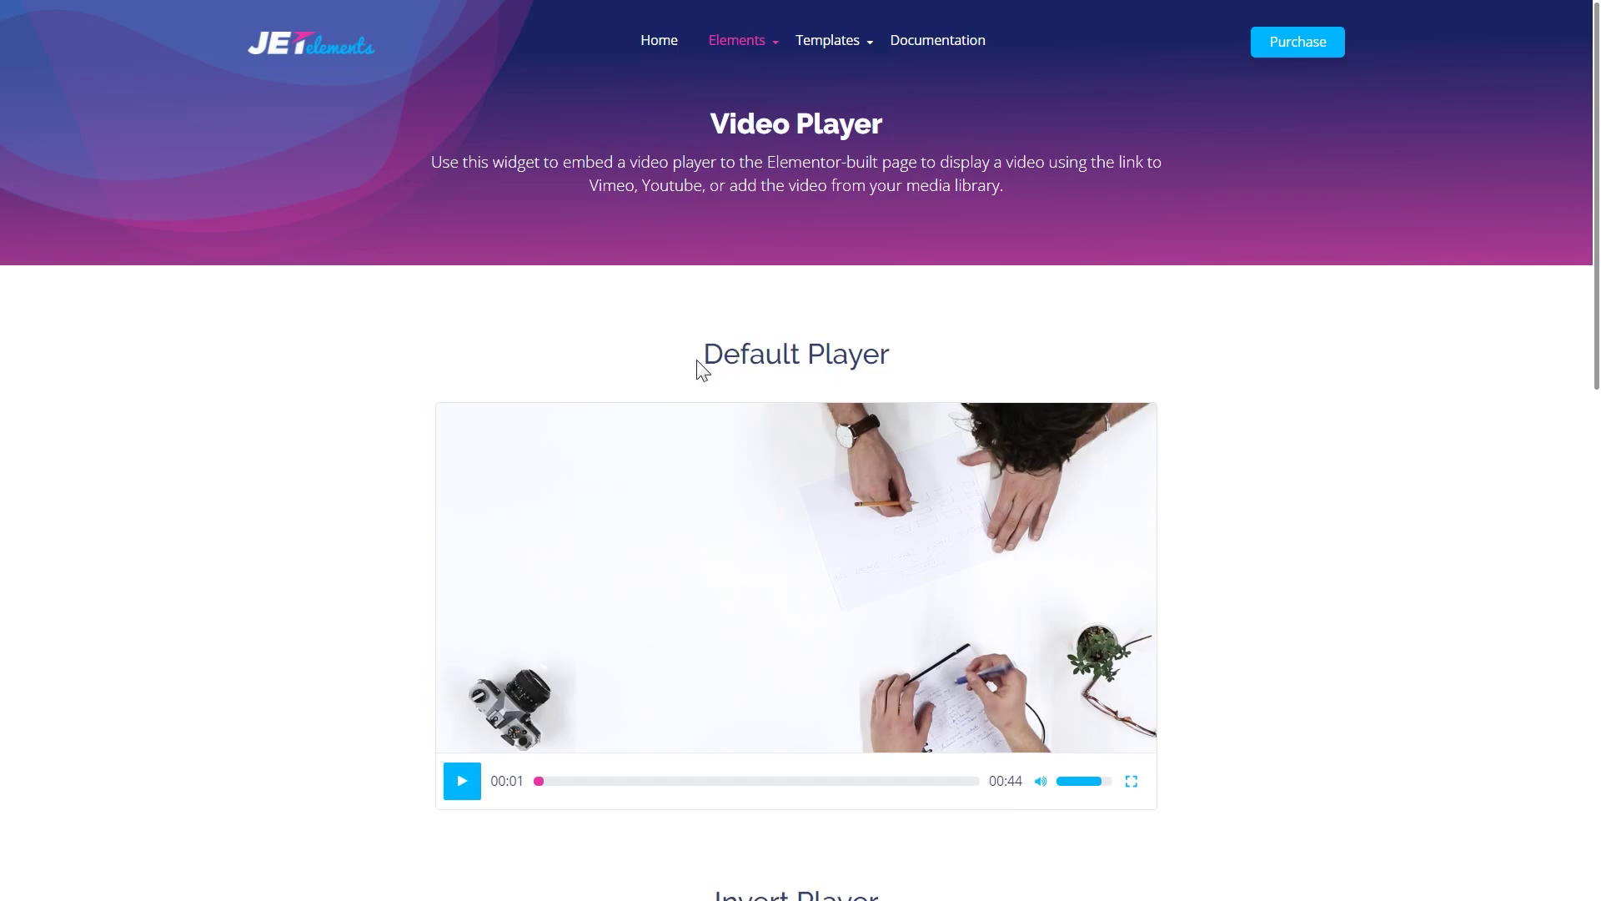
scroll(703, 360, down, 1)
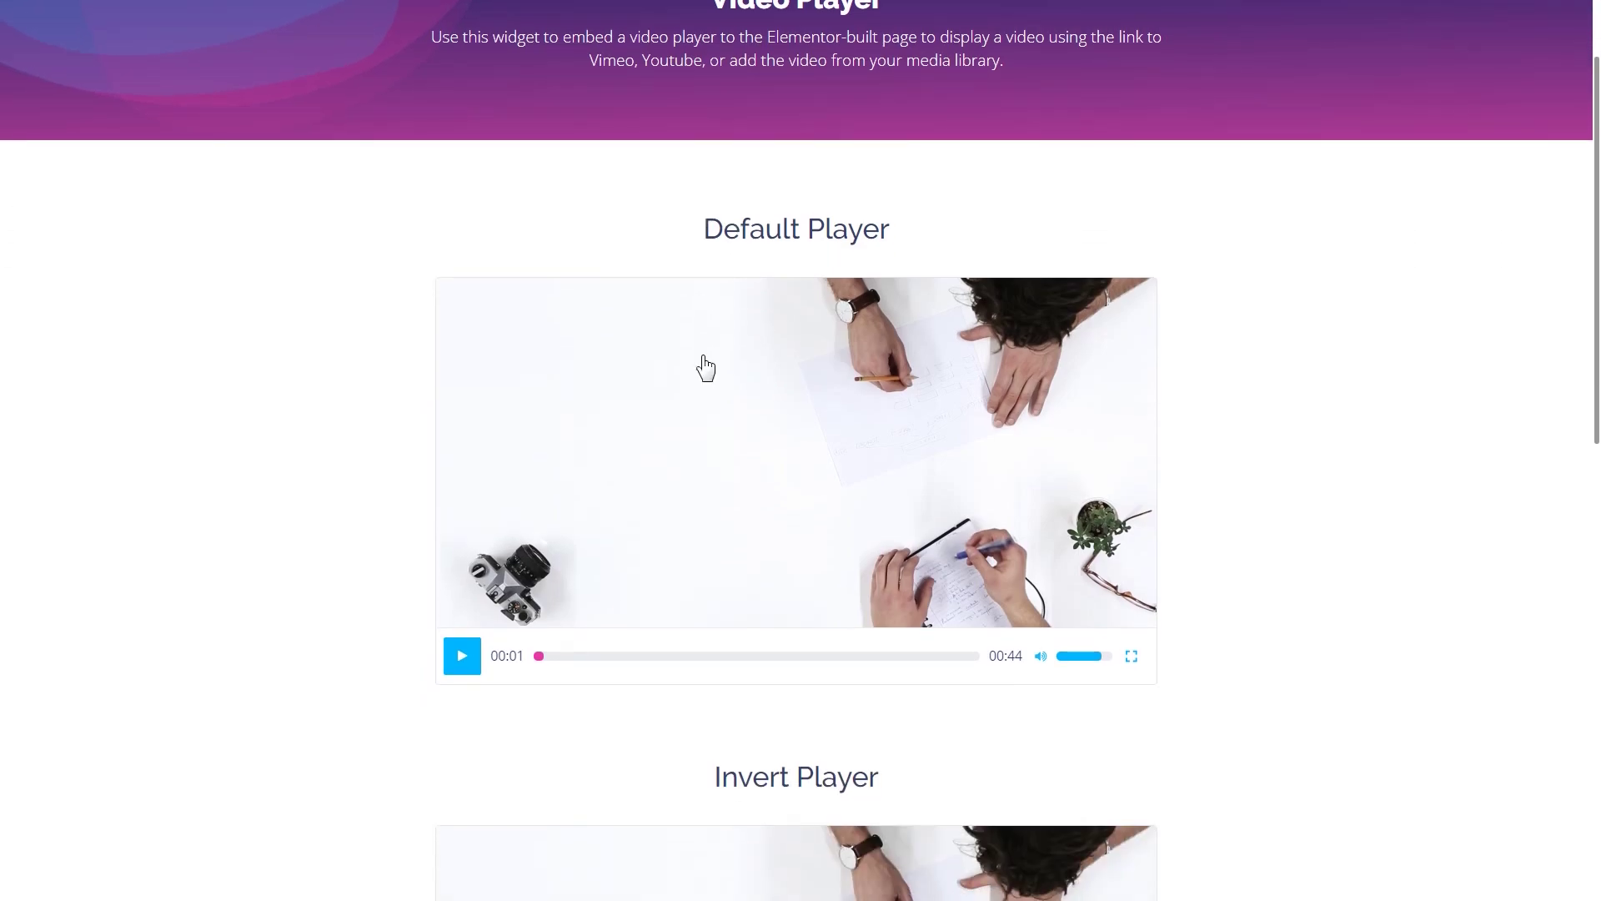
scroll(704, 364, down, 2)
scroll(706, 366, down, 2)
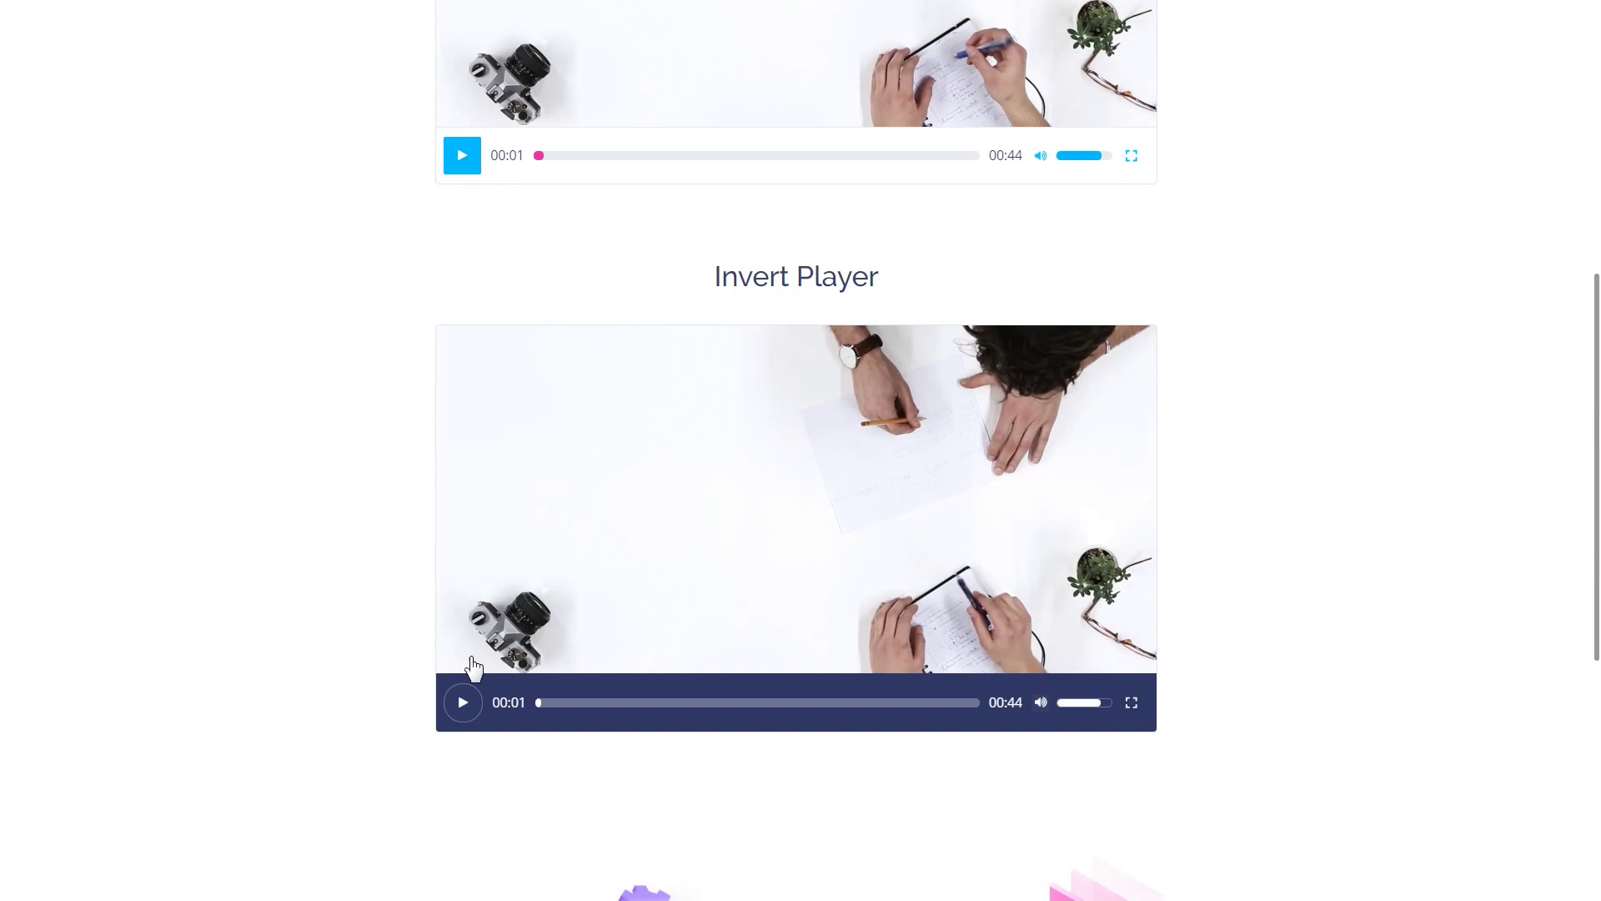
Play the Invert Player demo video on the JetElements demo site.
click(462, 705)
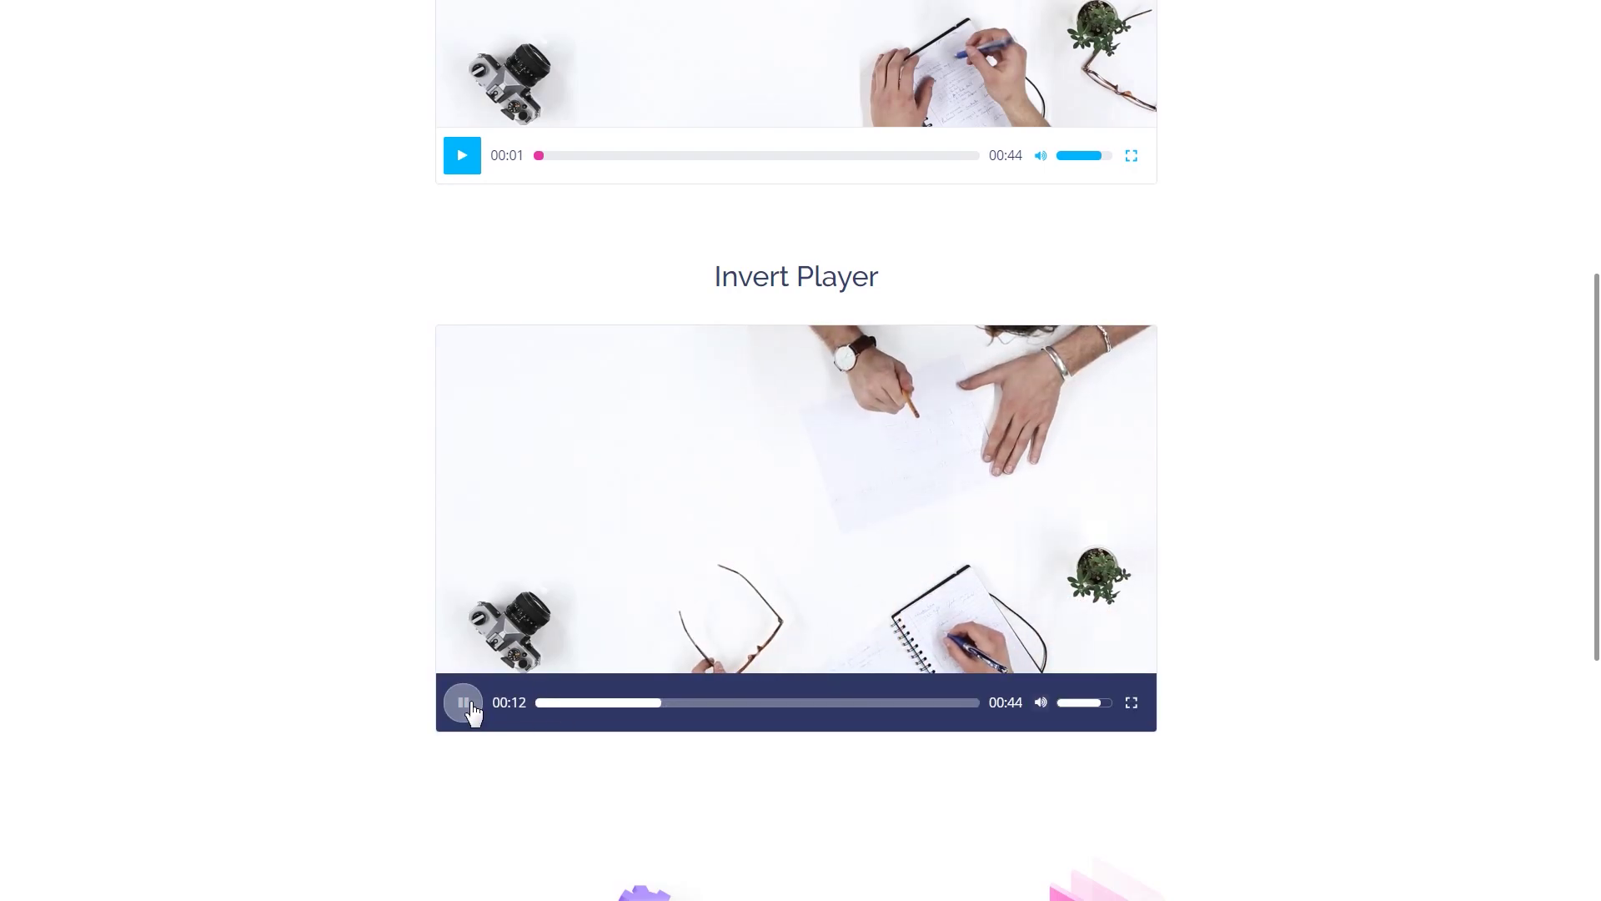
scroll(346, 680, up, 3)
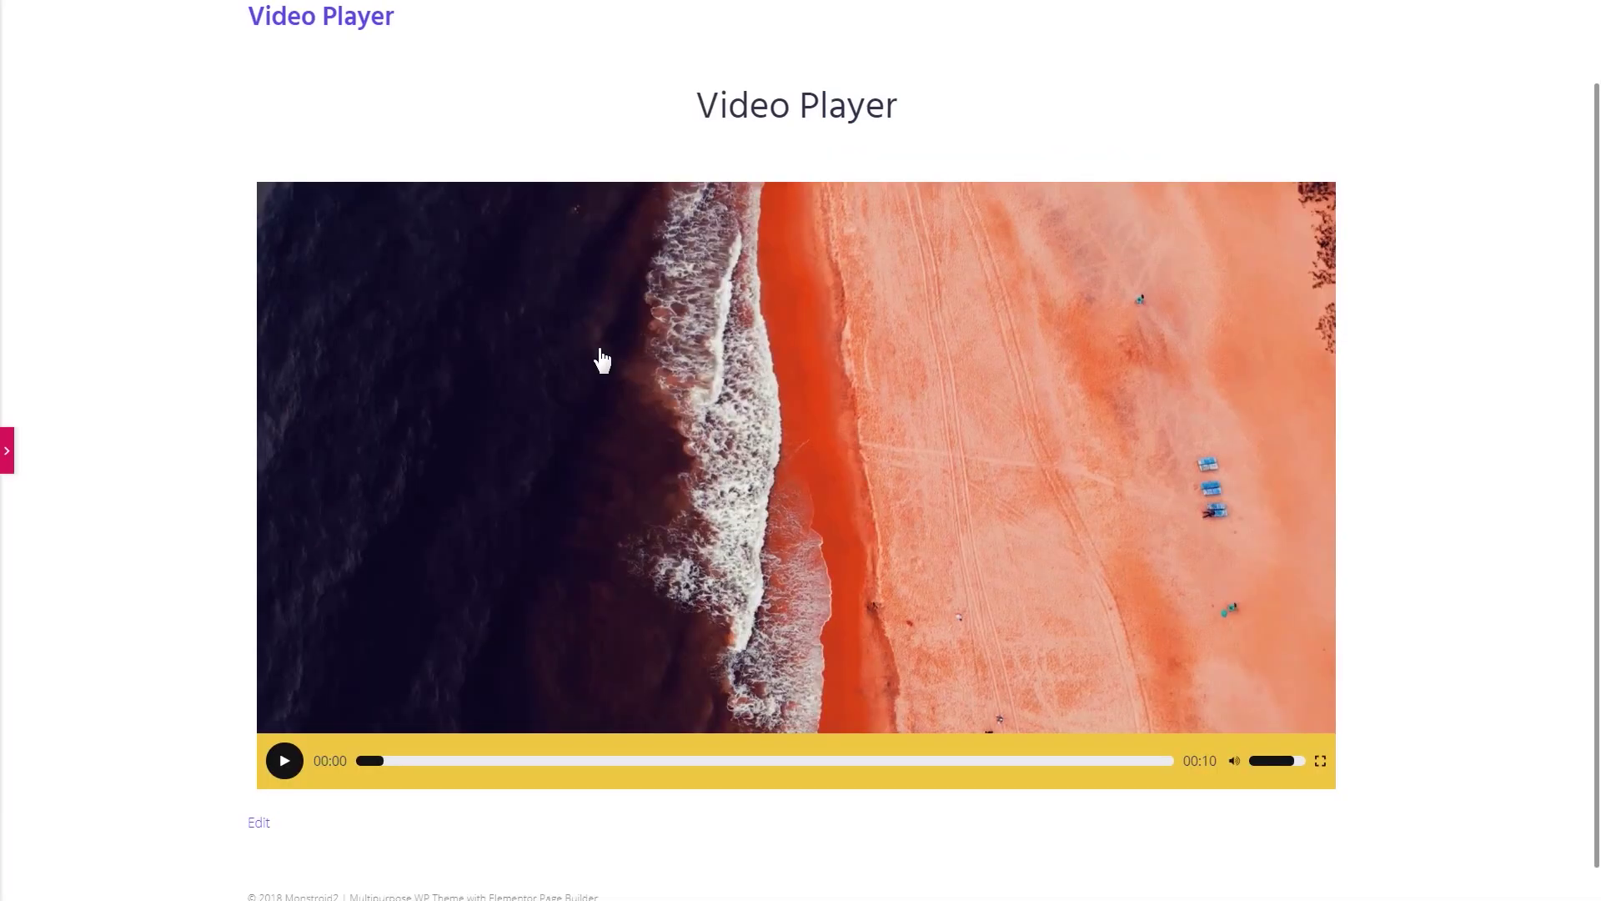
Play the beach video in the yellow player and pause it at about 00:07.
click(286, 762)
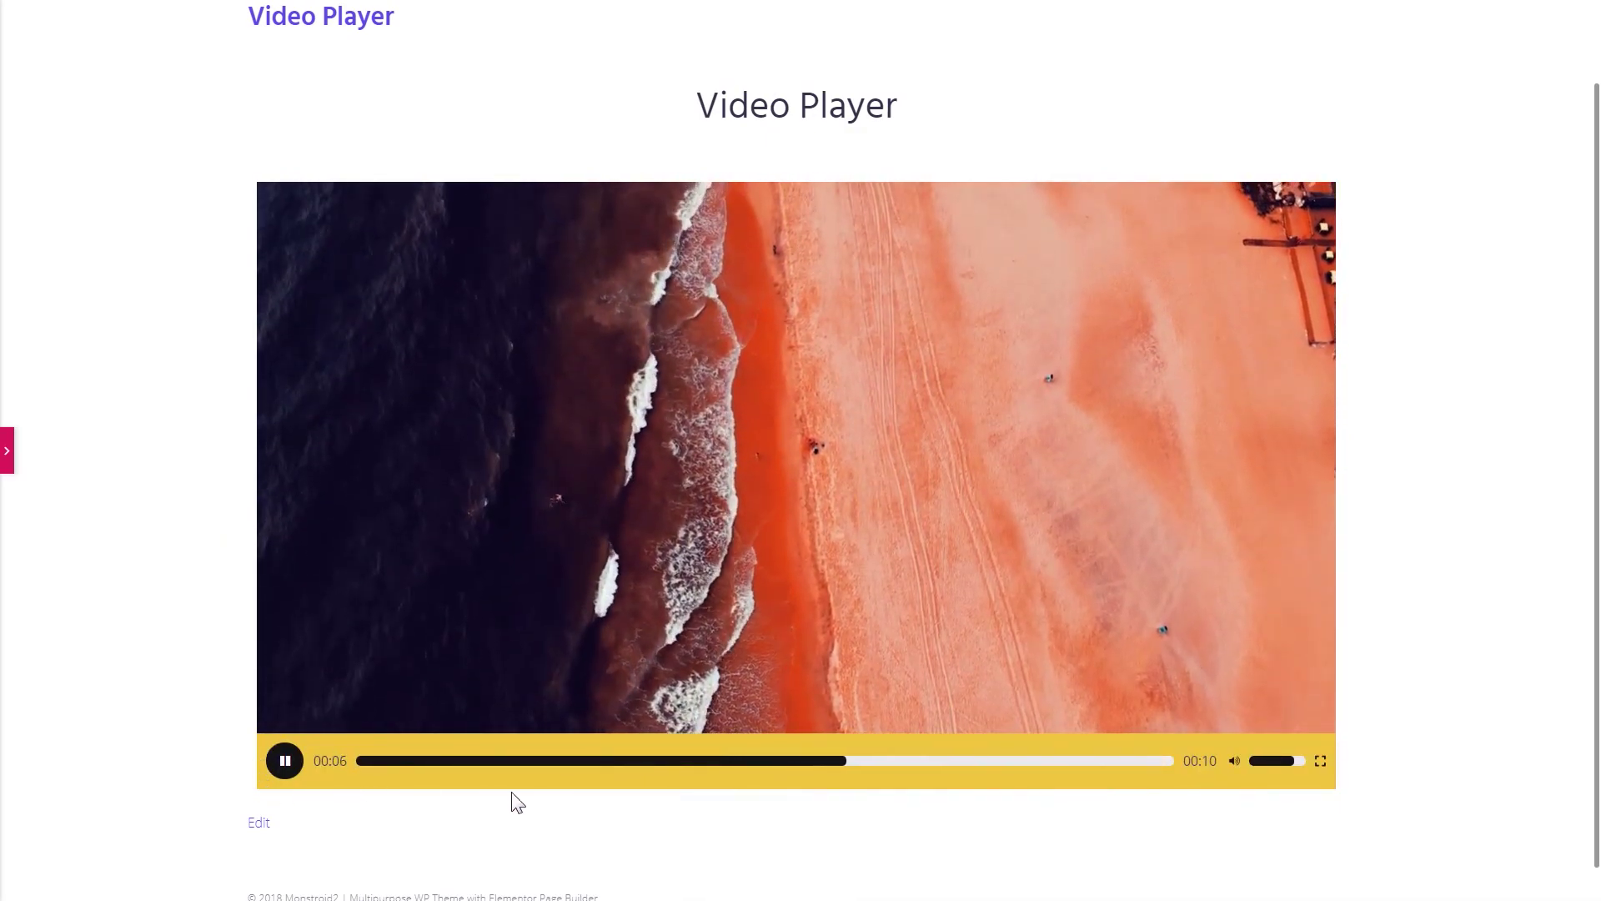
click(285, 765)
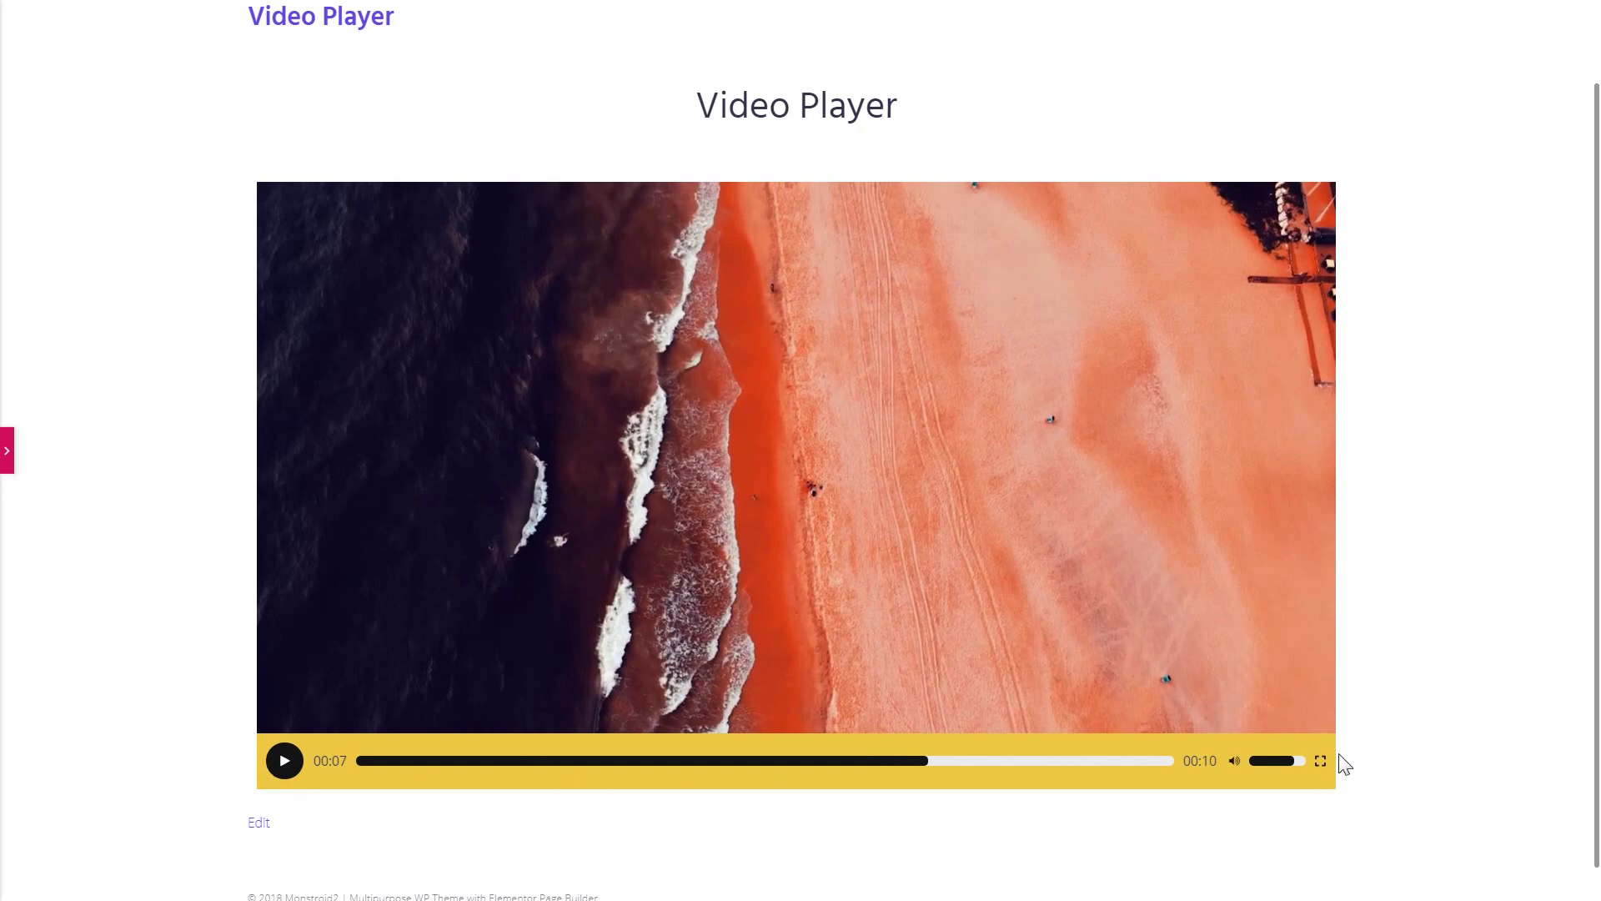
scroll(1130, 747, up, 2)
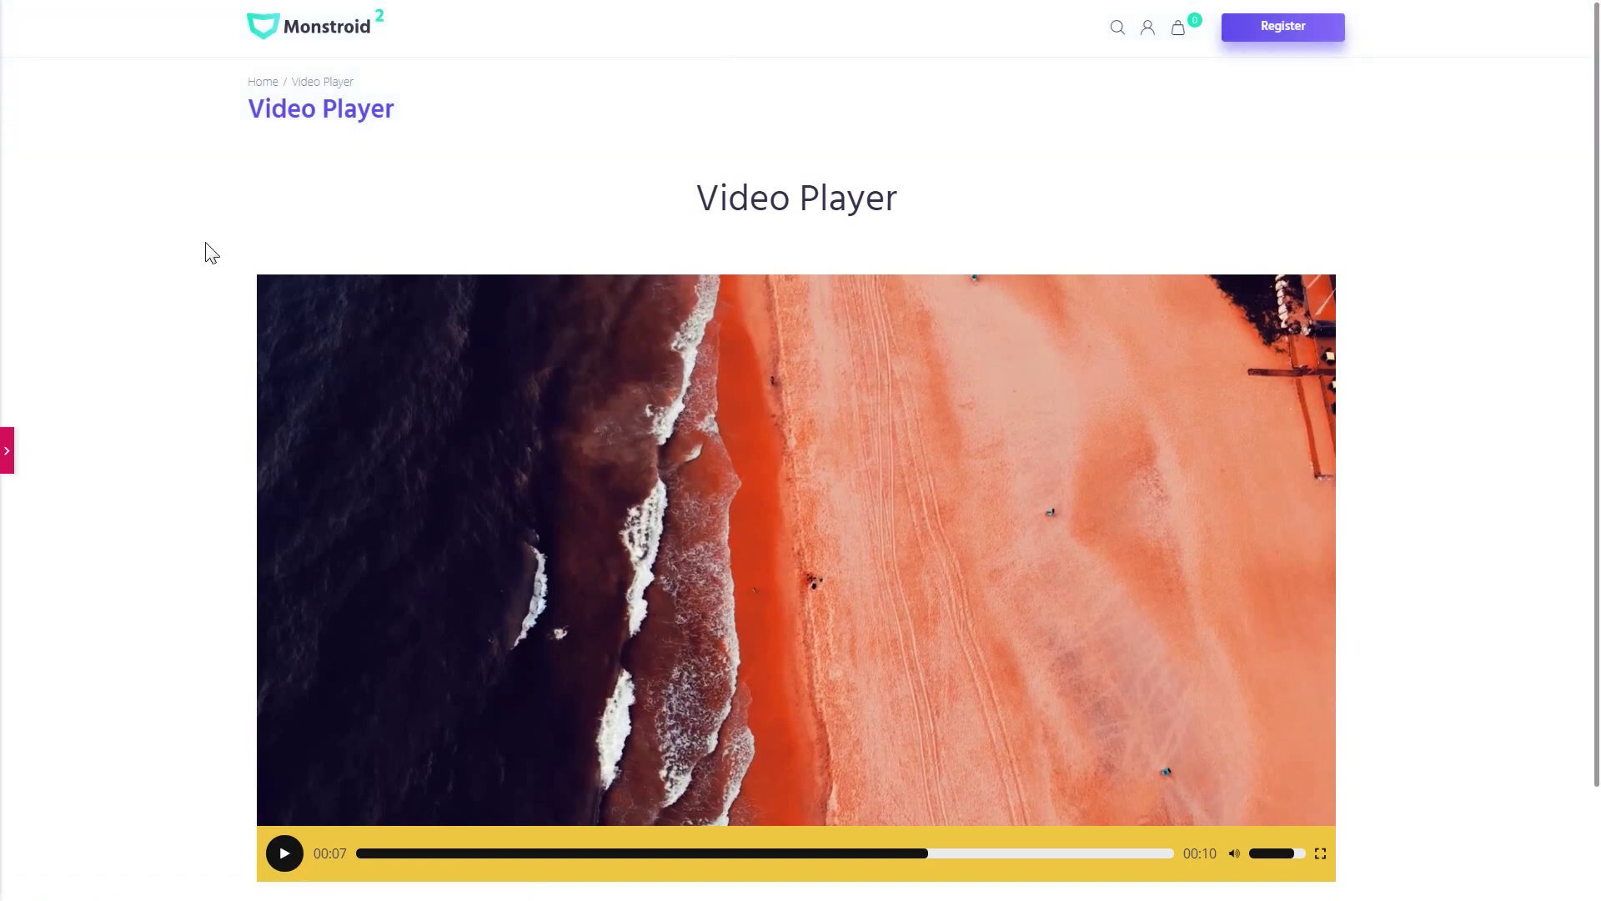
In Elementor, delete the beach video widget and drop a JetElements Video Player into the section.
click(7, 466)
scroll(328, 417, down, 1)
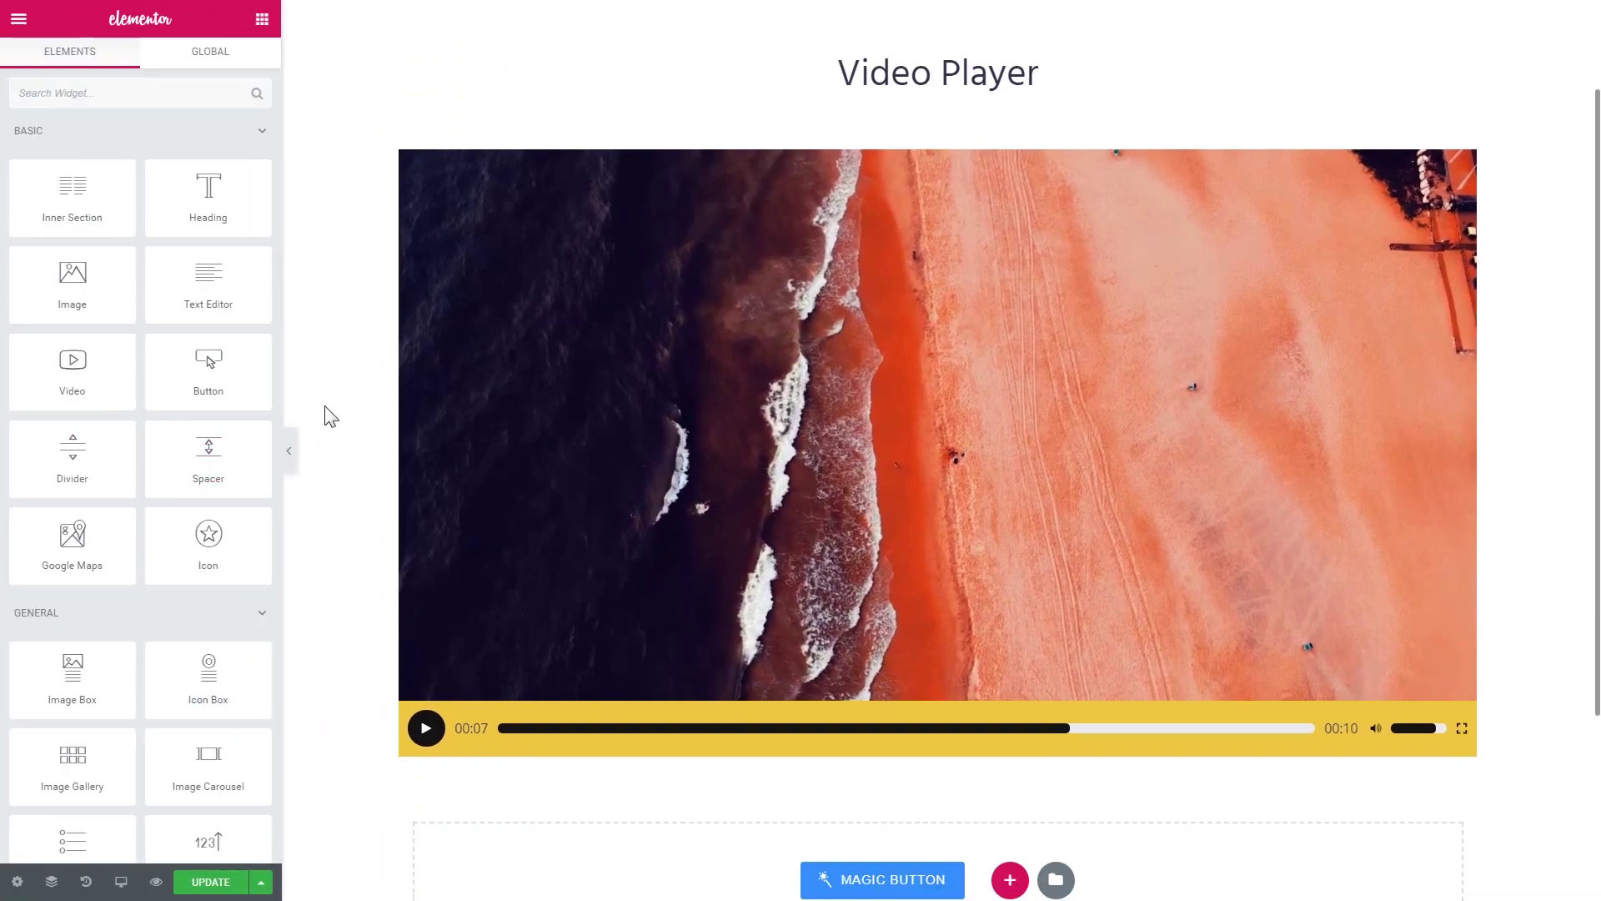
scroll(328, 417, down, 1)
scroll(328, 416, up, 2)
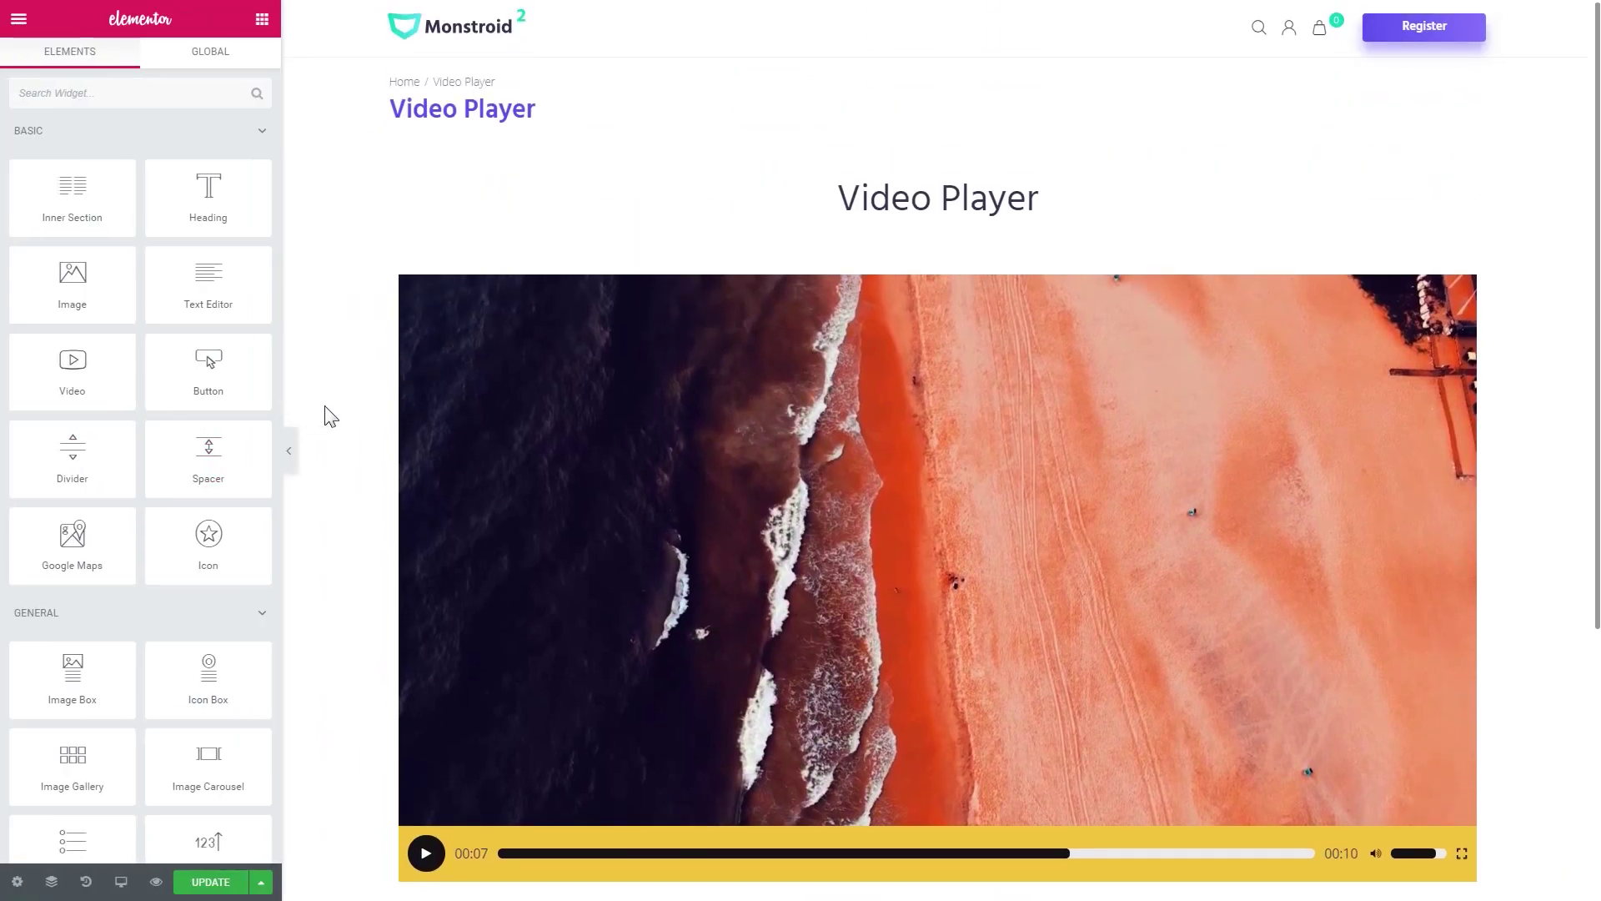
mouse_move(936, 550)
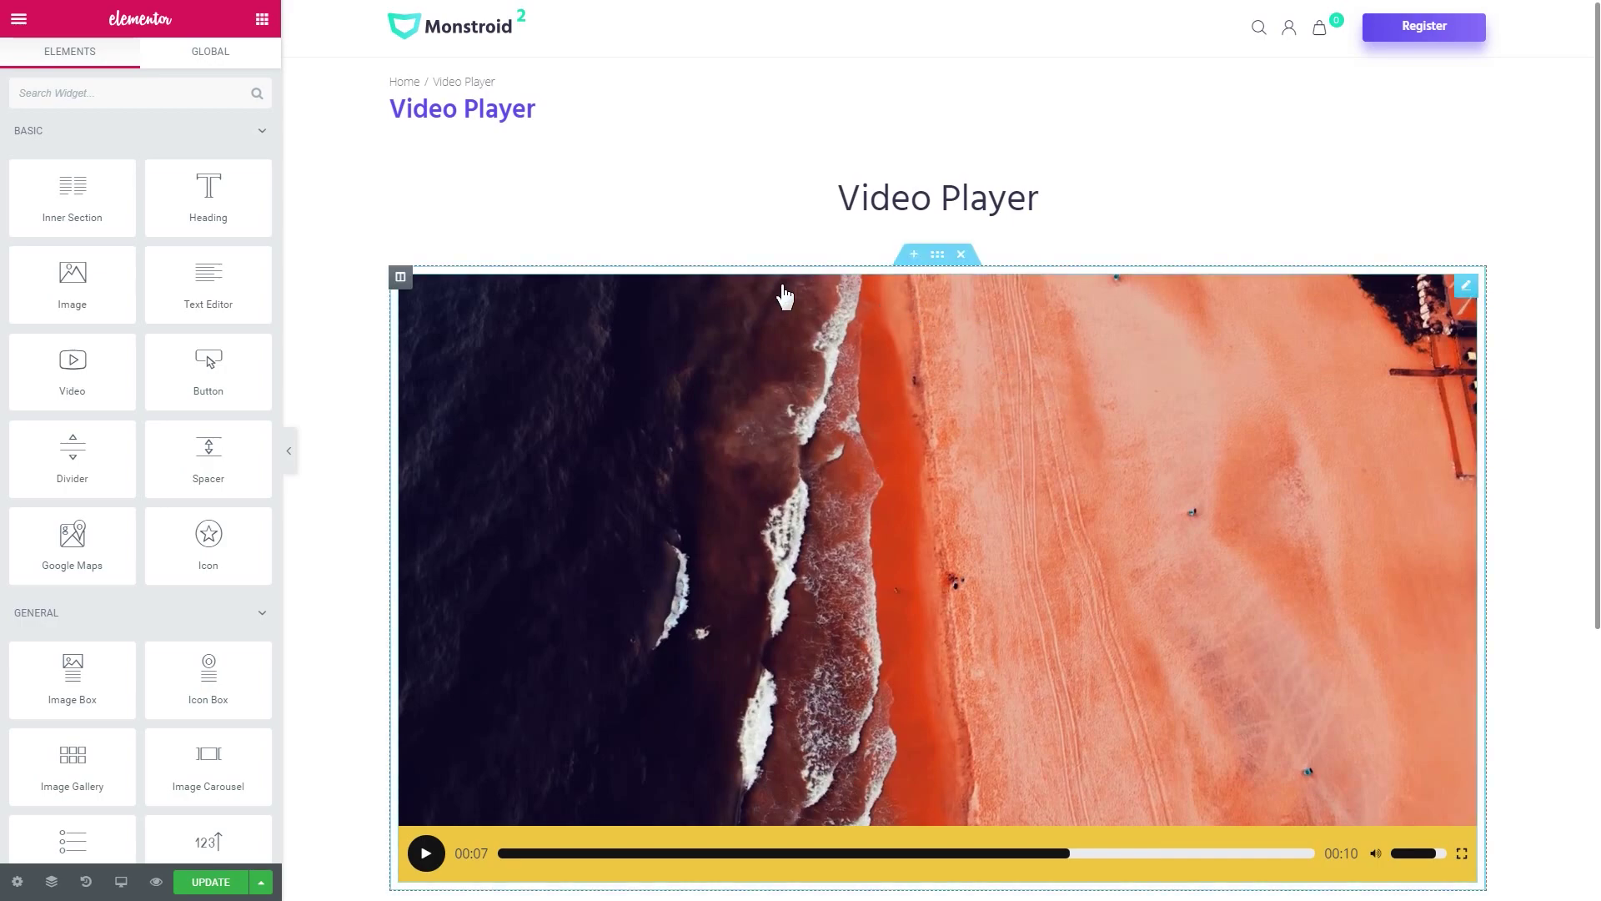
click(960, 256)
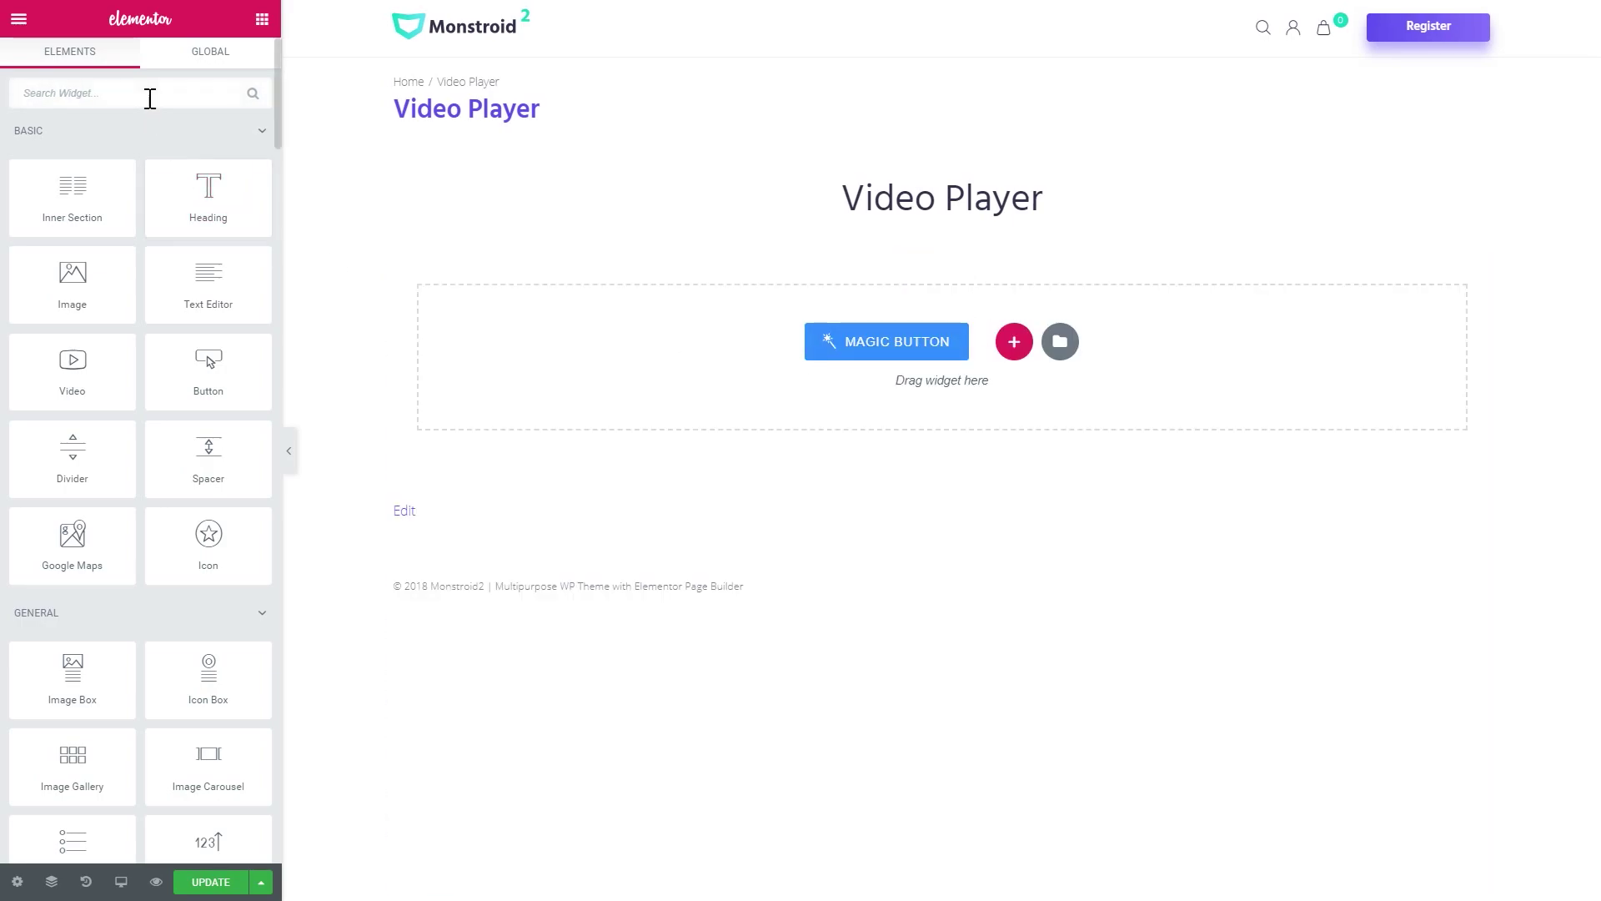
text(vide)
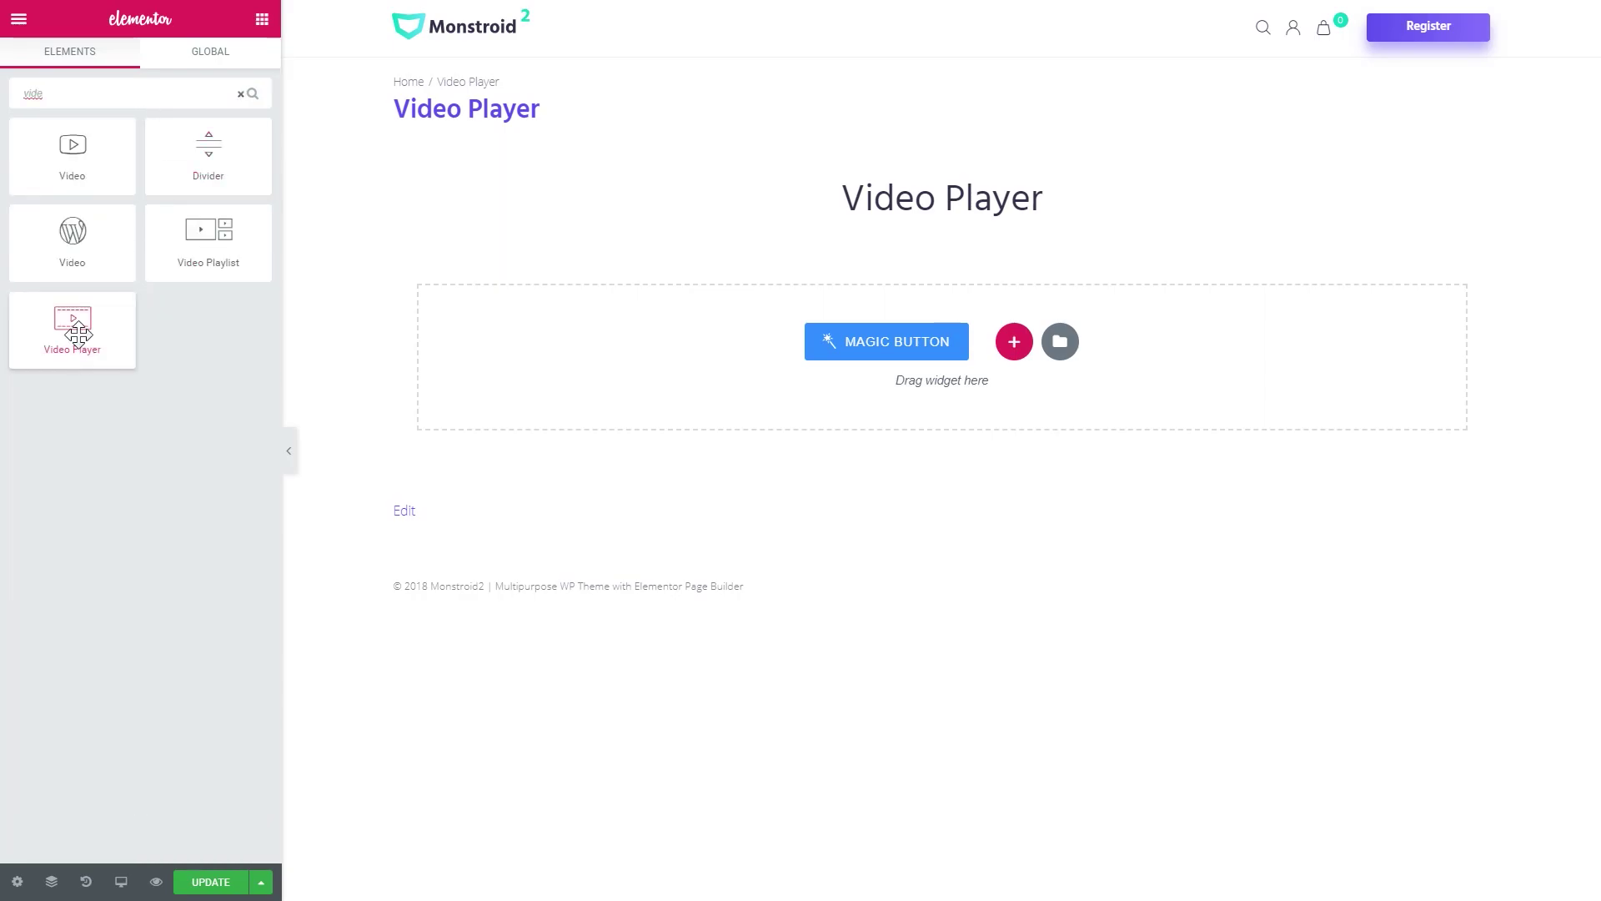
drag(66, 357, 634, 338)
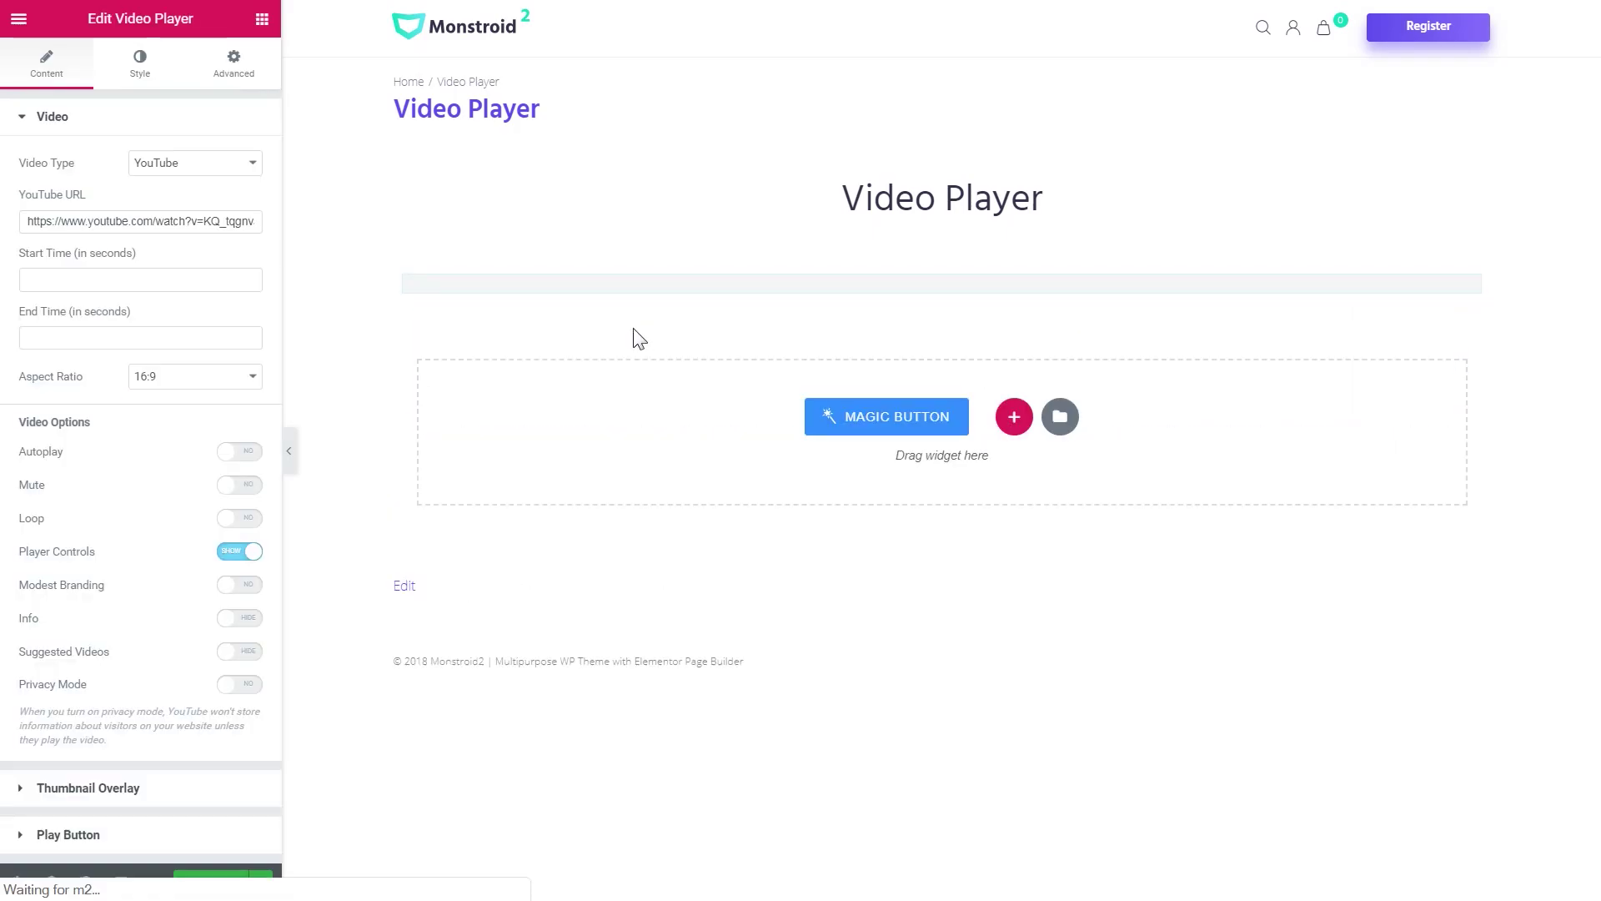
scroll(675, 343, down, 1)
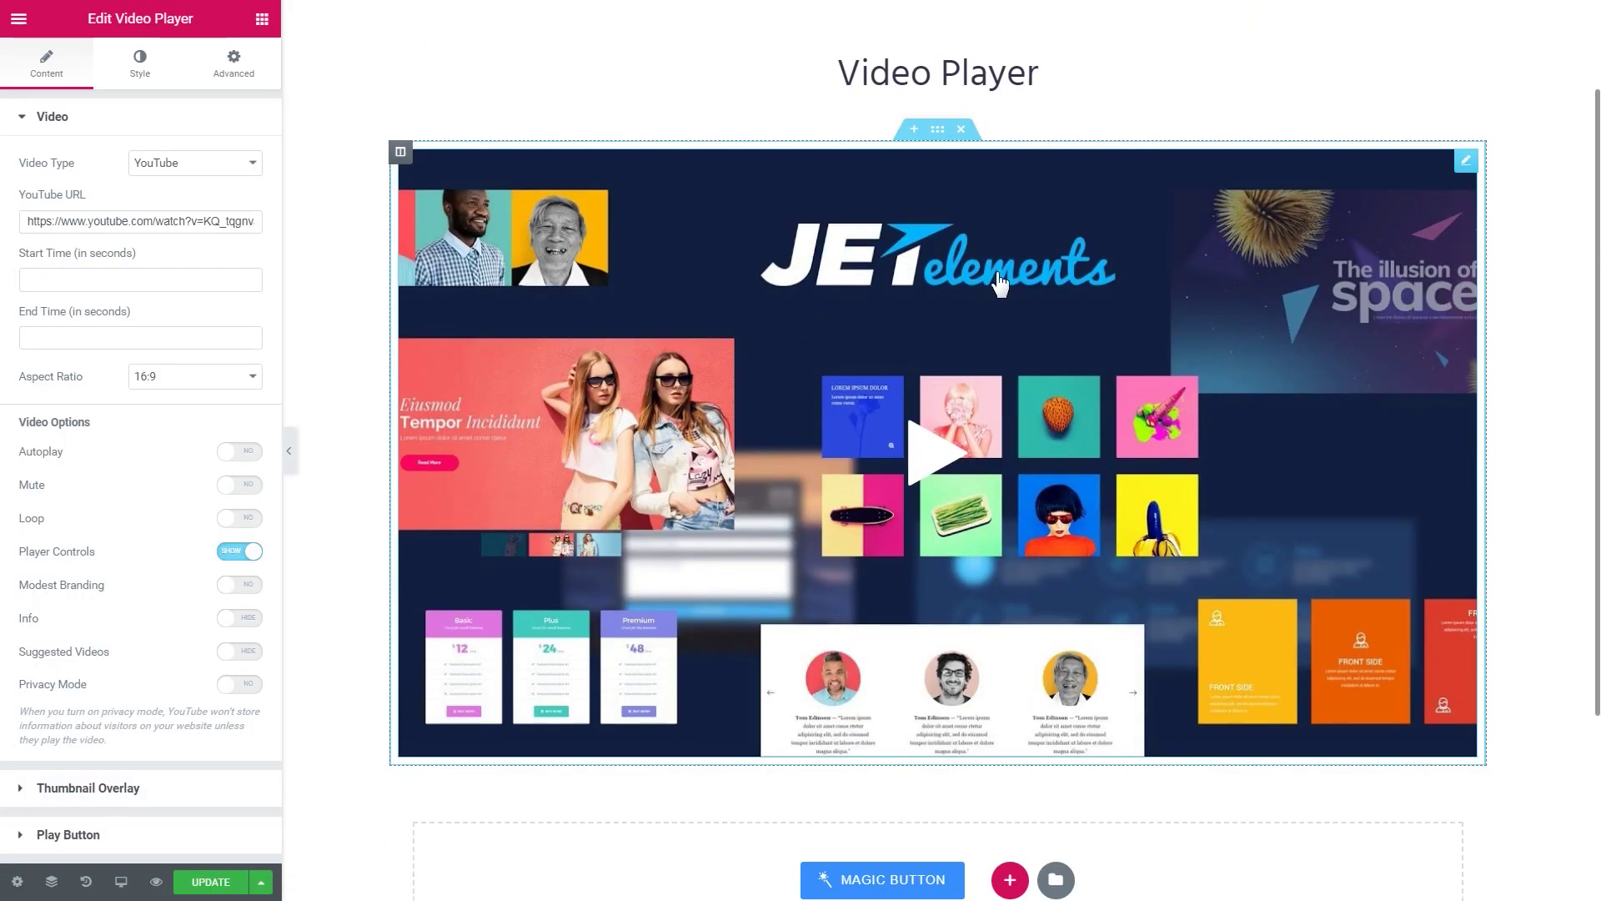
Replace the widget's YouTube link with the pasted forest stream video URL.
click(130, 226)
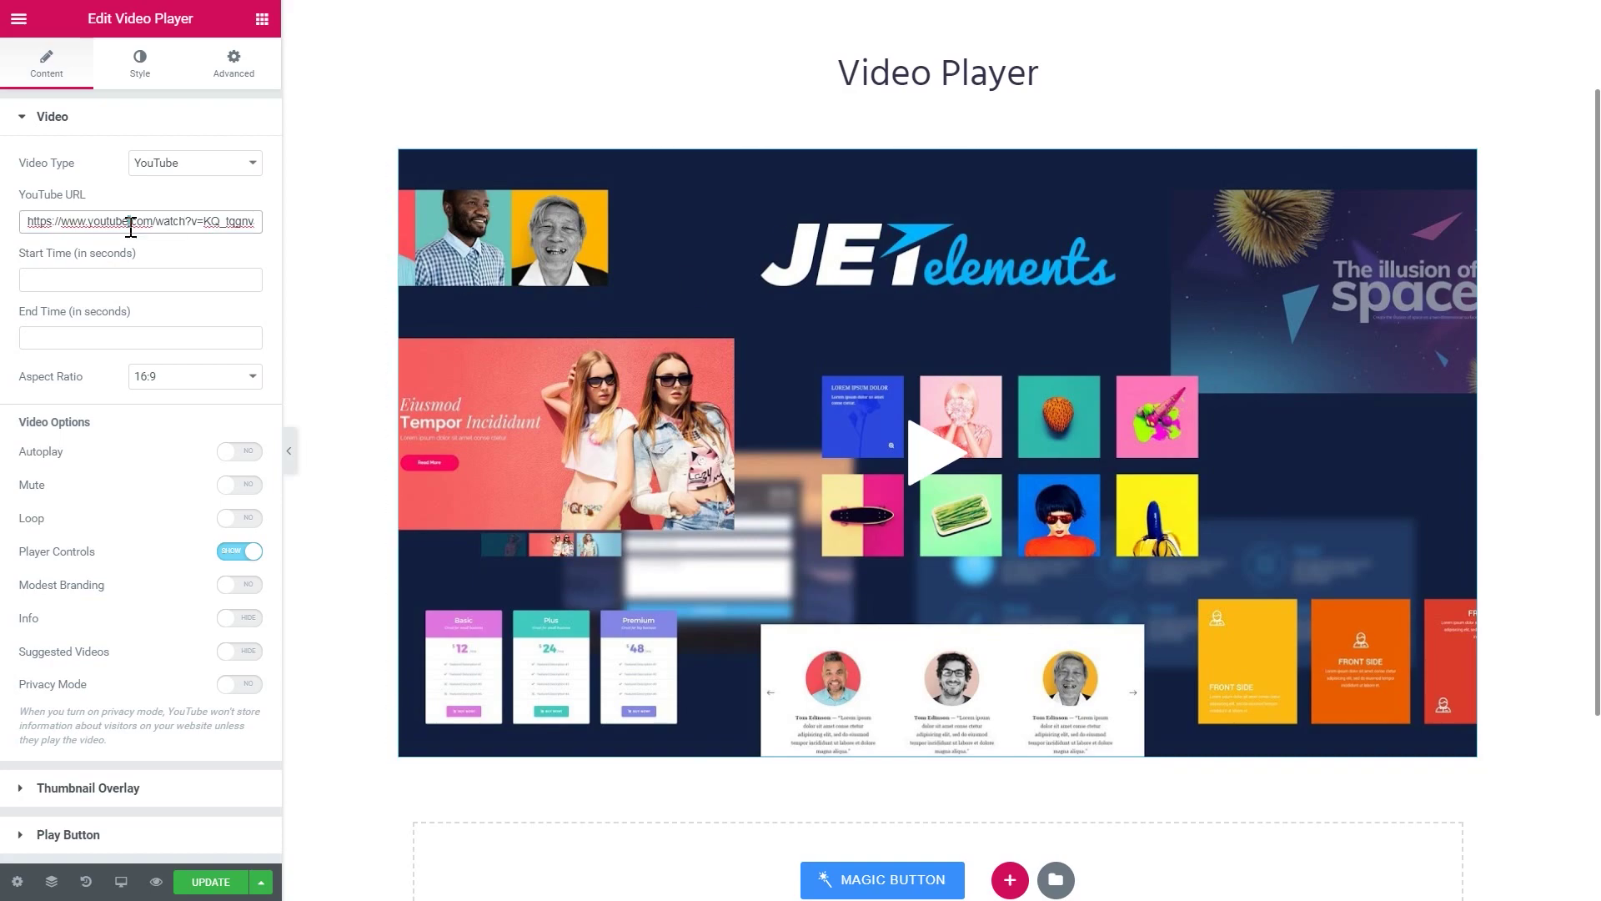
key(ctrl+a)
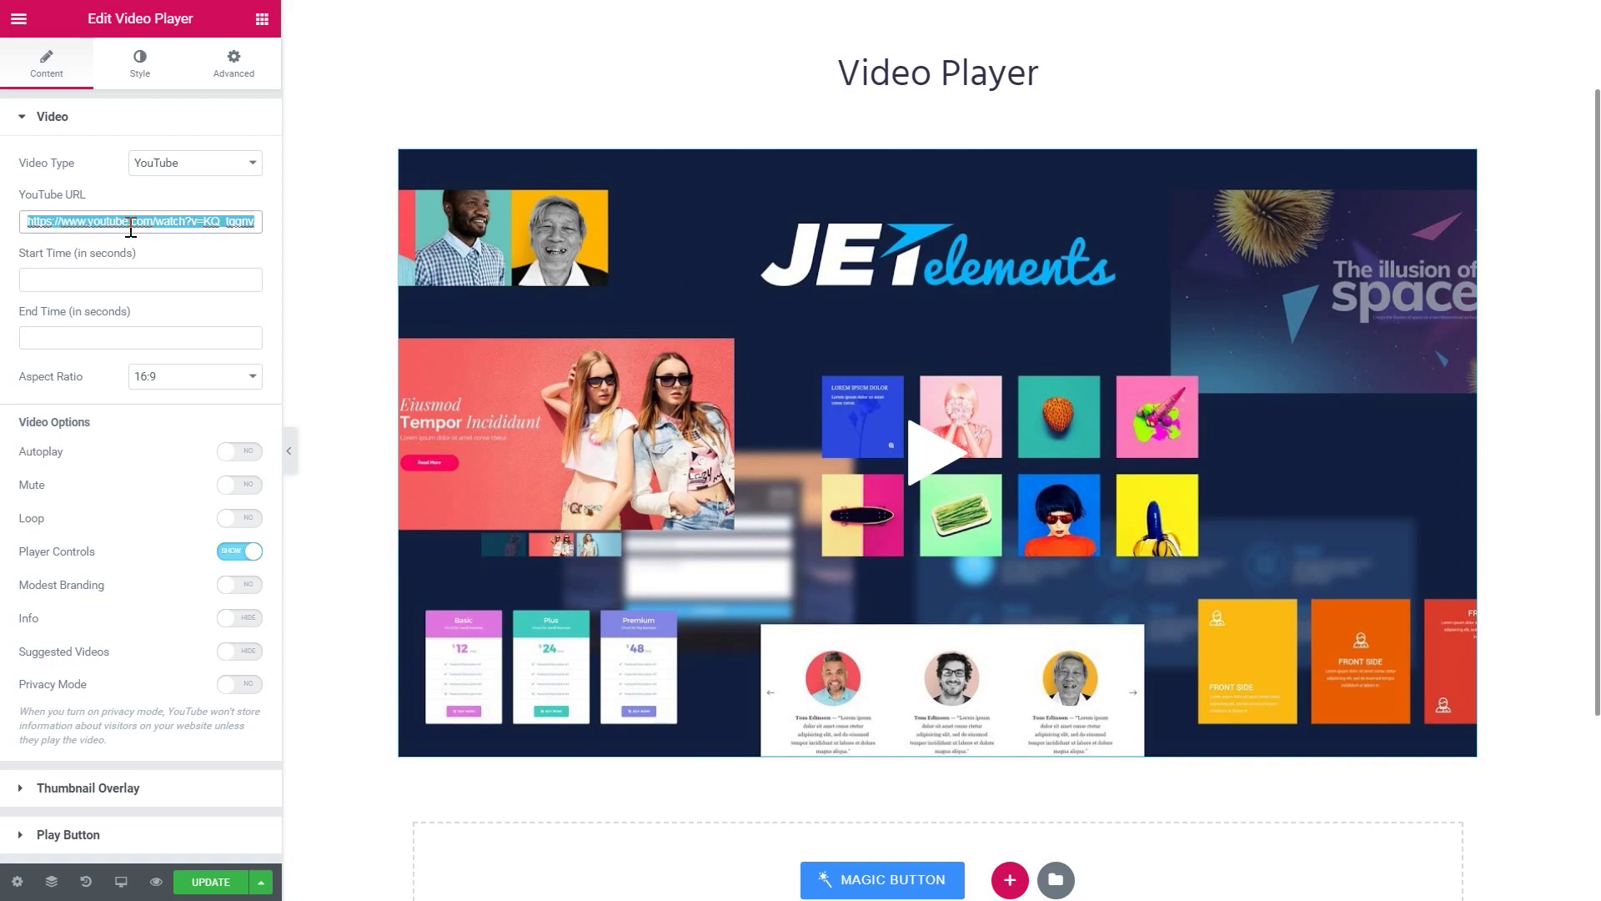
key(BackSpace)
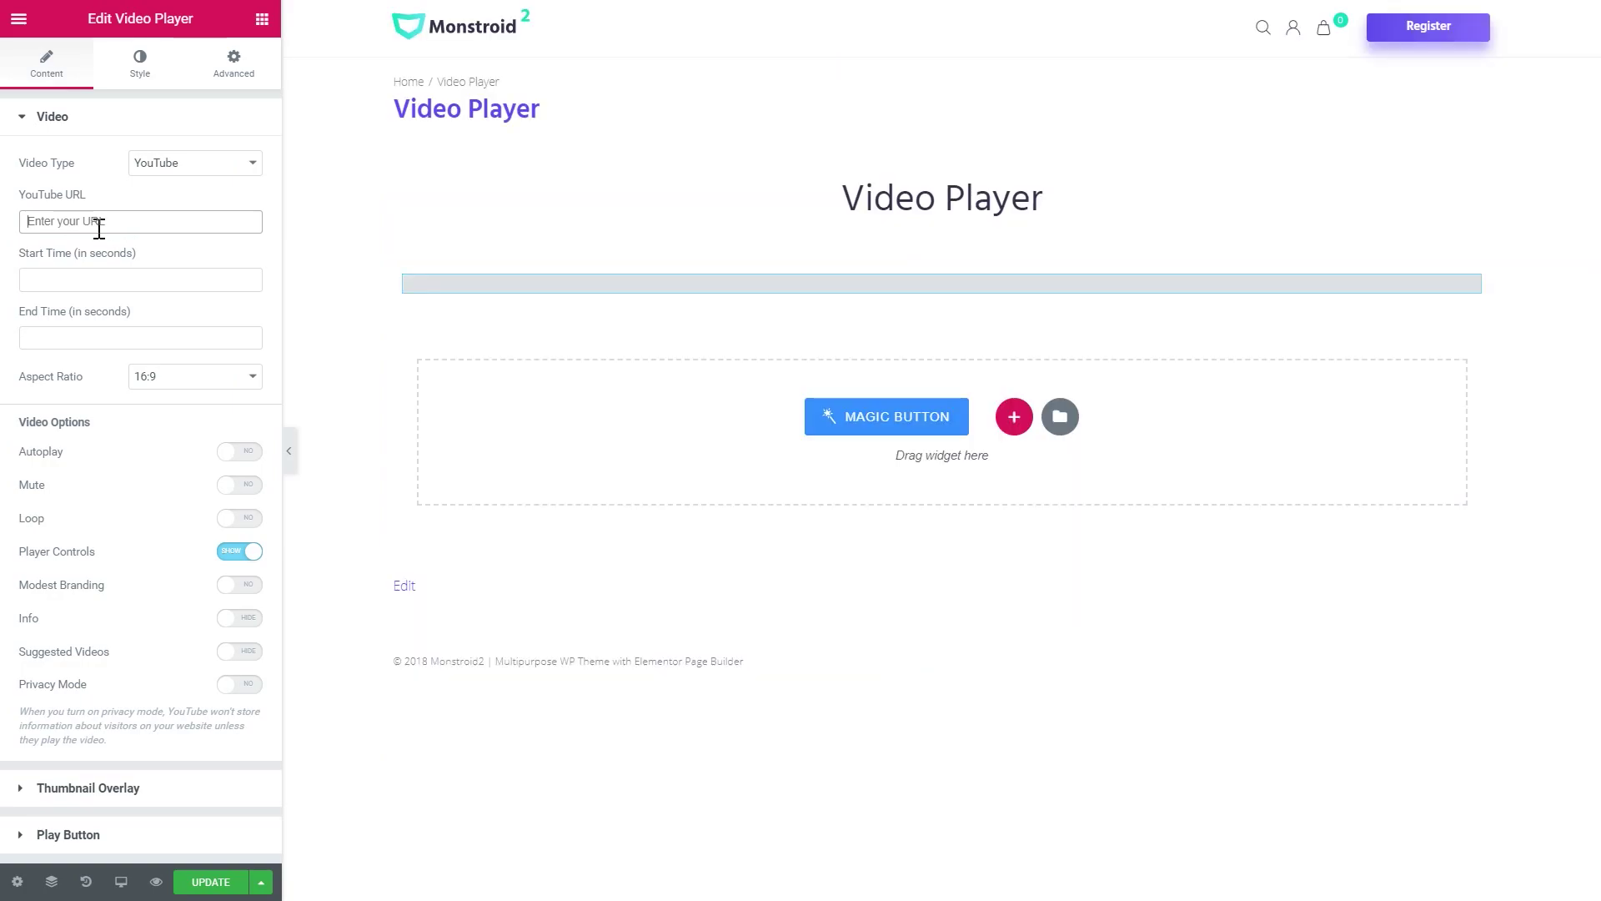
key(ctrl+v)
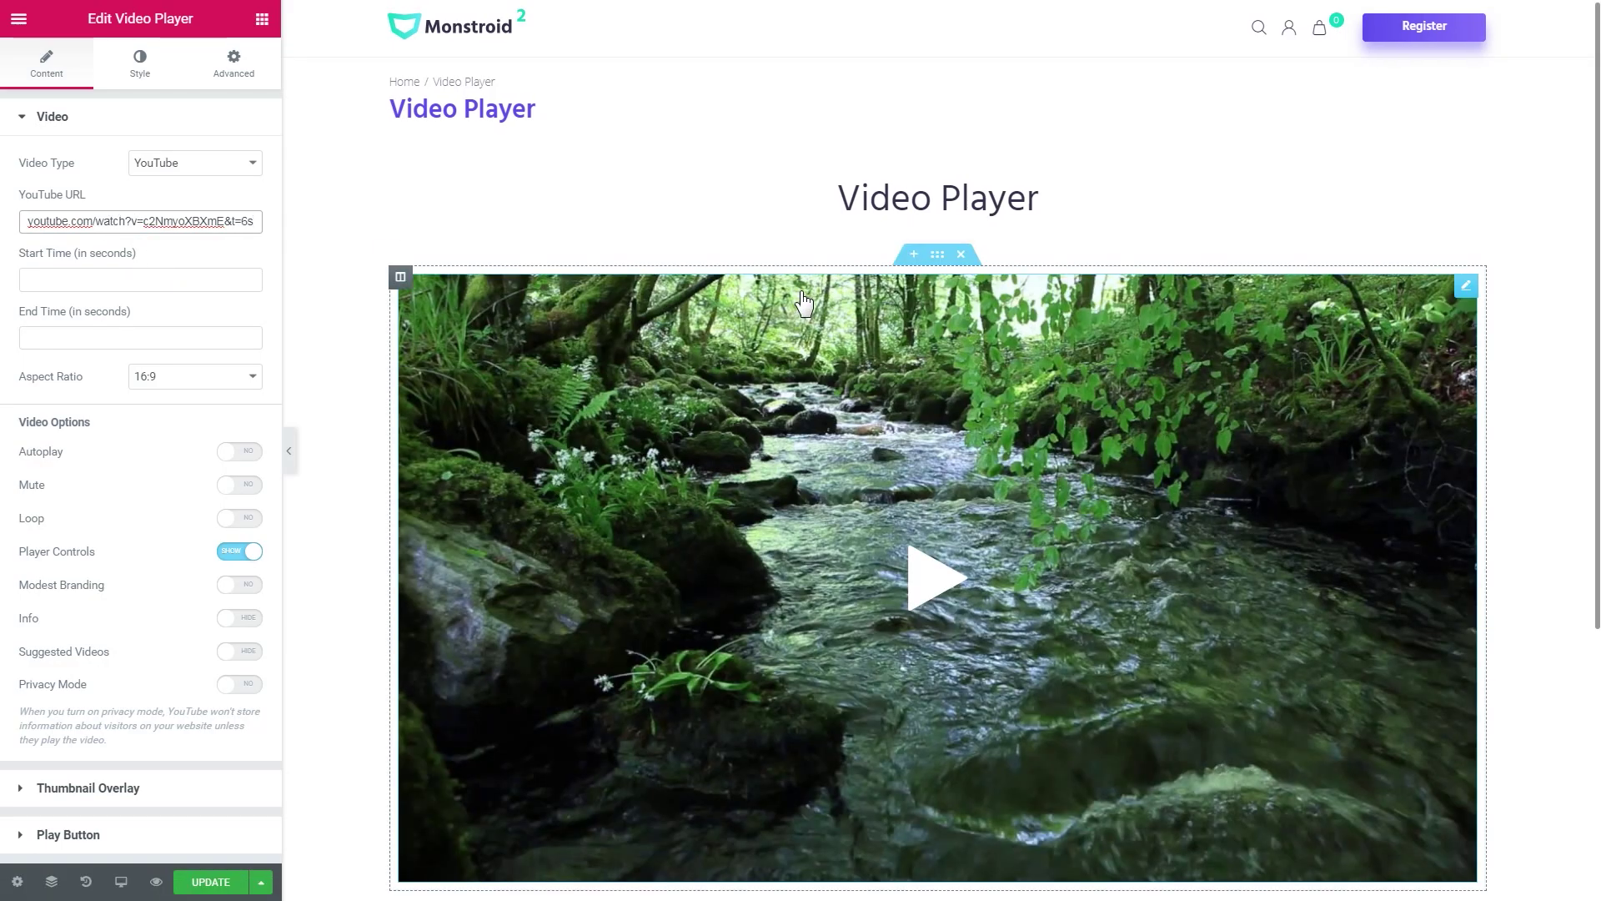
scroll(476, 312, down, 1)
scroll(475, 312, up, 1)
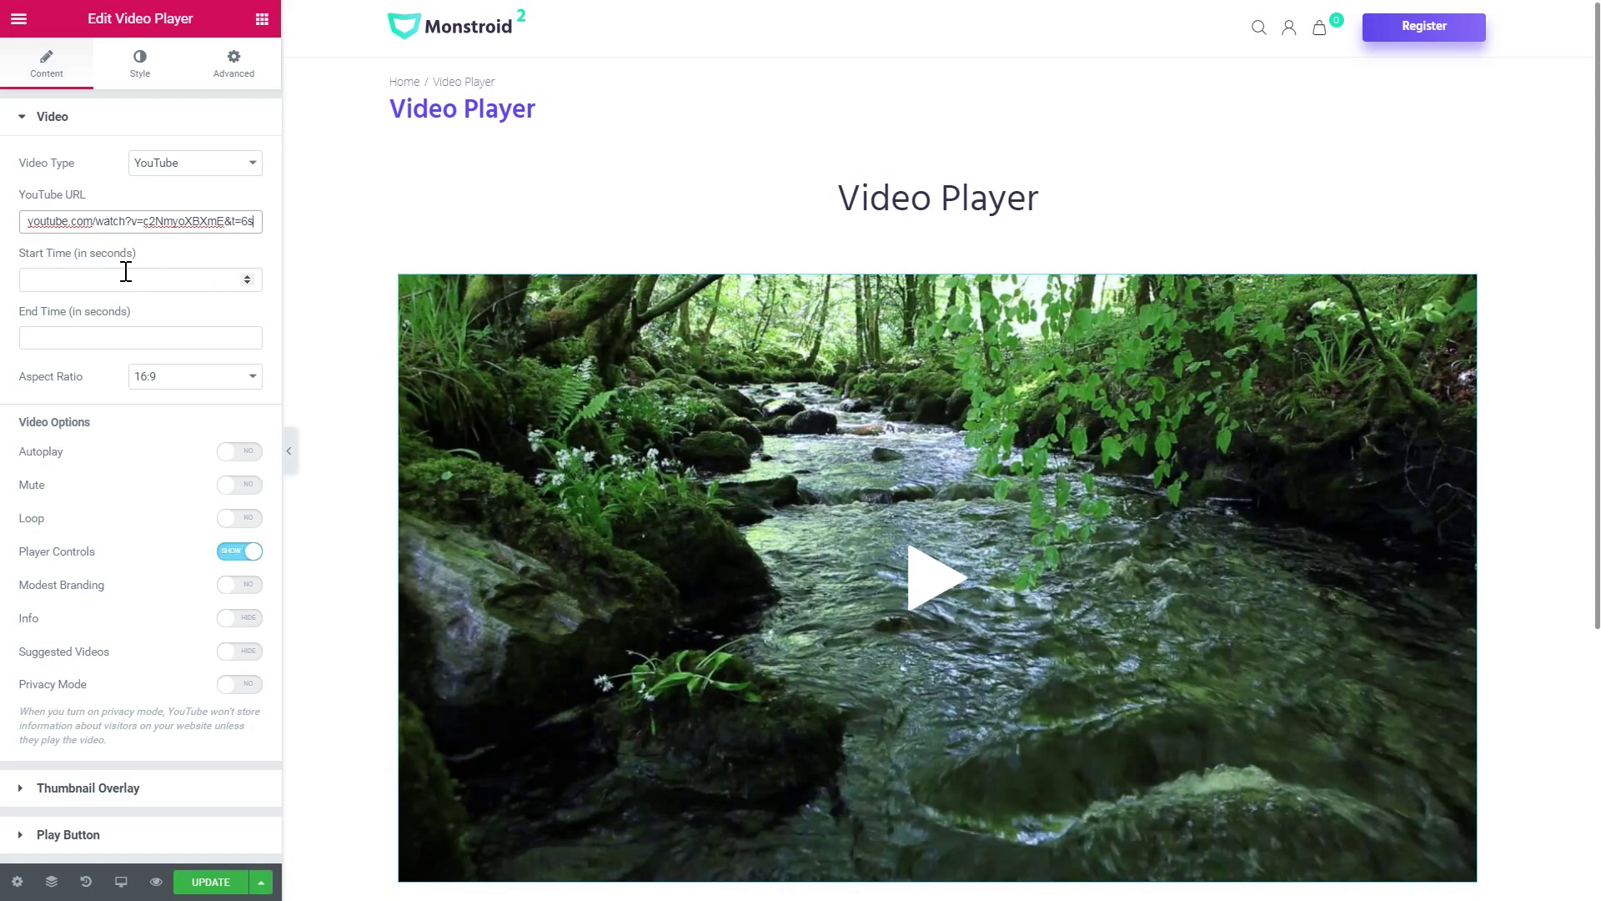
click(176, 162)
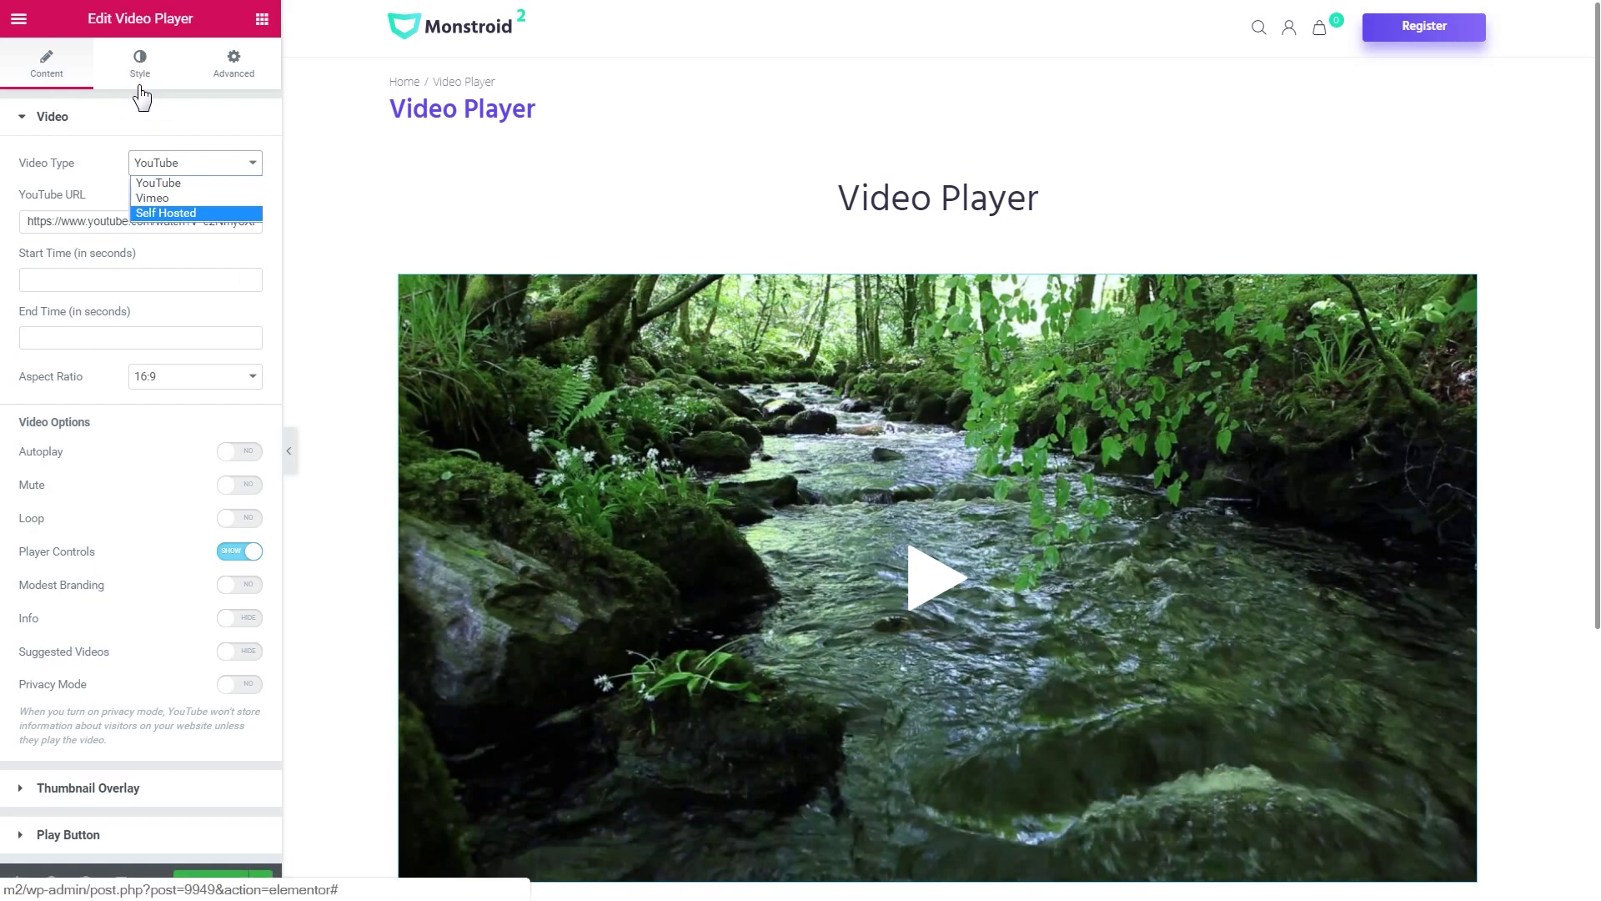
Leave the source unchanged, play the forest video preview, skip ahead and pause near 5:06.
click(79, 197)
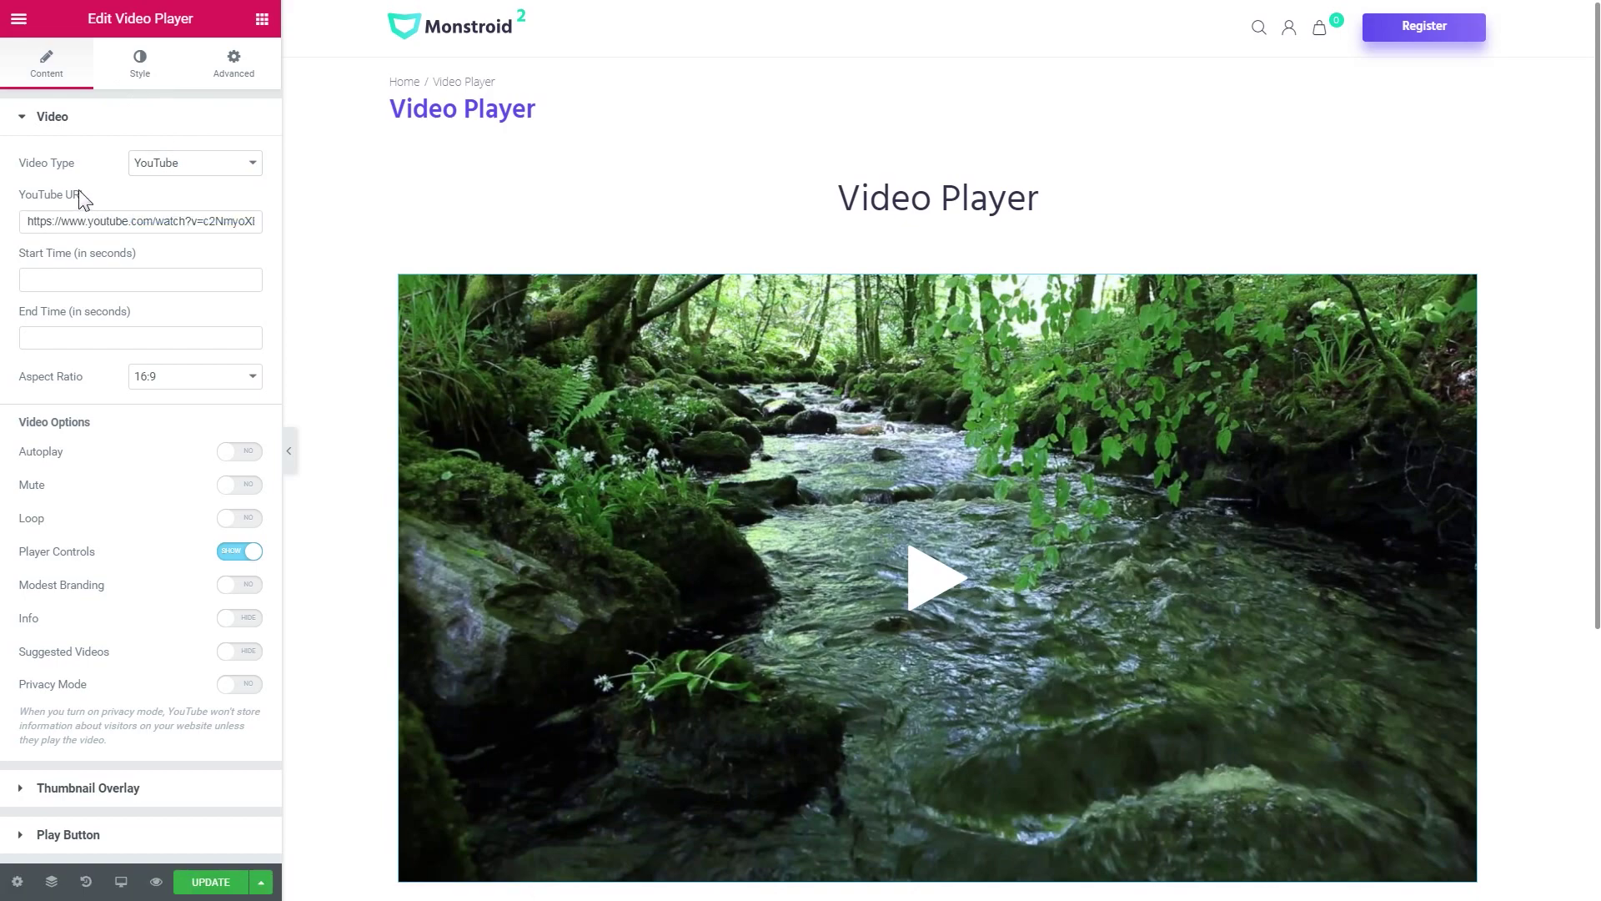
click(936, 578)
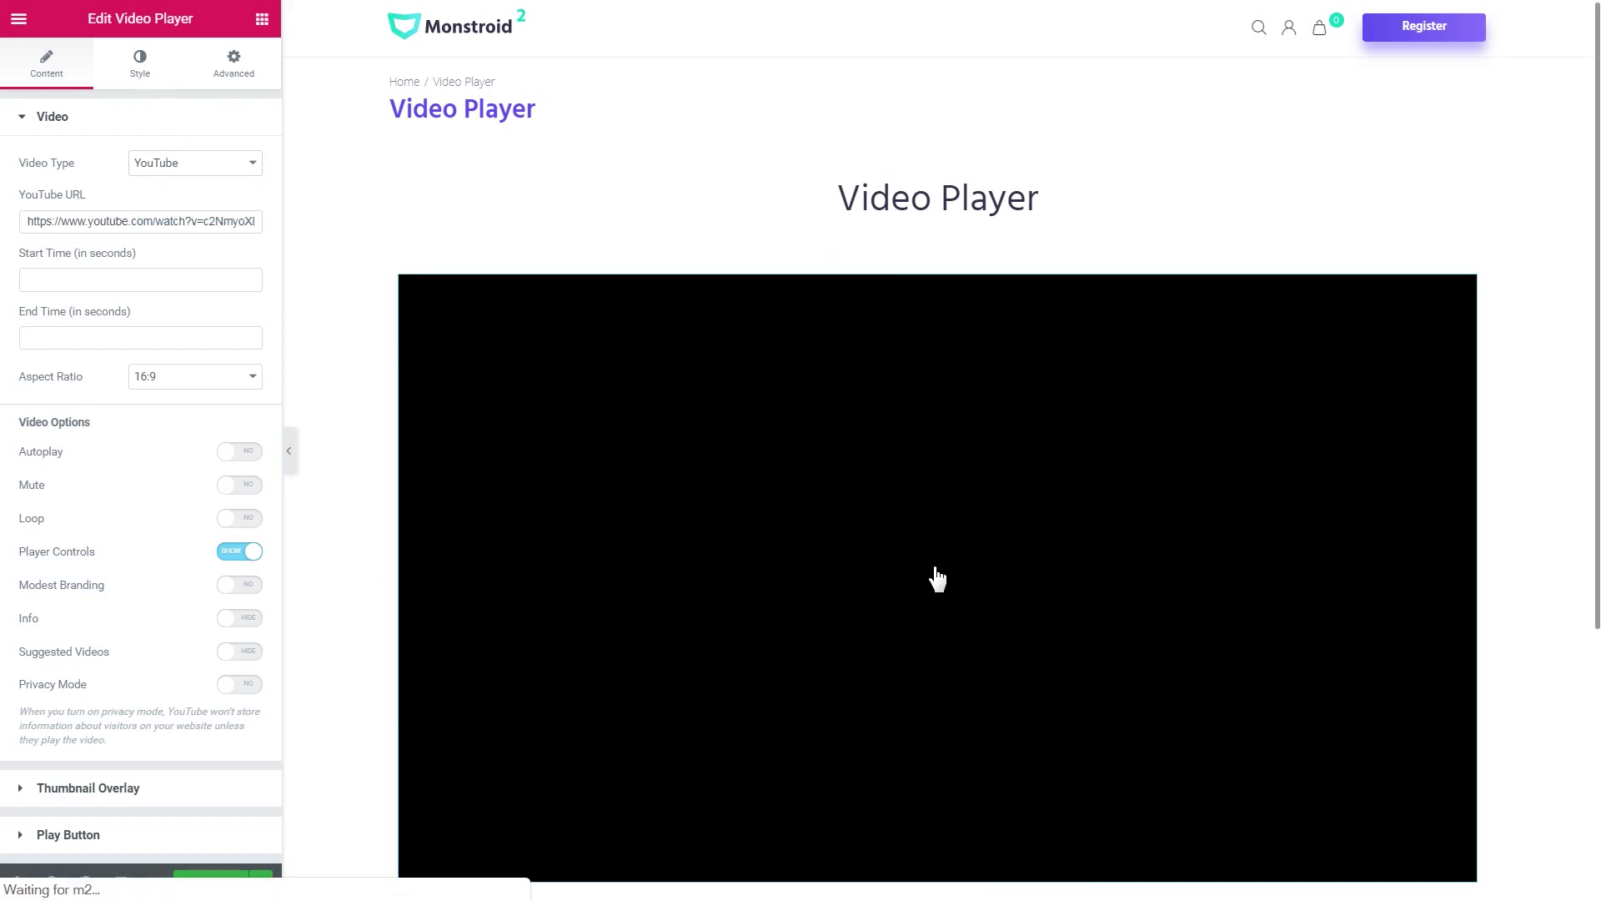
scroll(815, 550, down, 1)
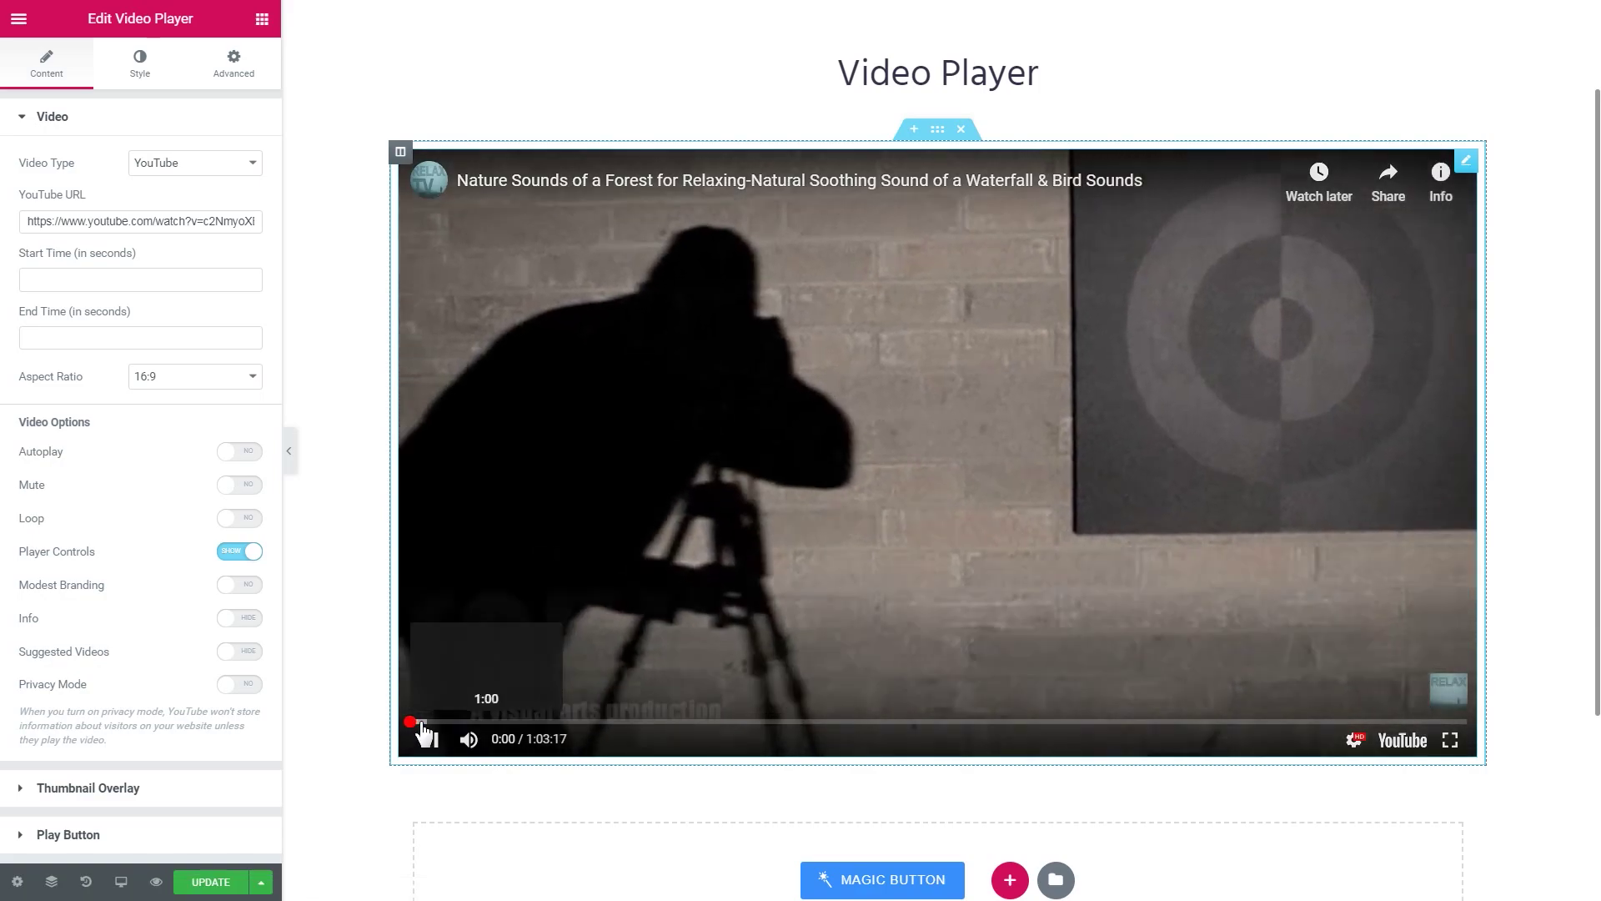
click(432, 721)
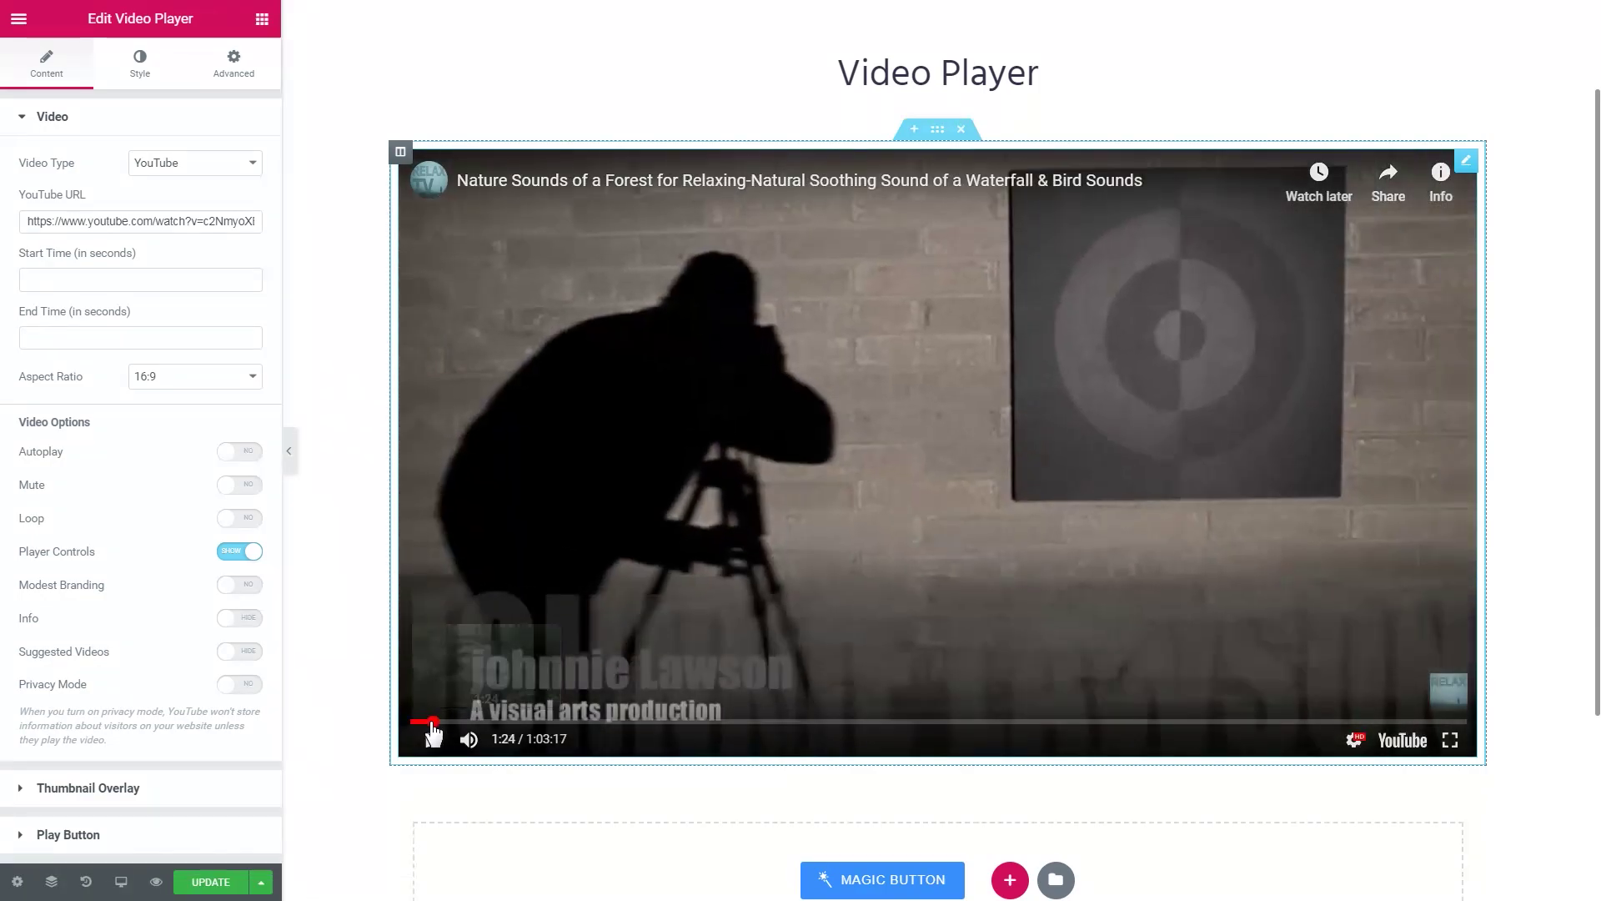
click(497, 724)
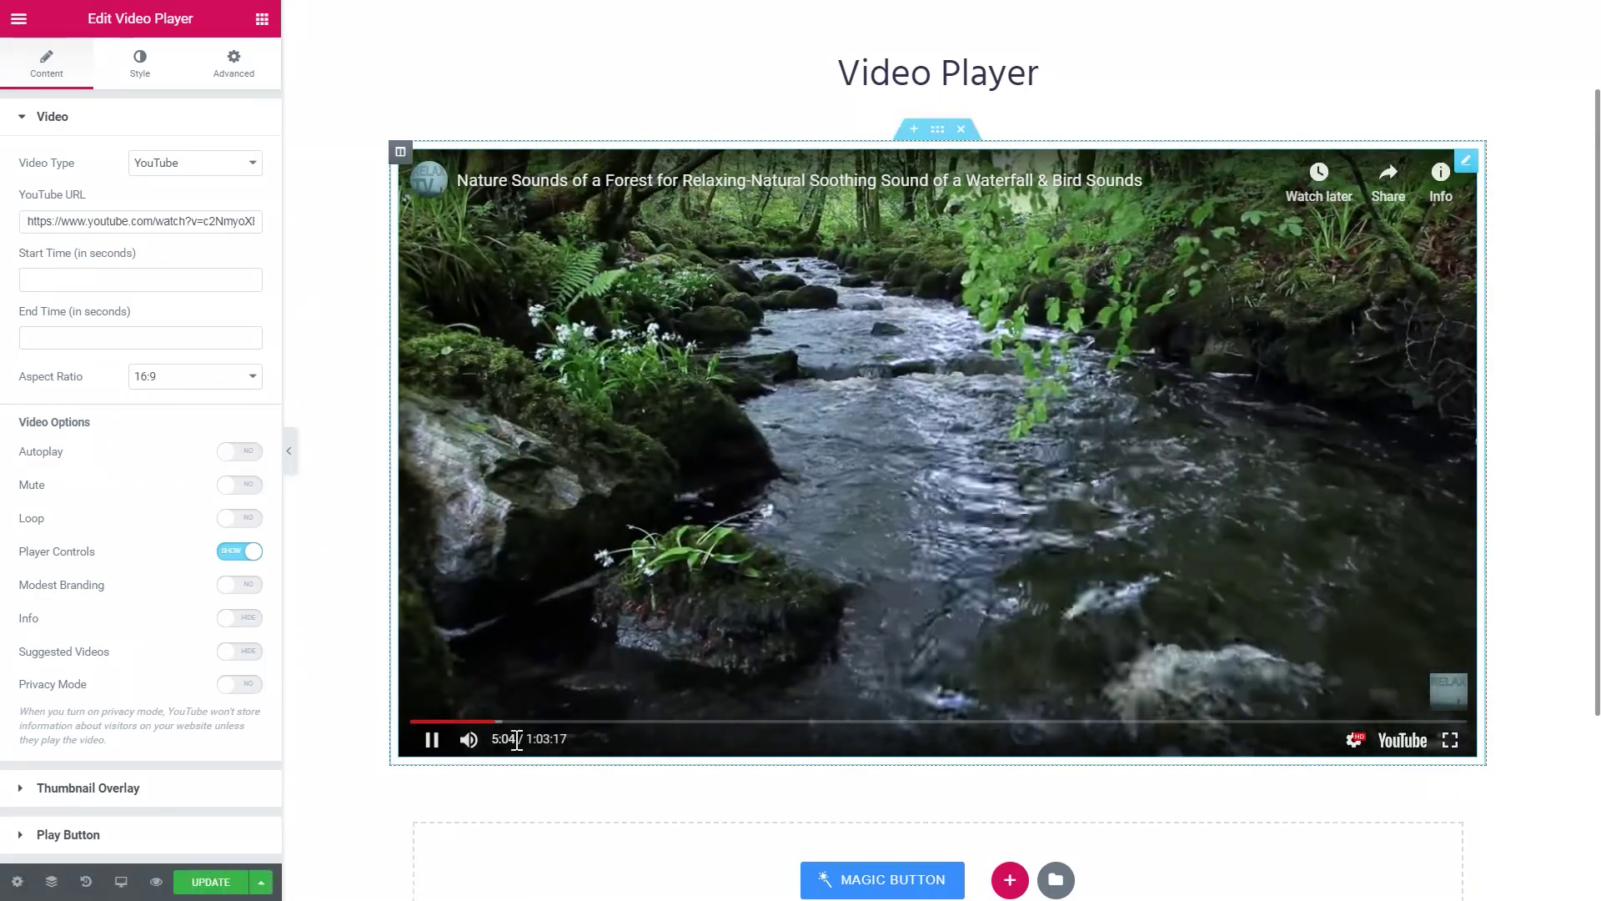
click(432, 742)
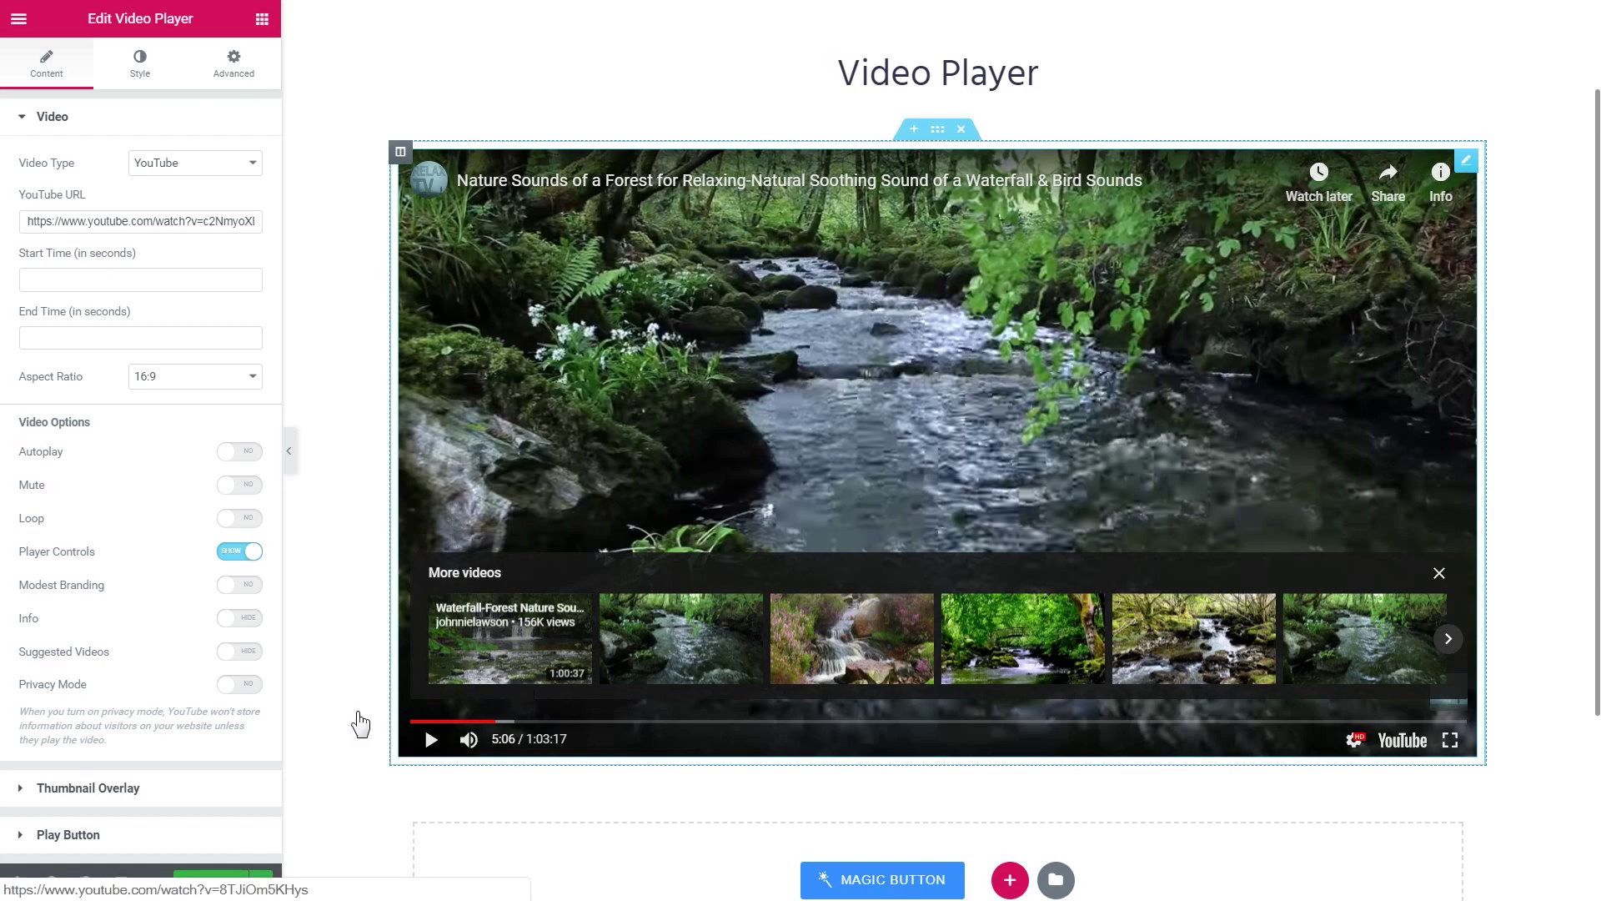
Enable Show Custom Thumbnail and keep the play button as Icon after trying Image.
click(162, 788)
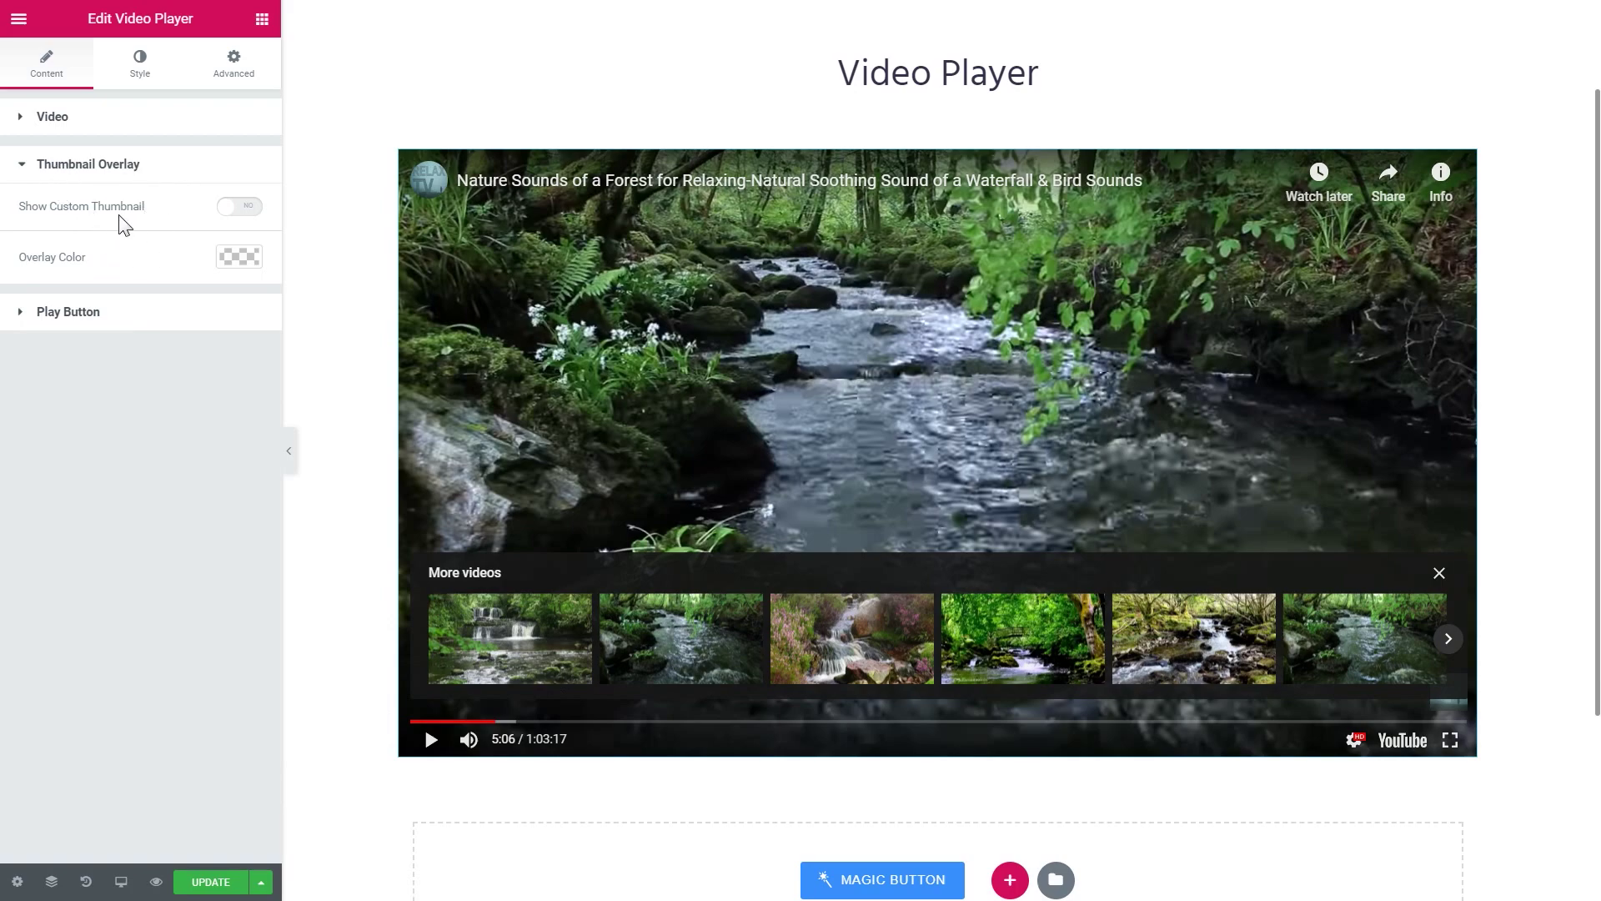
click(228, 208)
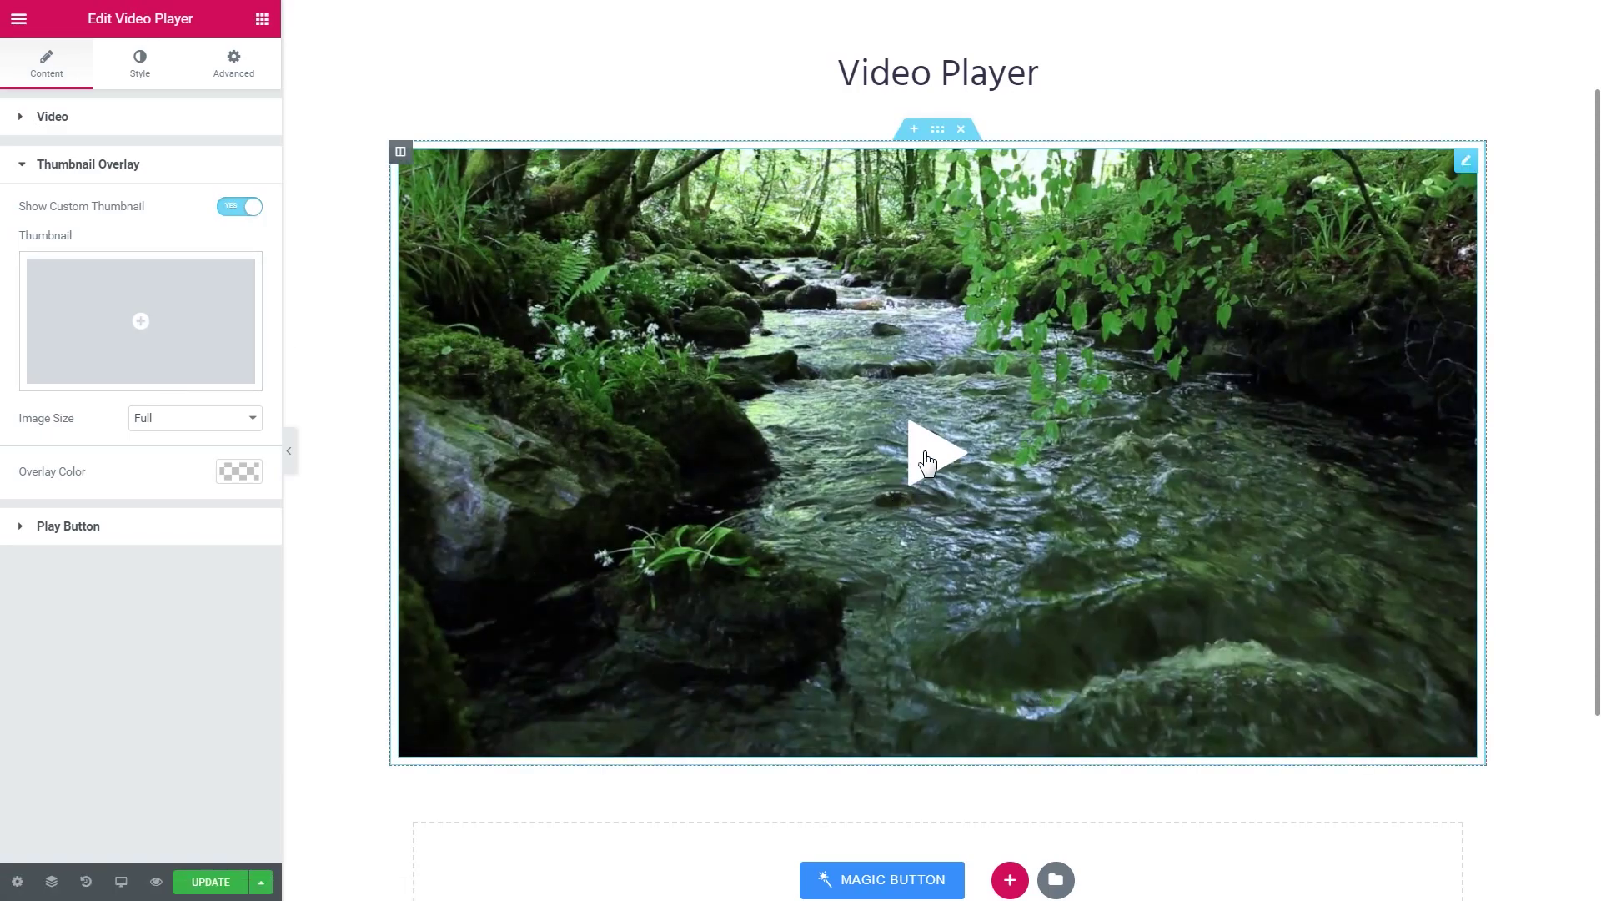
click(130, 527)
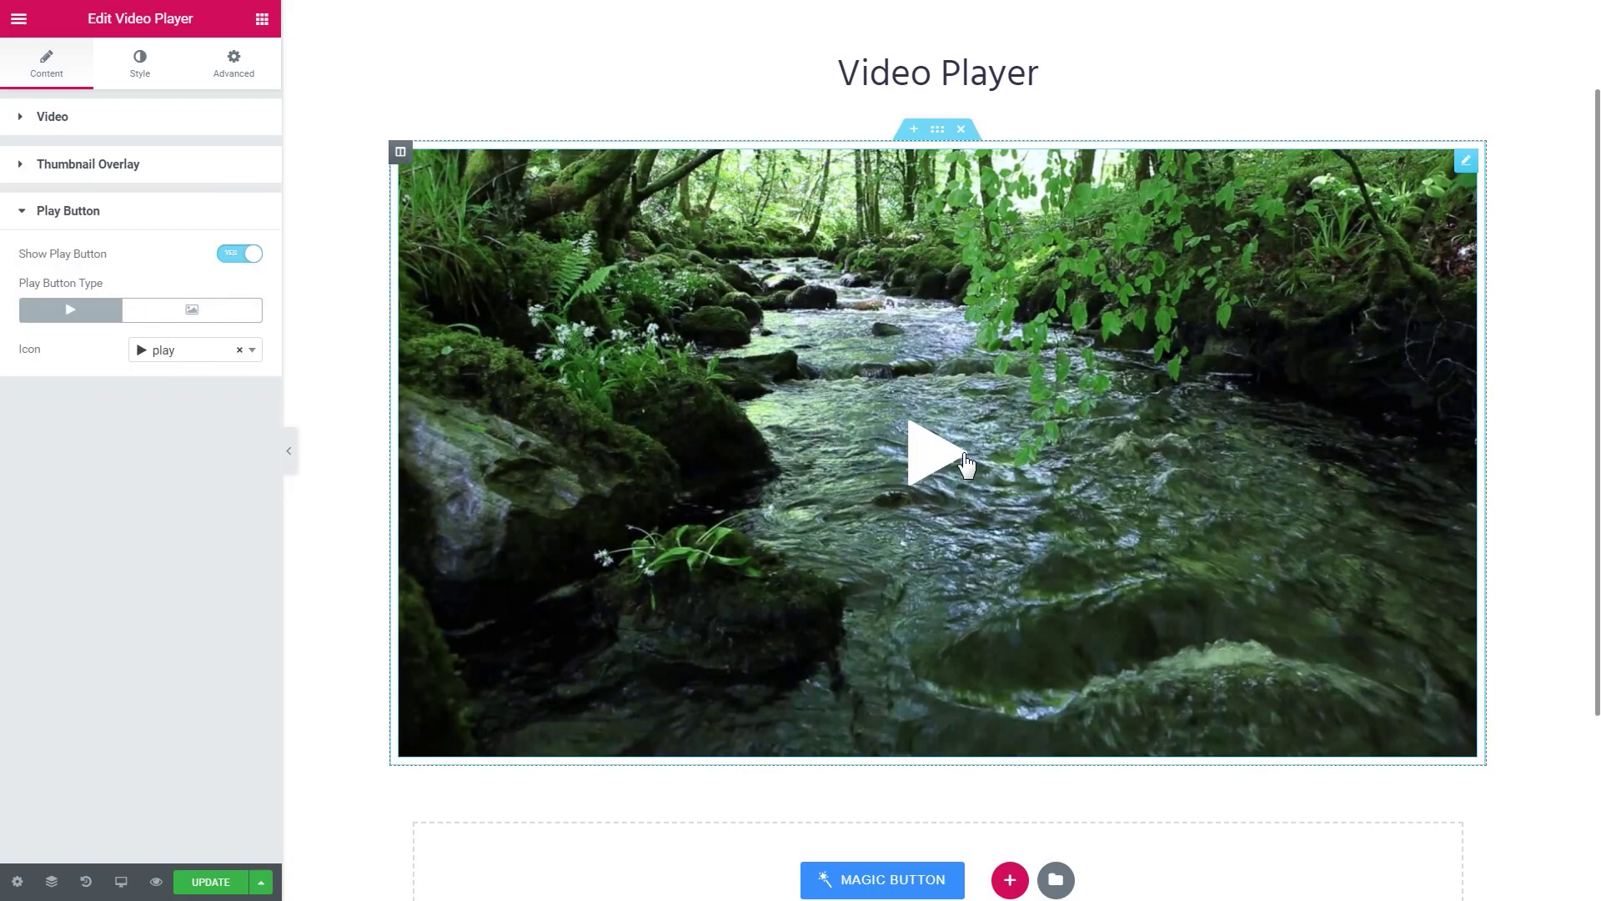
click(163, 313)
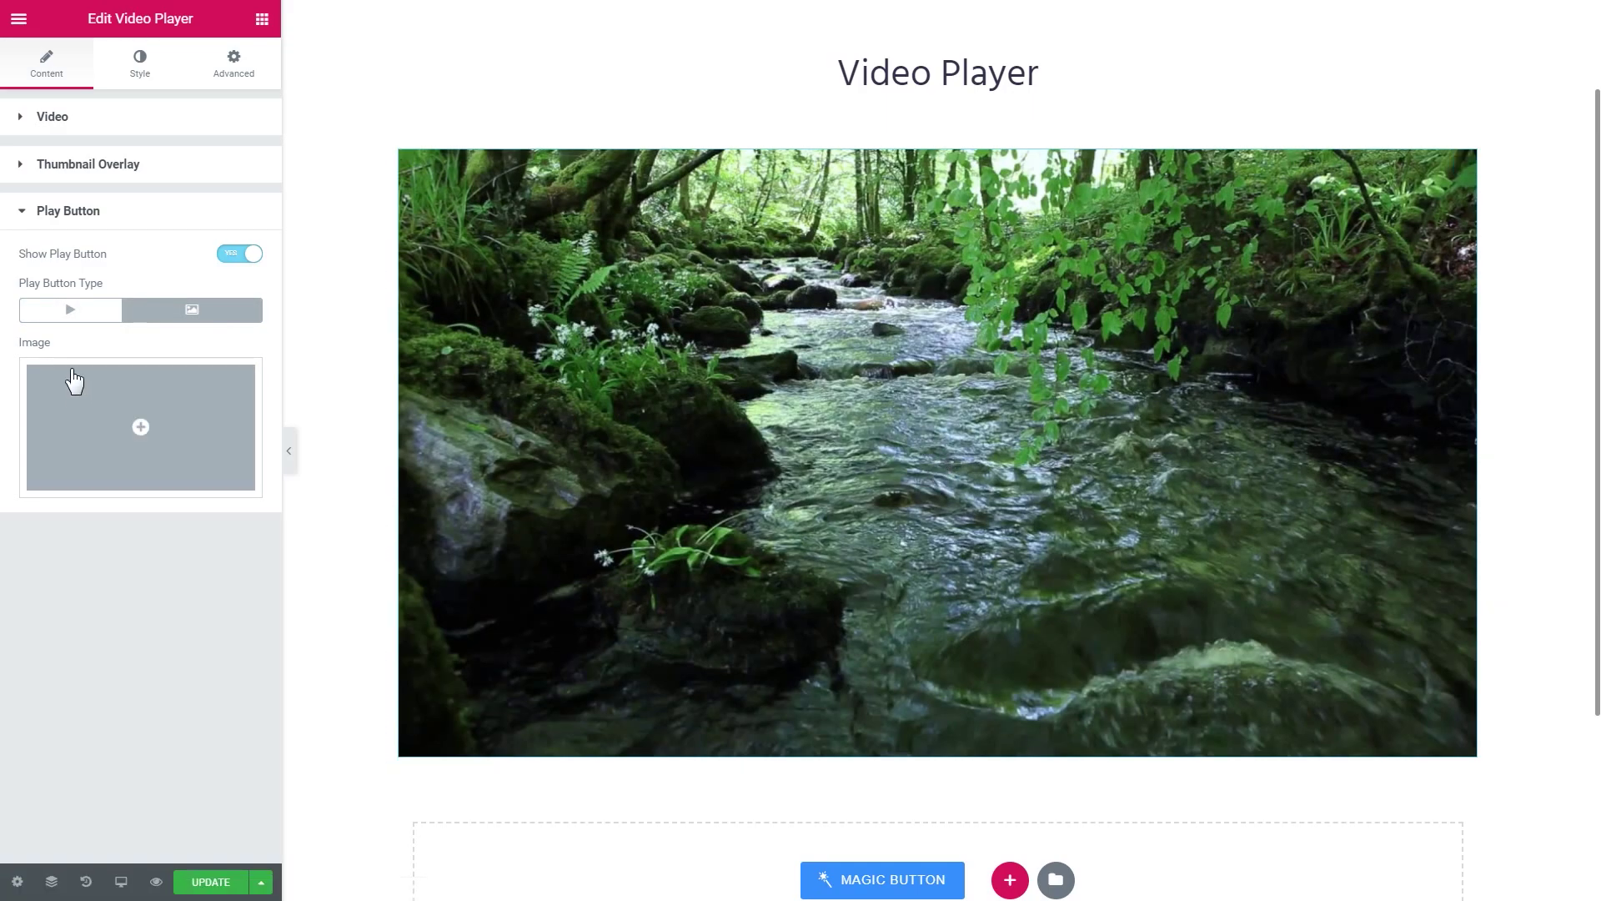
click(73, 317)
click(111, 121)
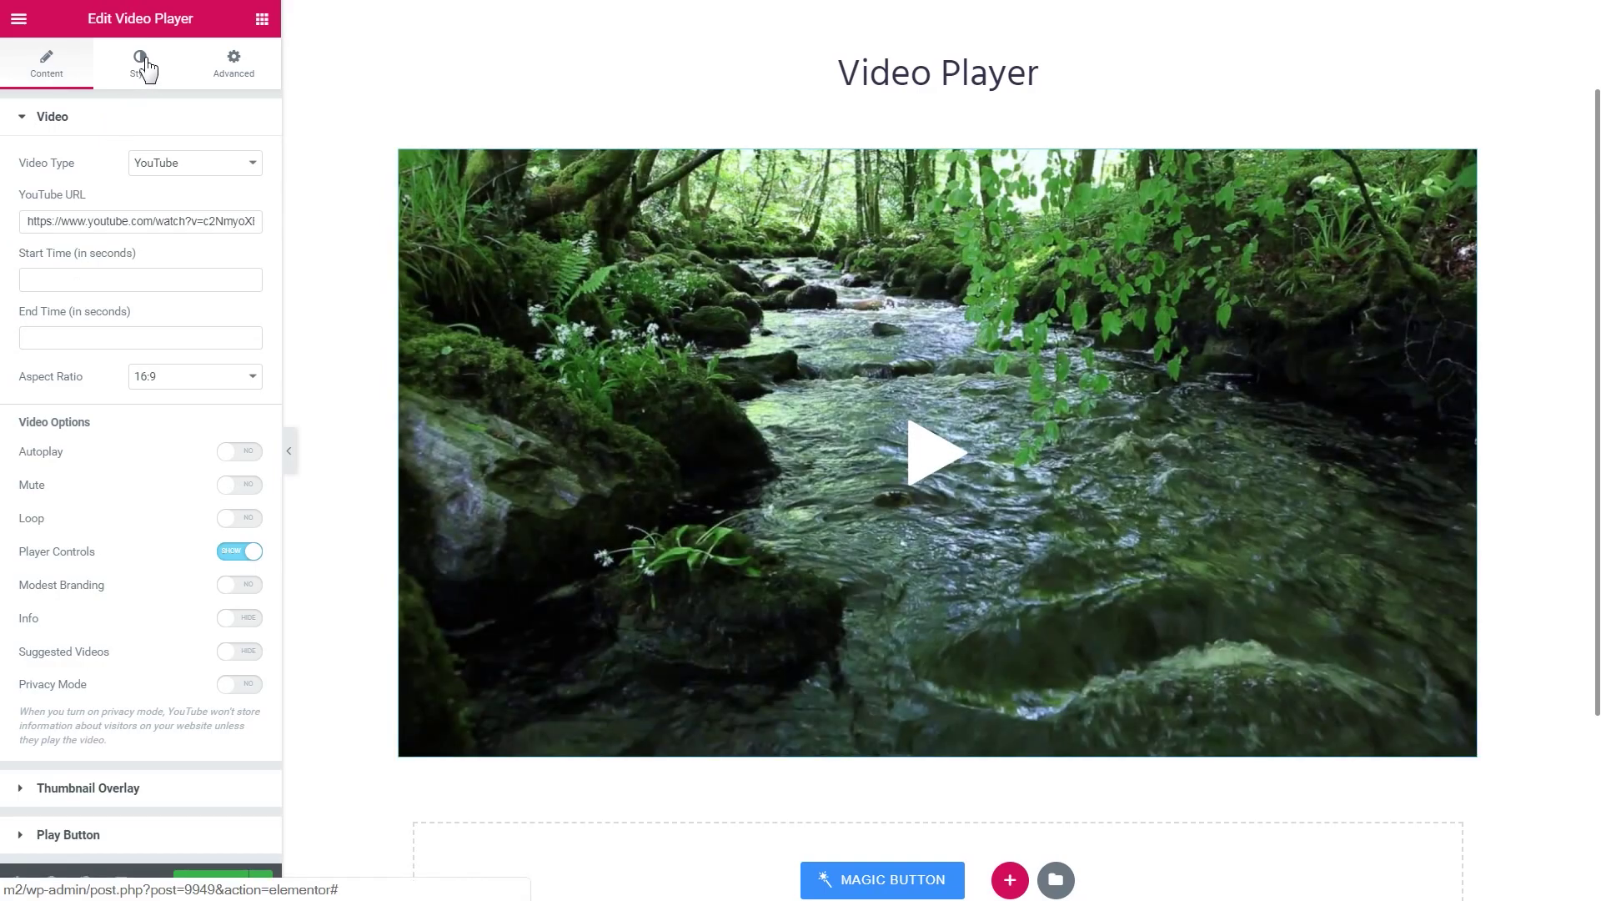
click(175, 163)
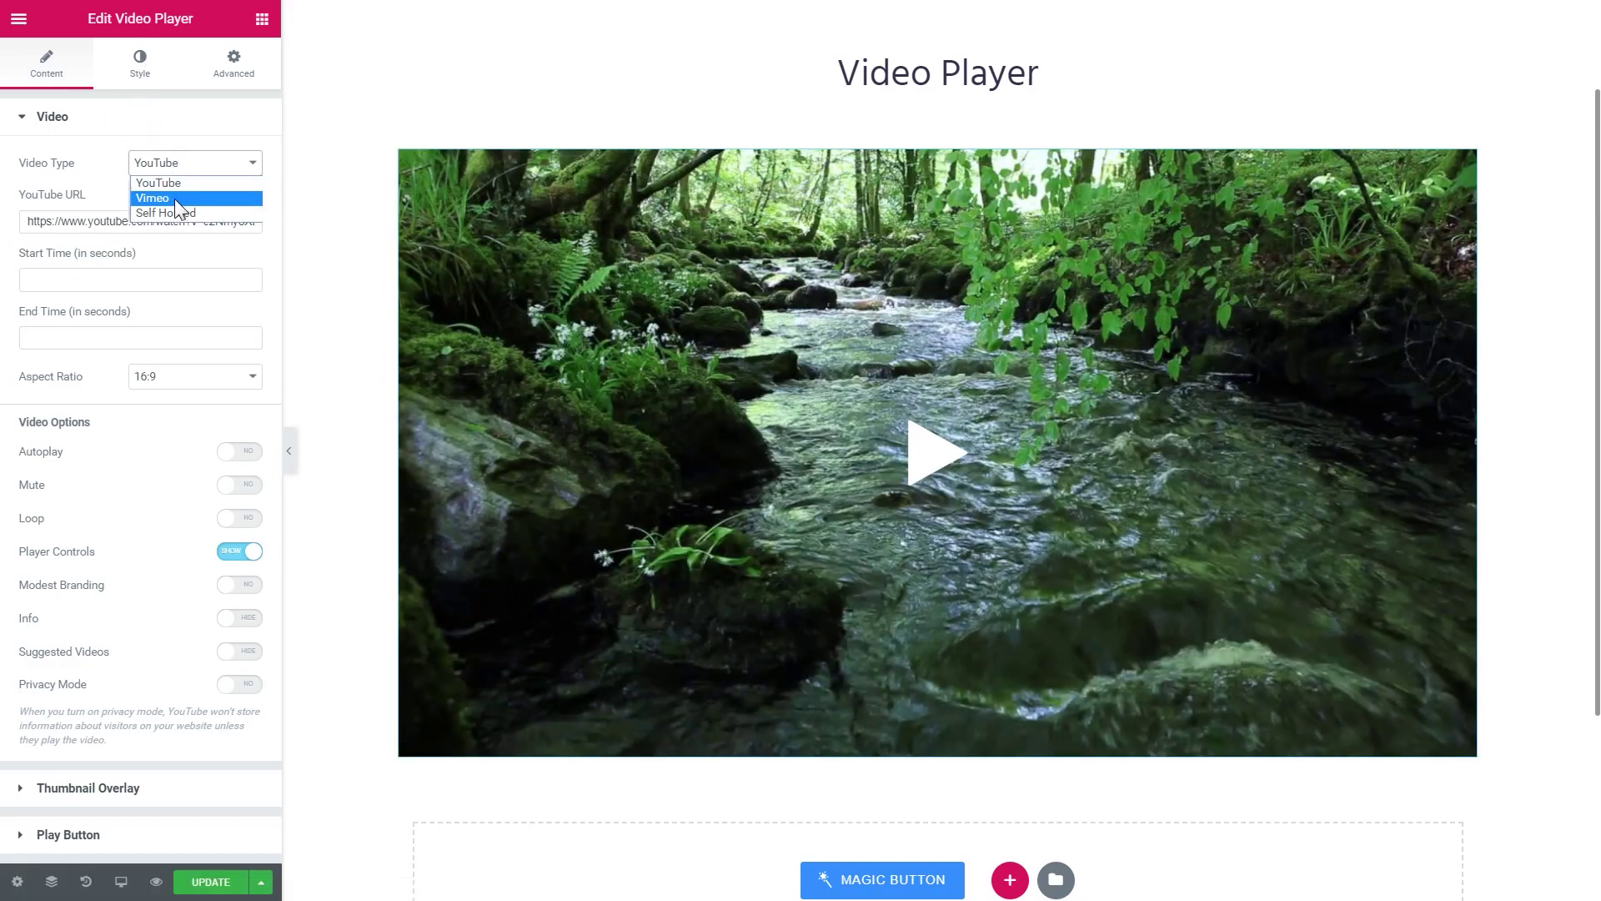
click(90, 175)
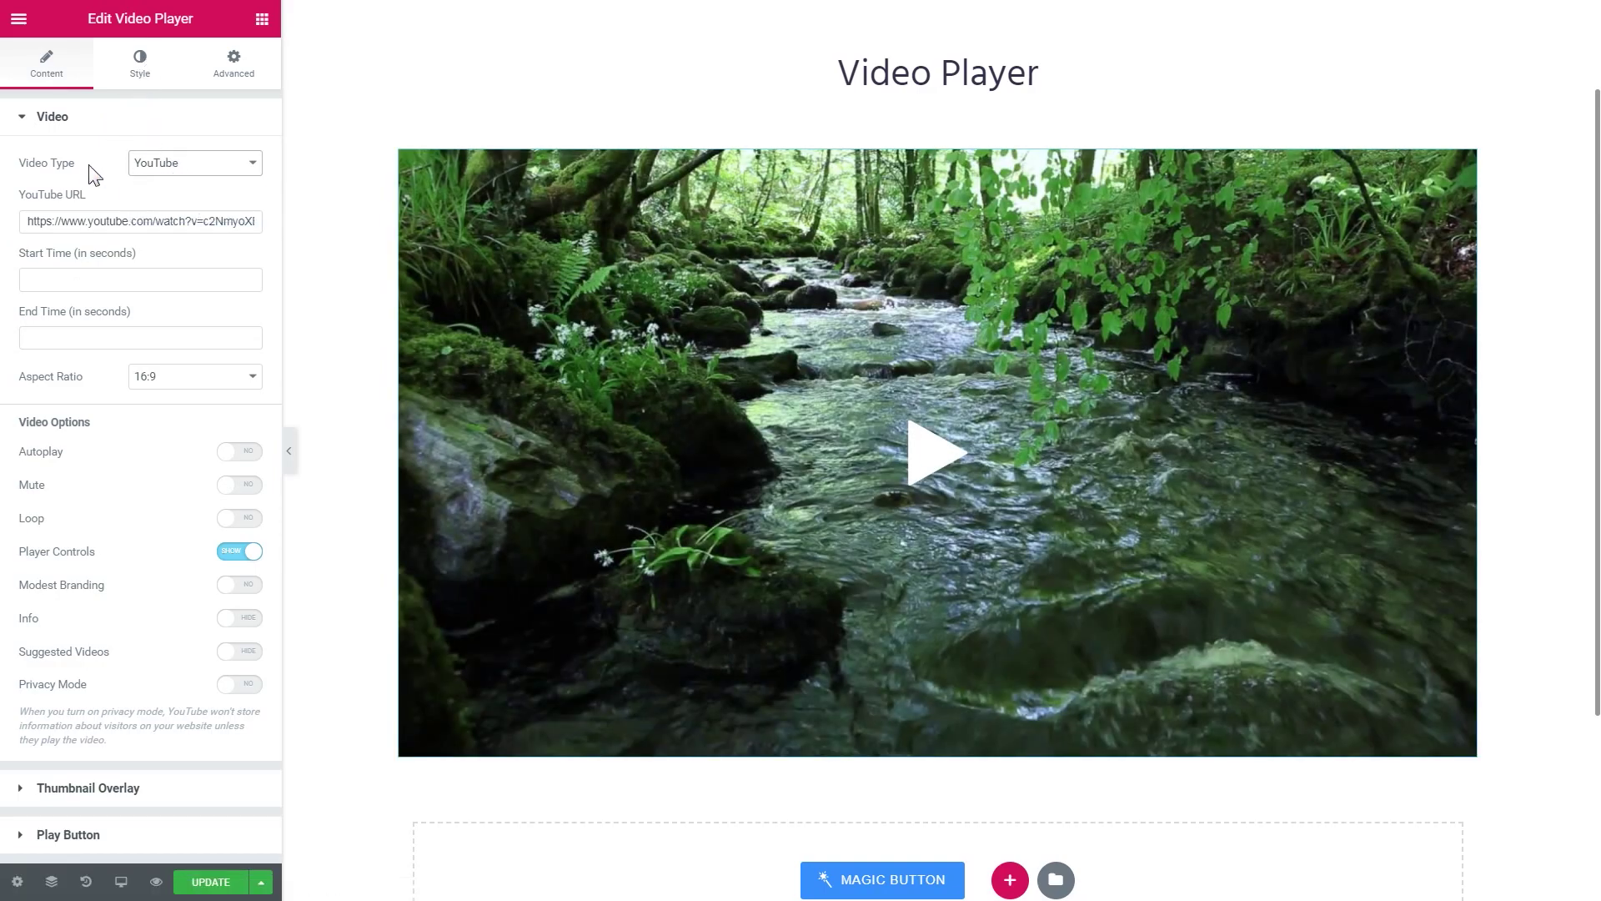
click(141, 65)
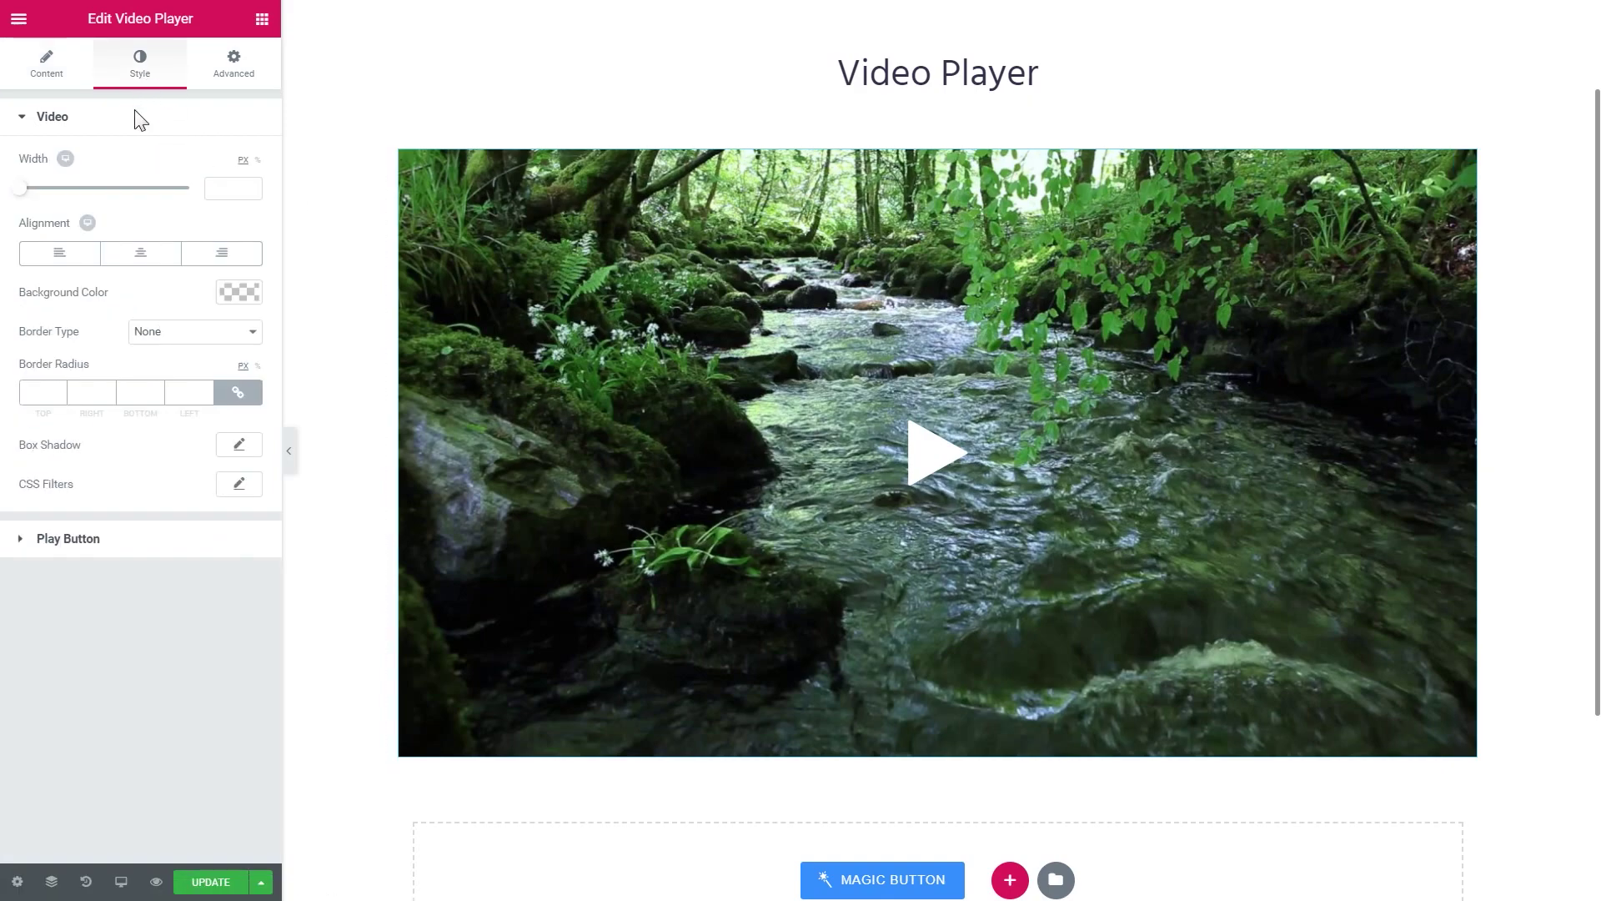
click(90, 133)
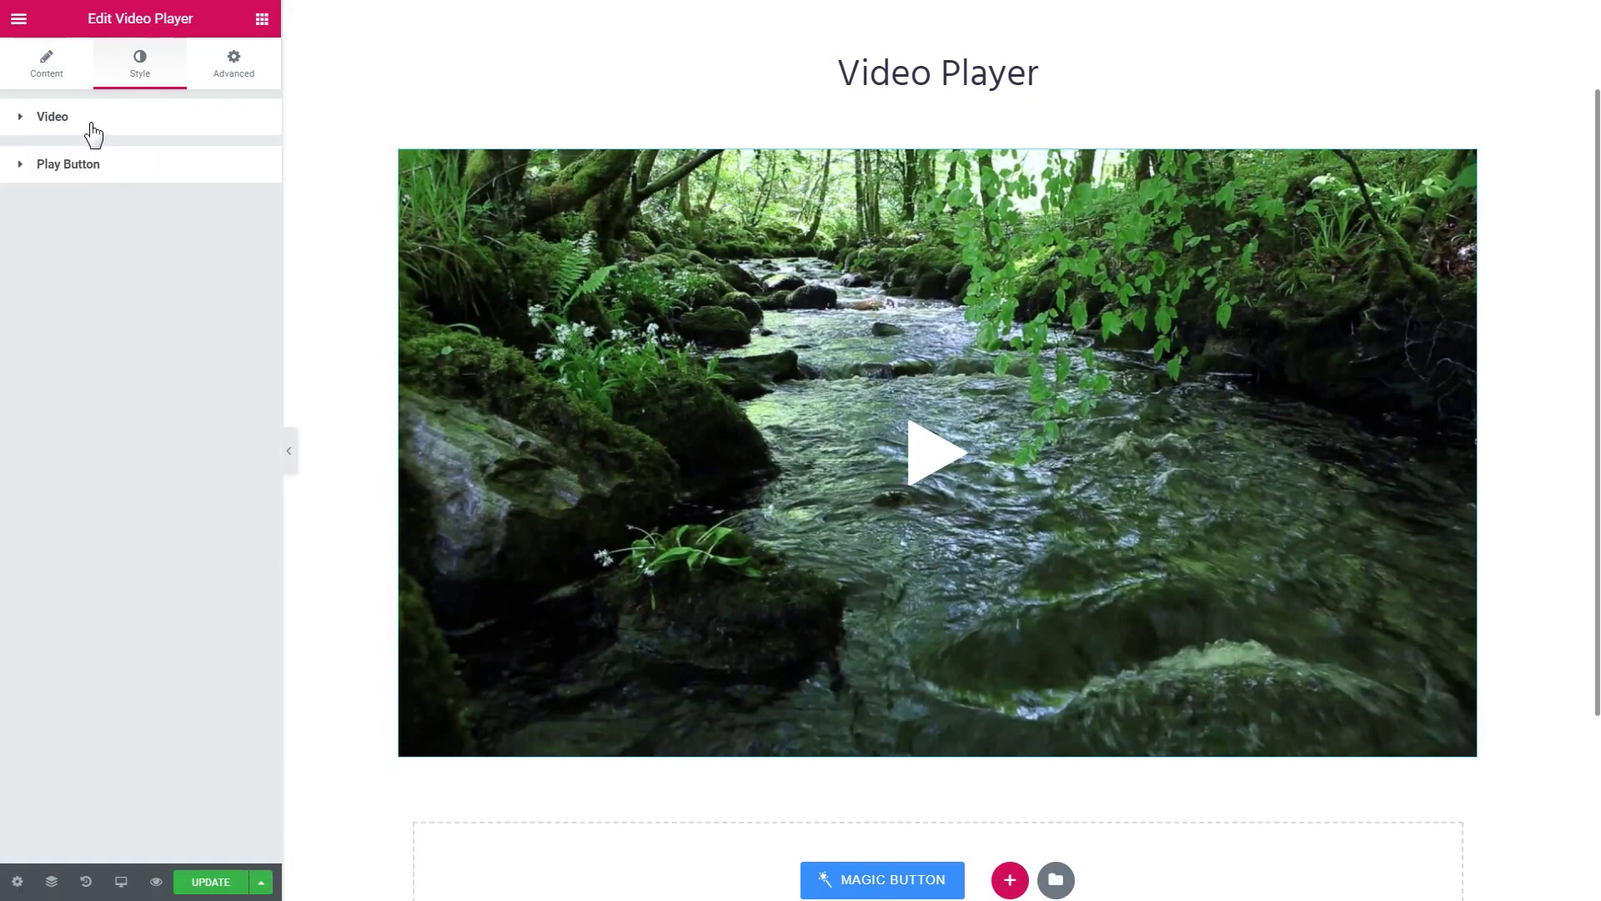
click(92, 134)
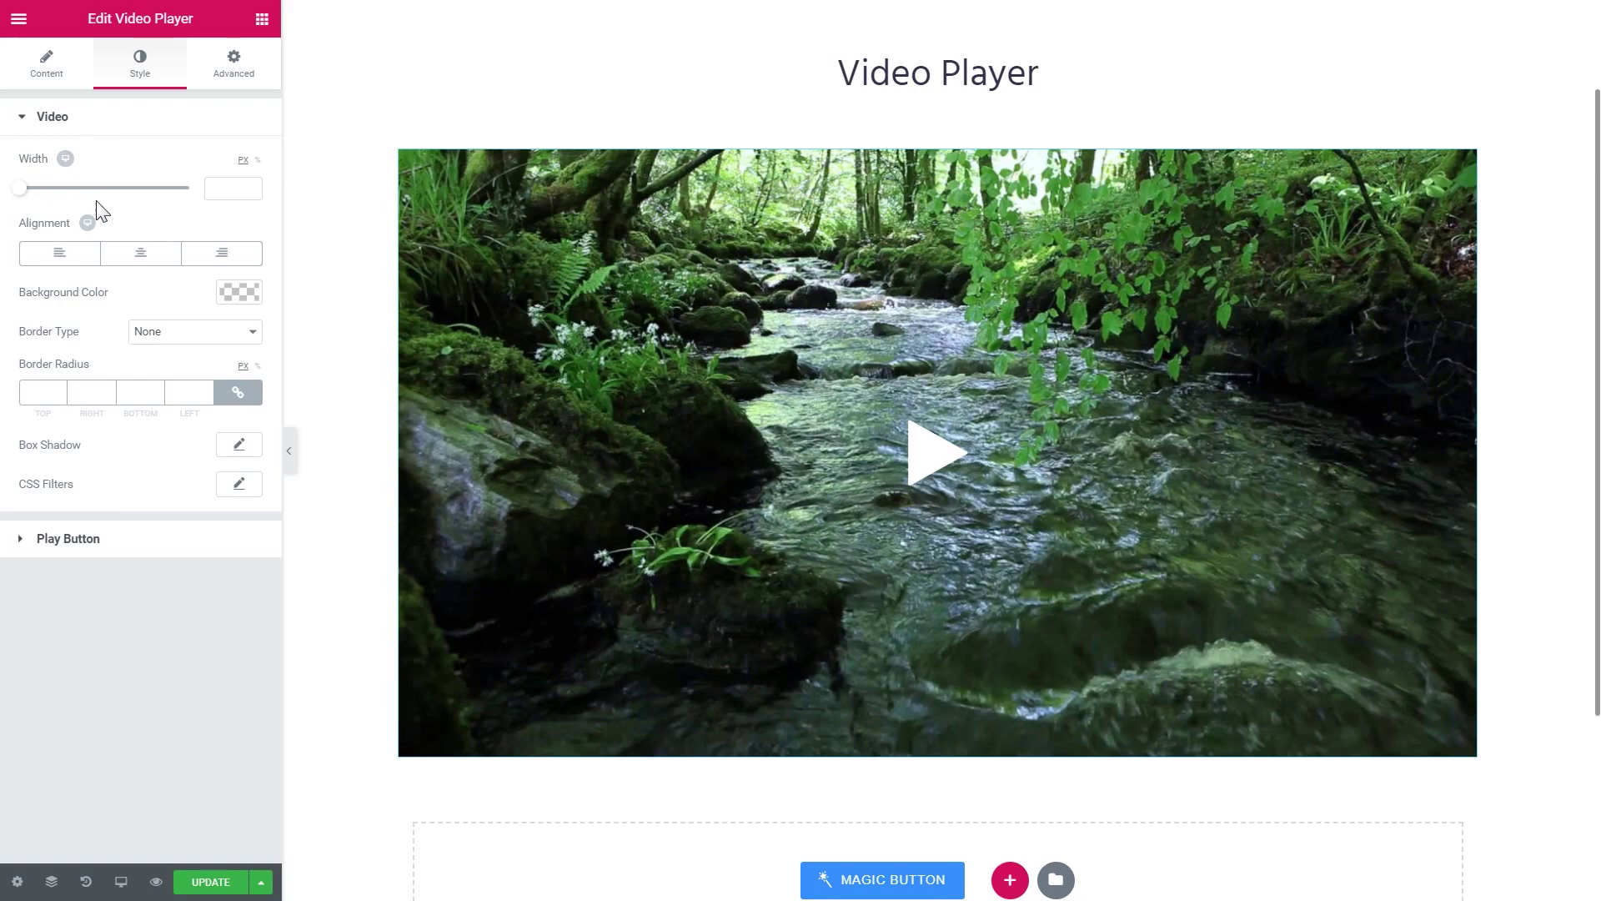
click(142, 542)
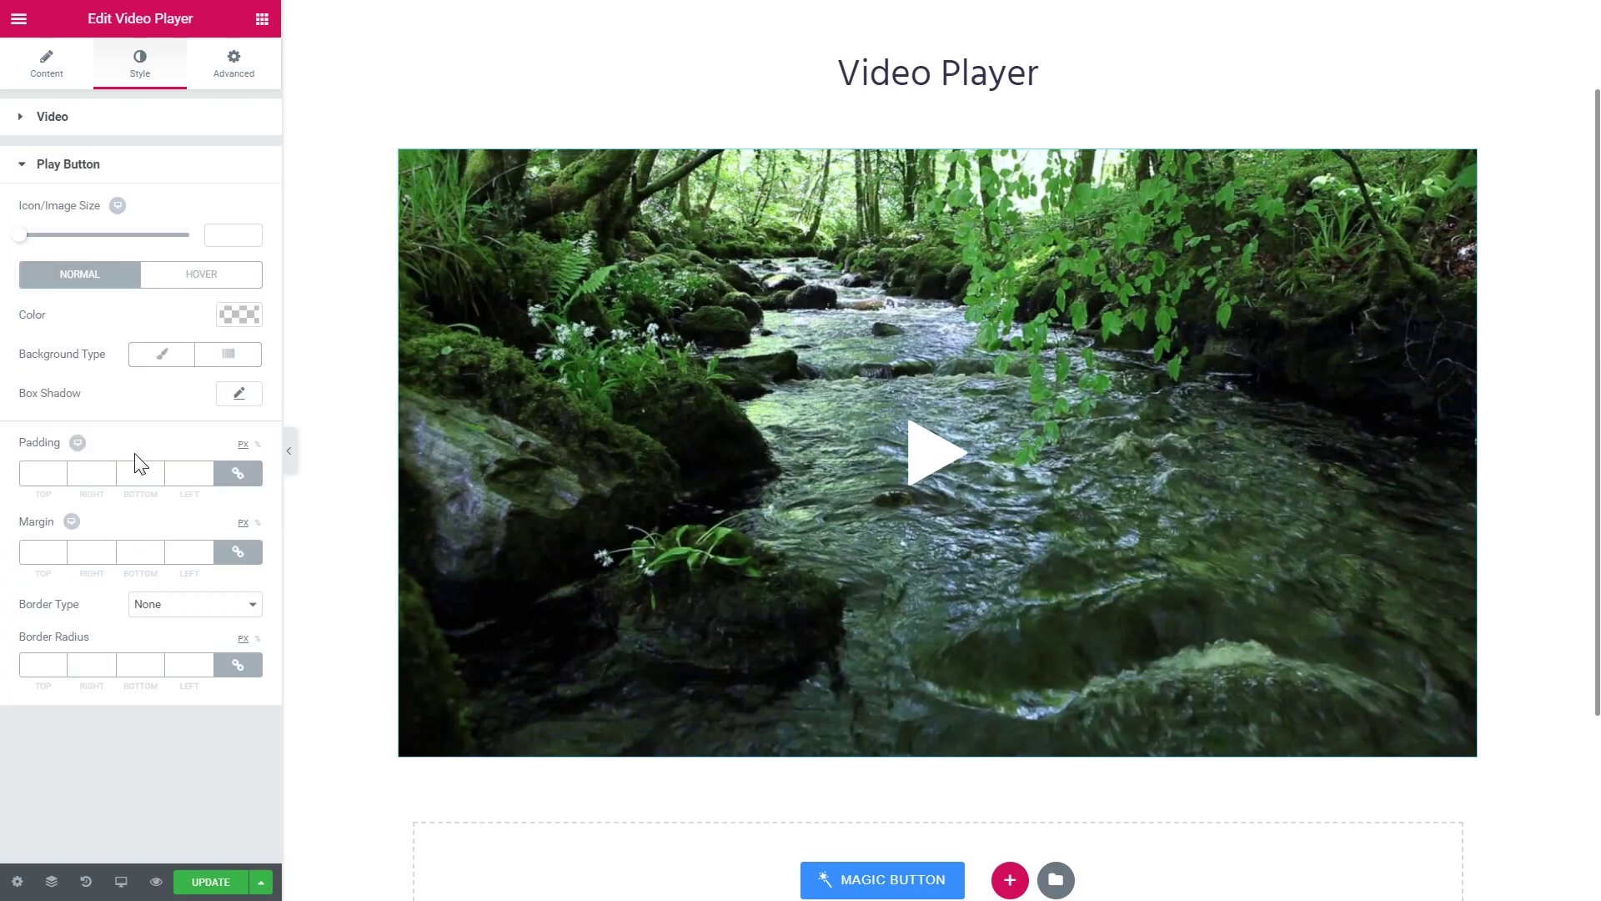
click(150, 171)
click(54, 81)
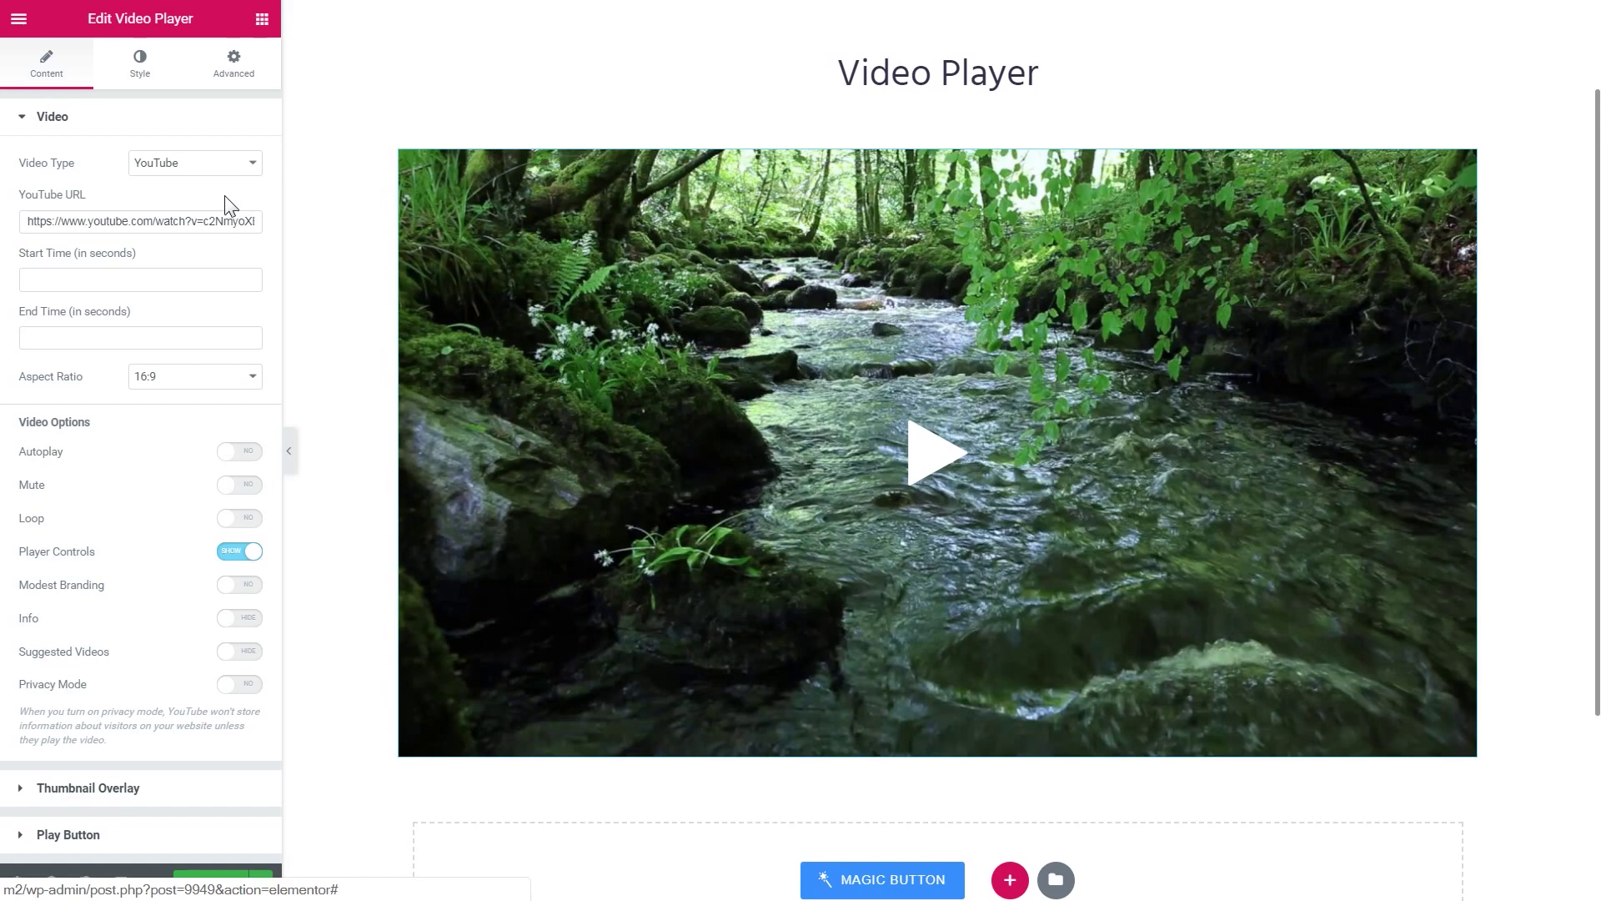
Set the video source to Self Hosted using Candolim-Beach.mp4 from the Media Library.
click(187, 170)
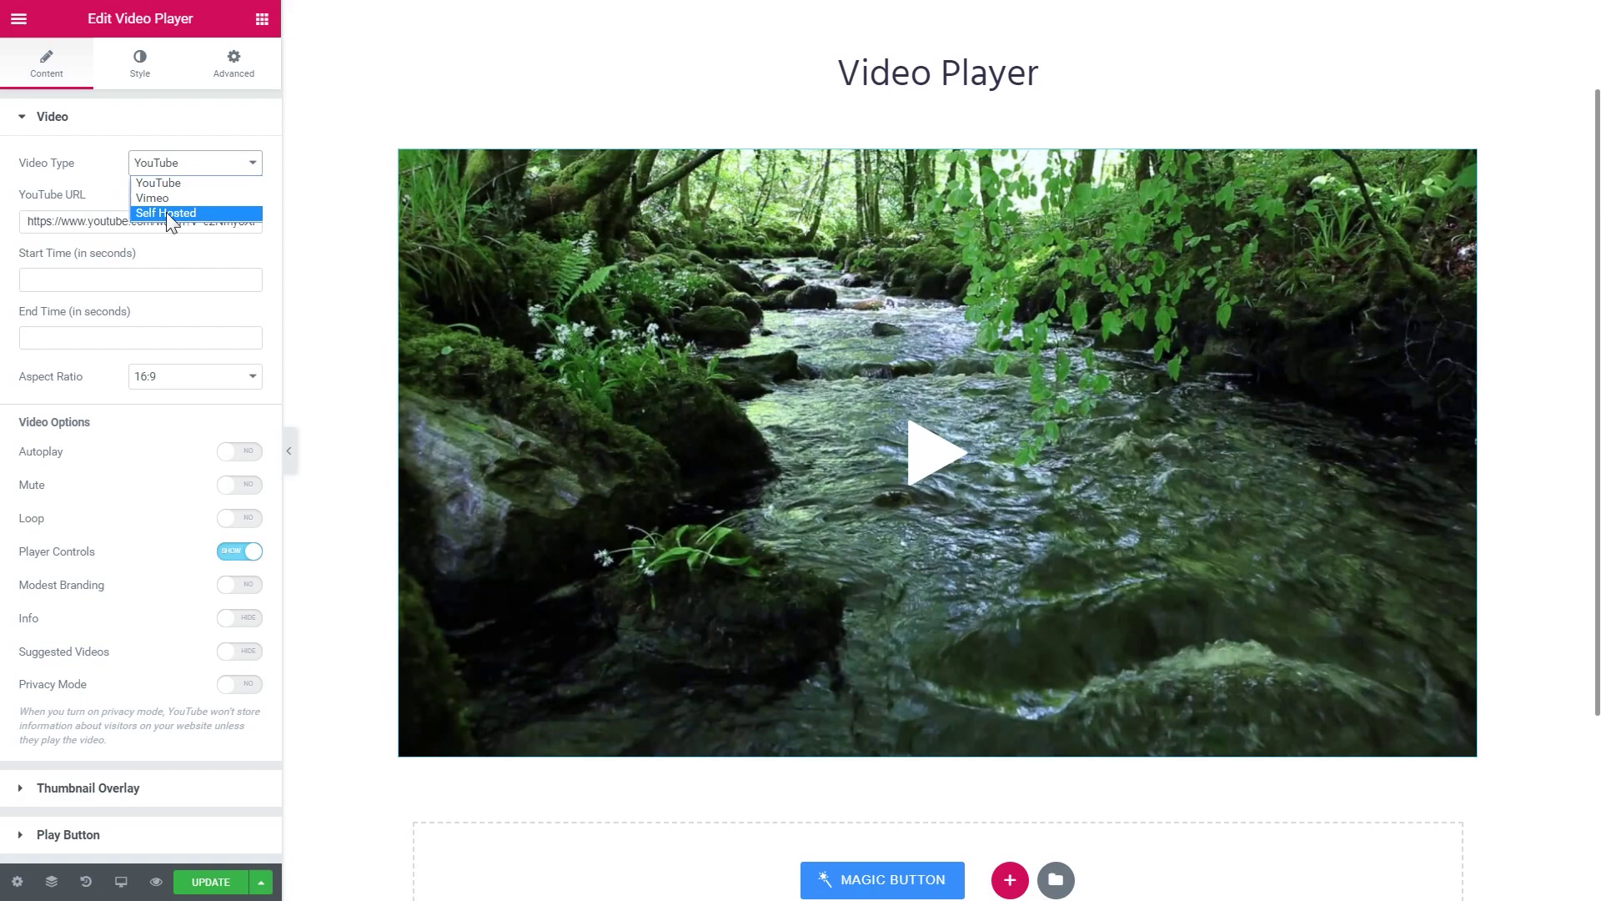
click(166, 212)
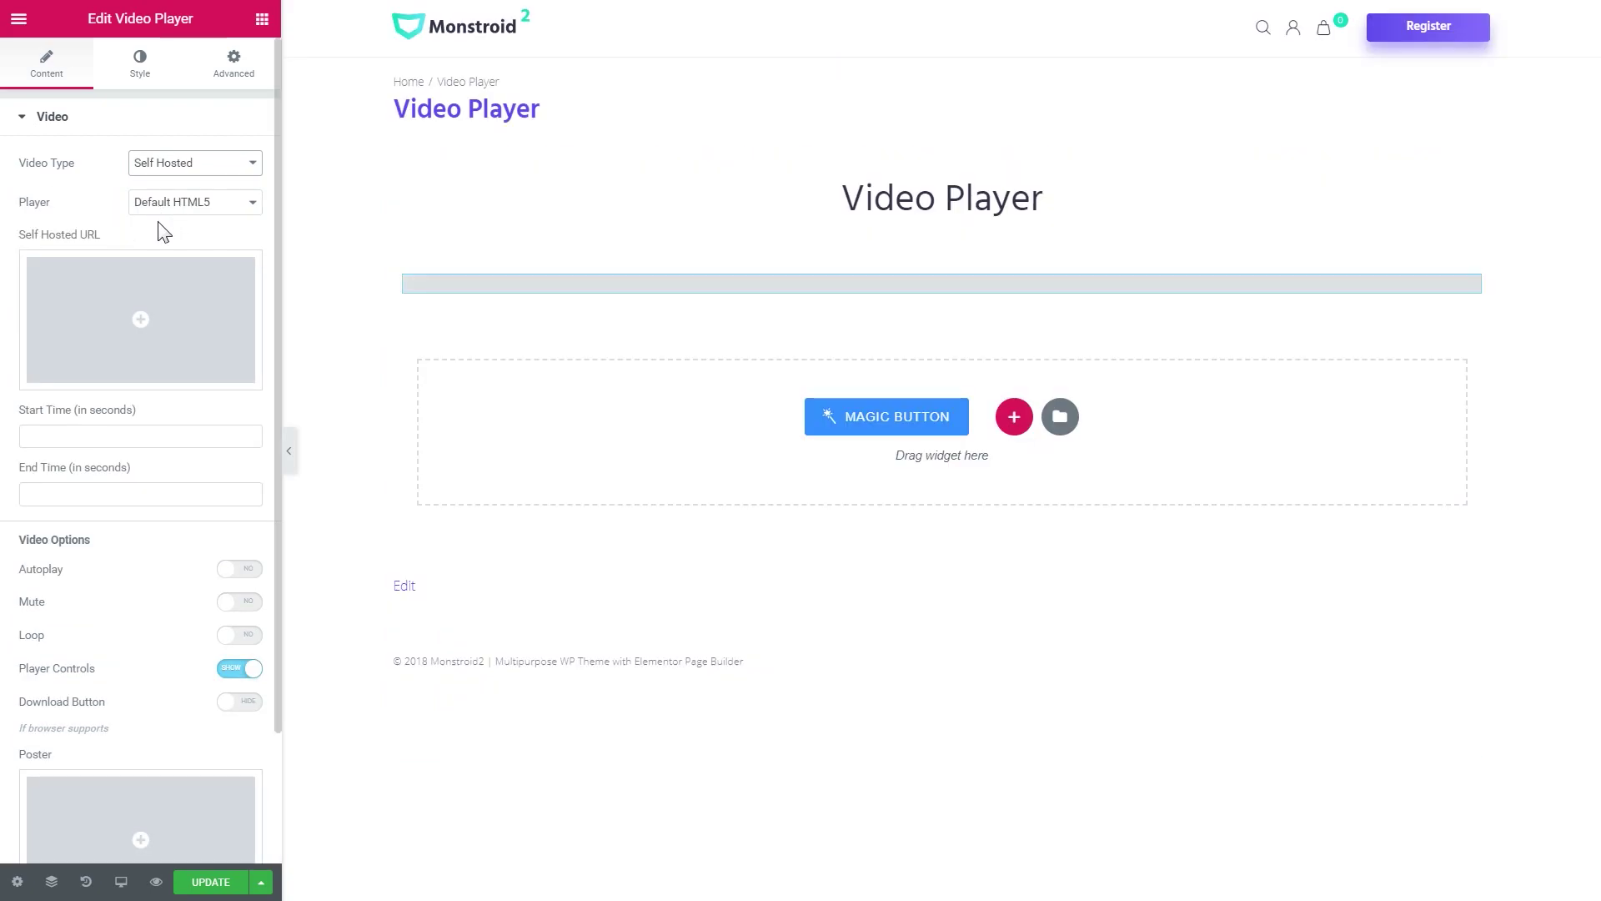
click(141, 320)
click(112, 204)
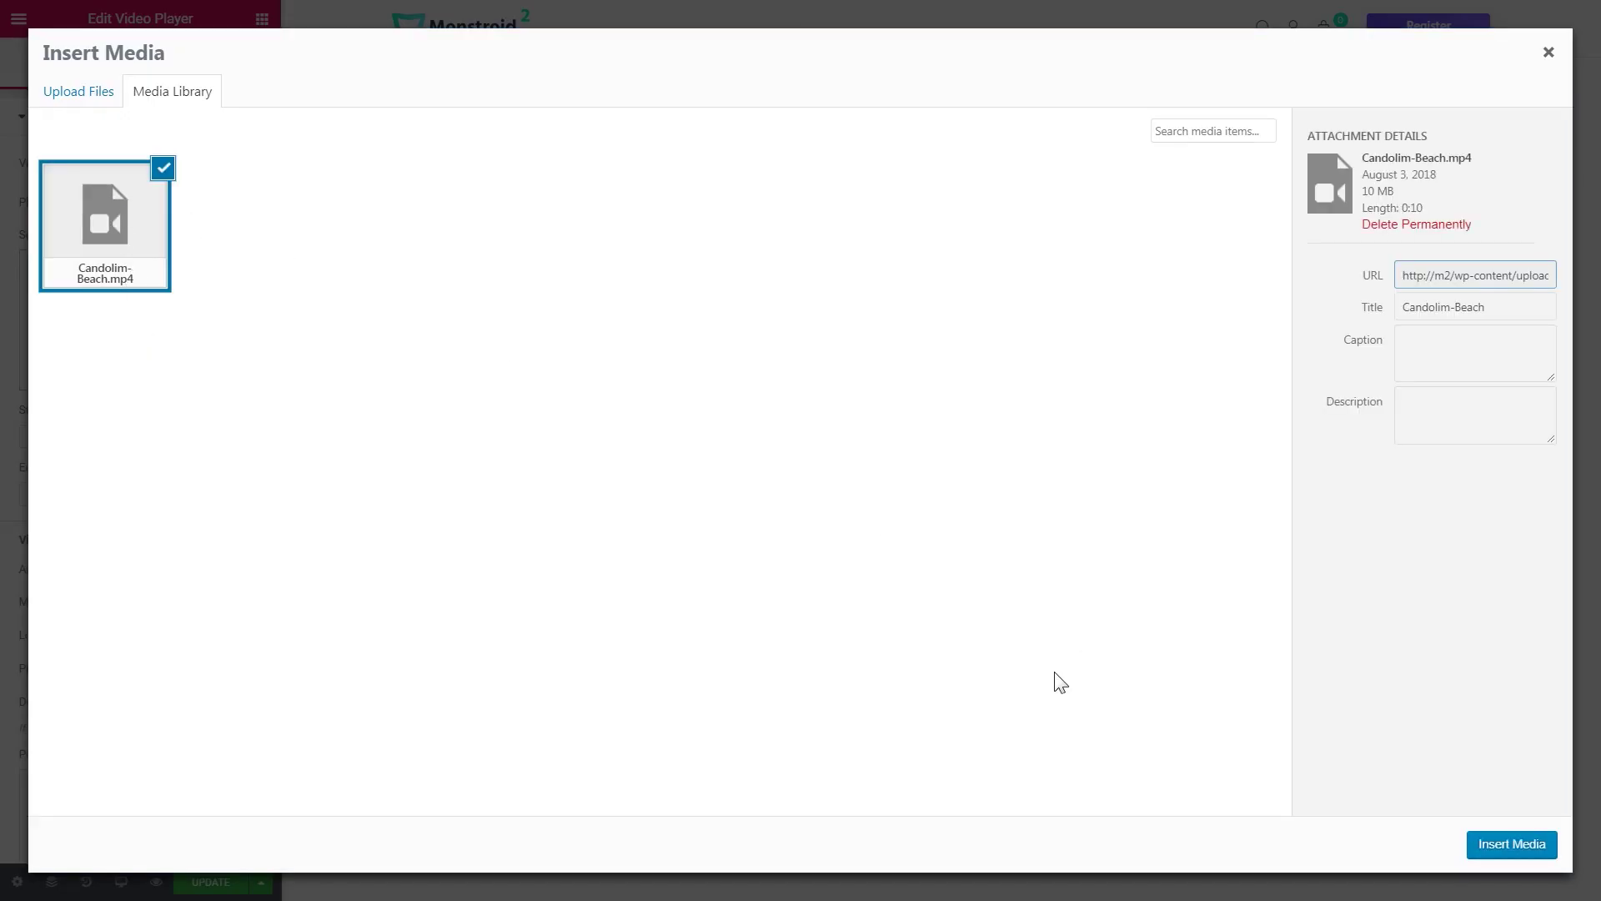
click(1492, 856)
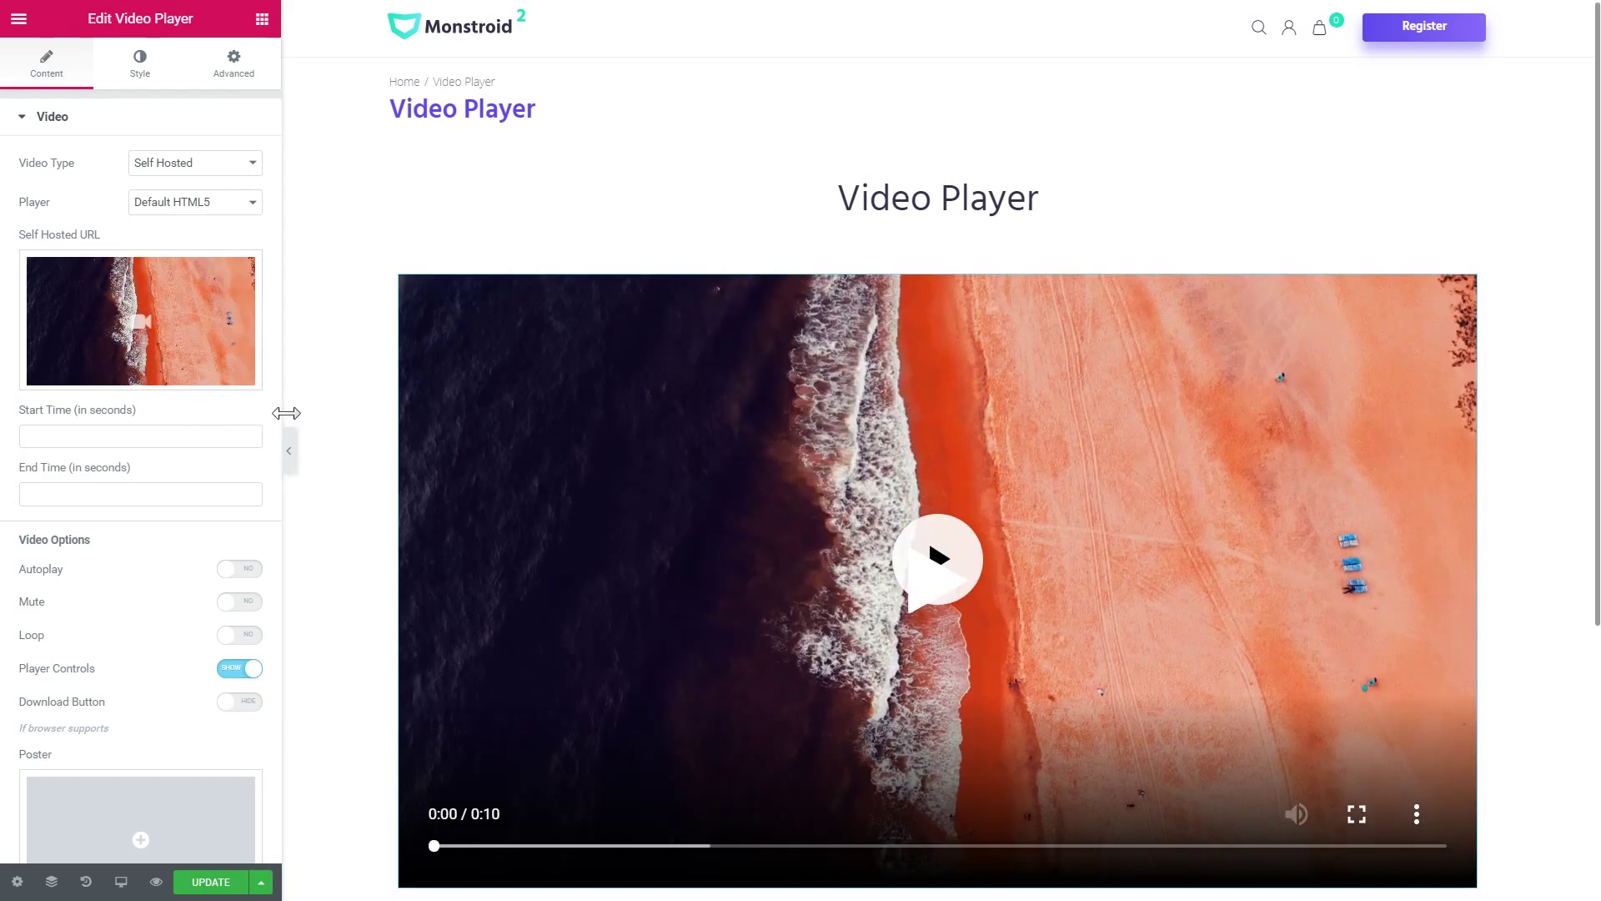
scroll(172, 547, down, 2)
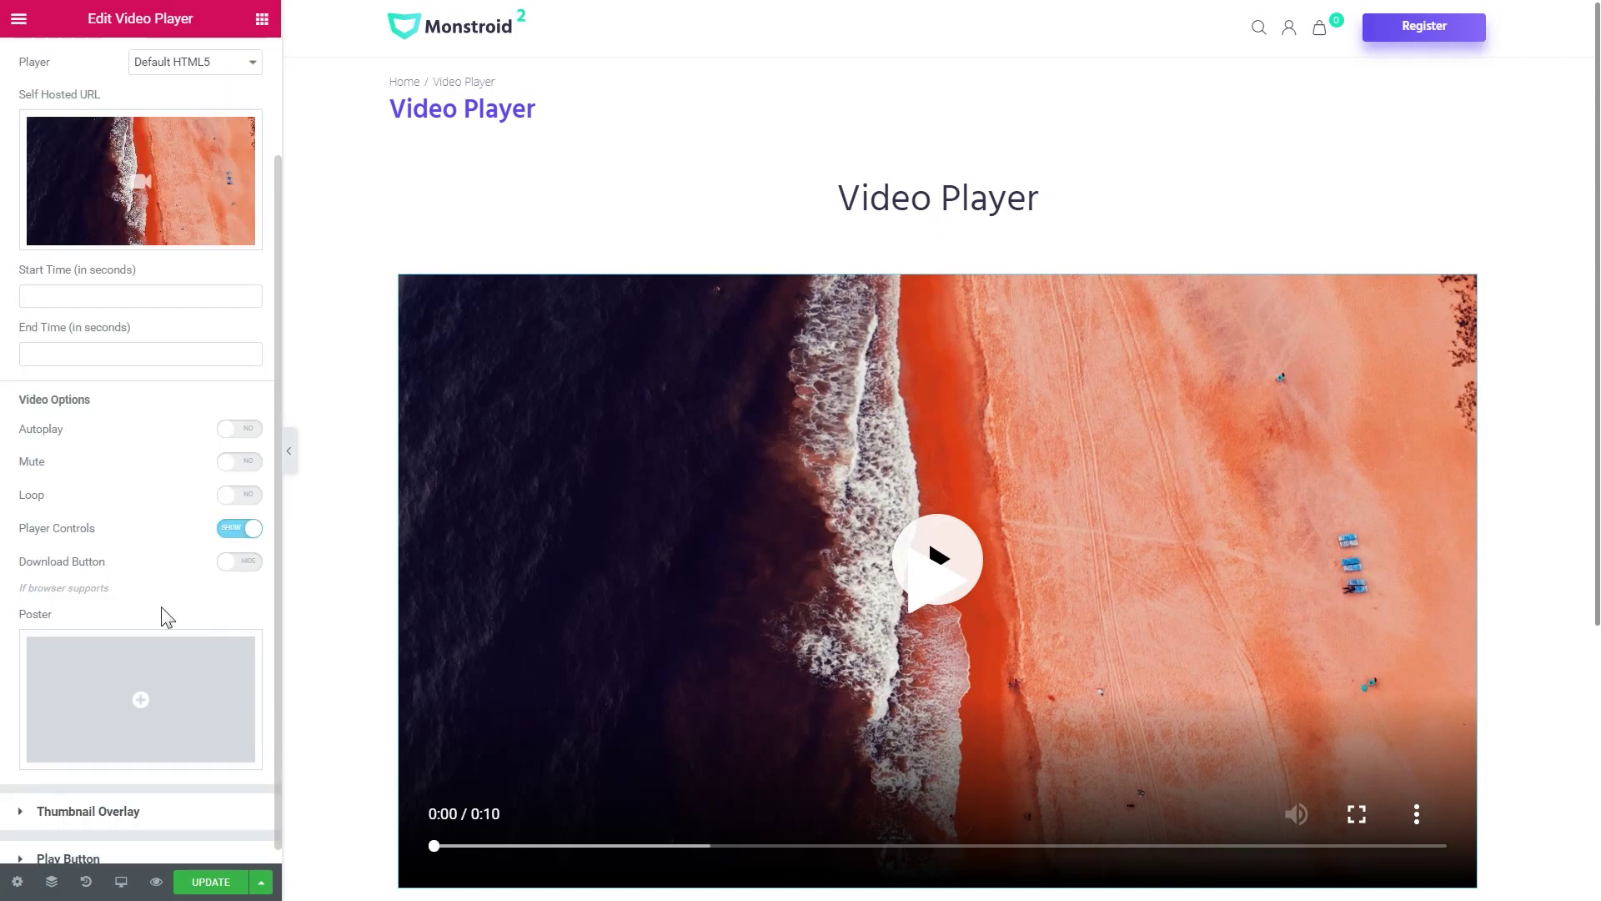
scroll(161, 614, down, 1)
scroll(150, 539, up, 2)
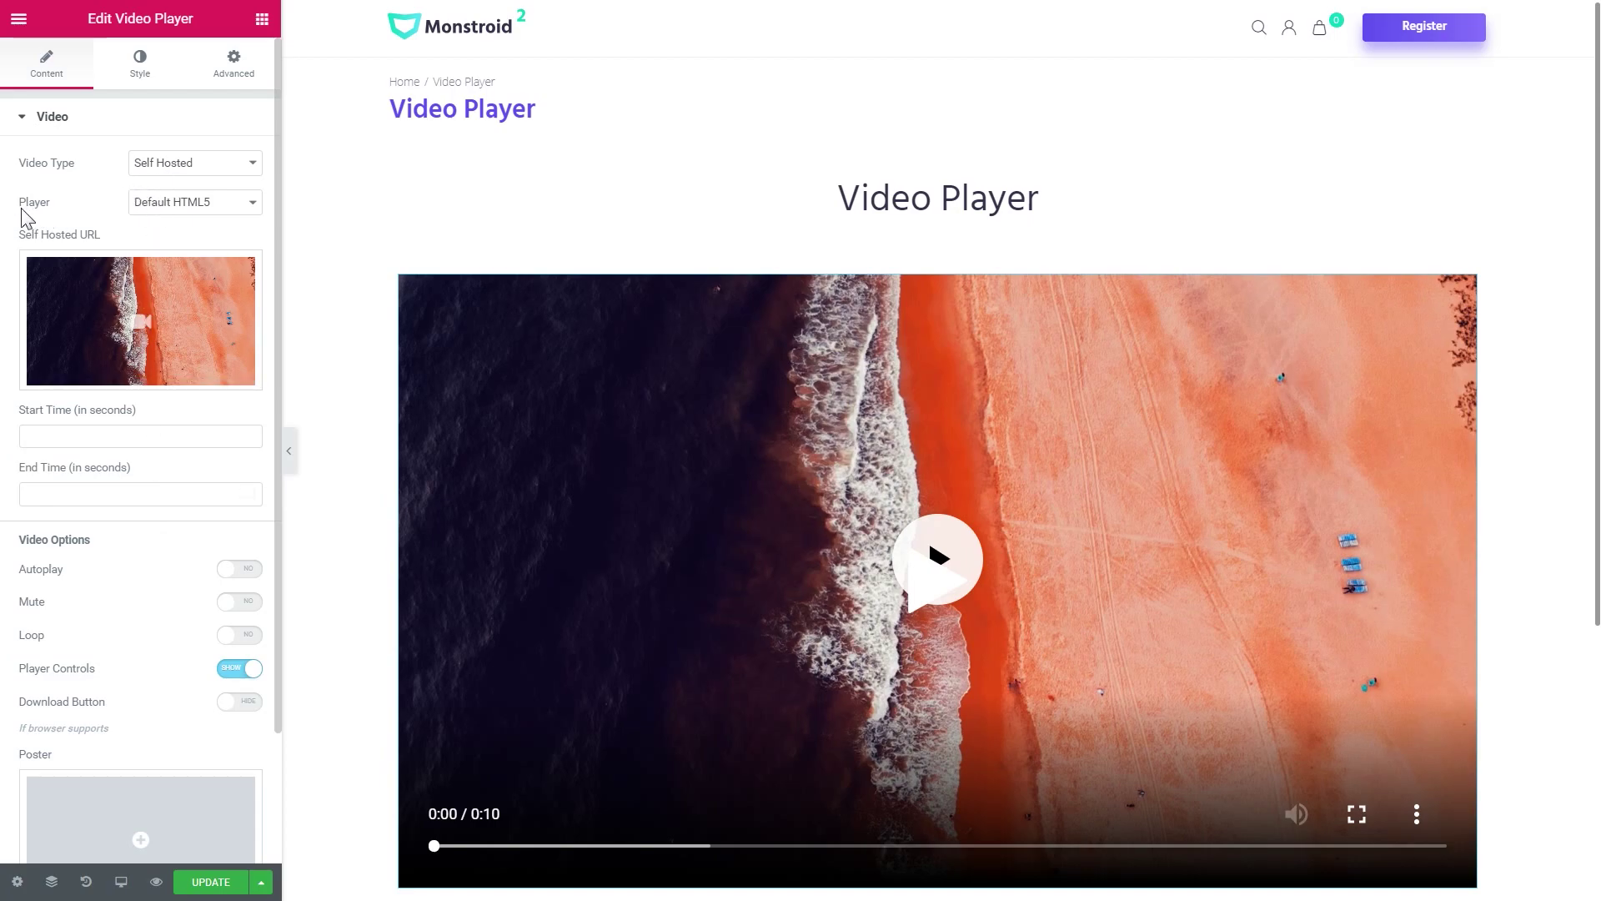
Browse the Player type choices and the Style tab, then reopen the Player type list.
click(182, 207)
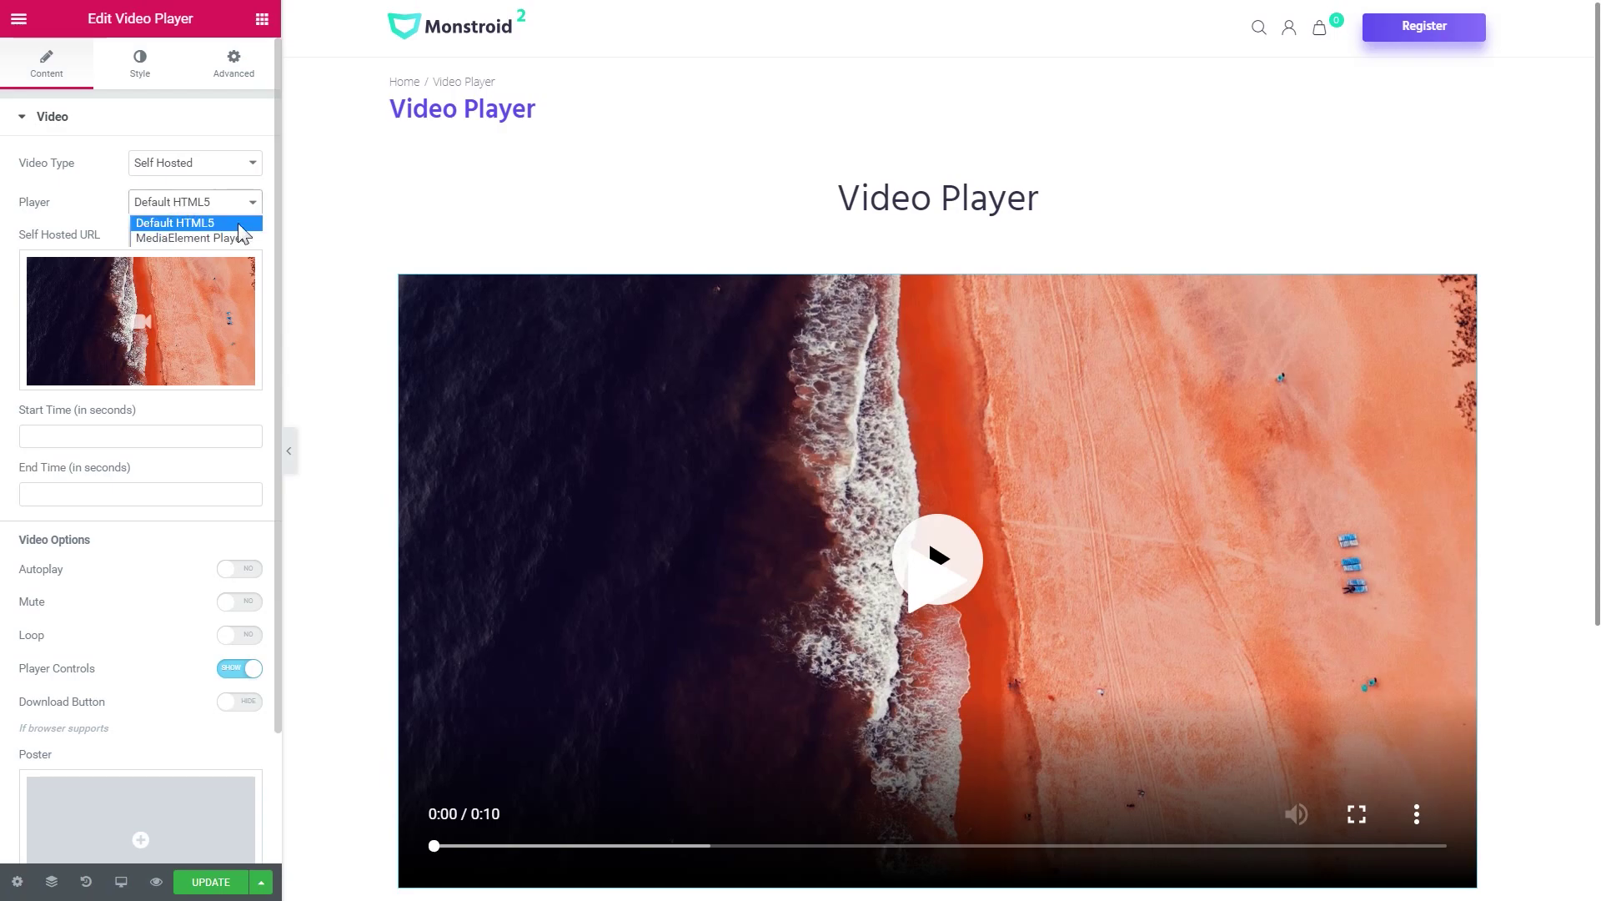
mouse_move(939, 576)
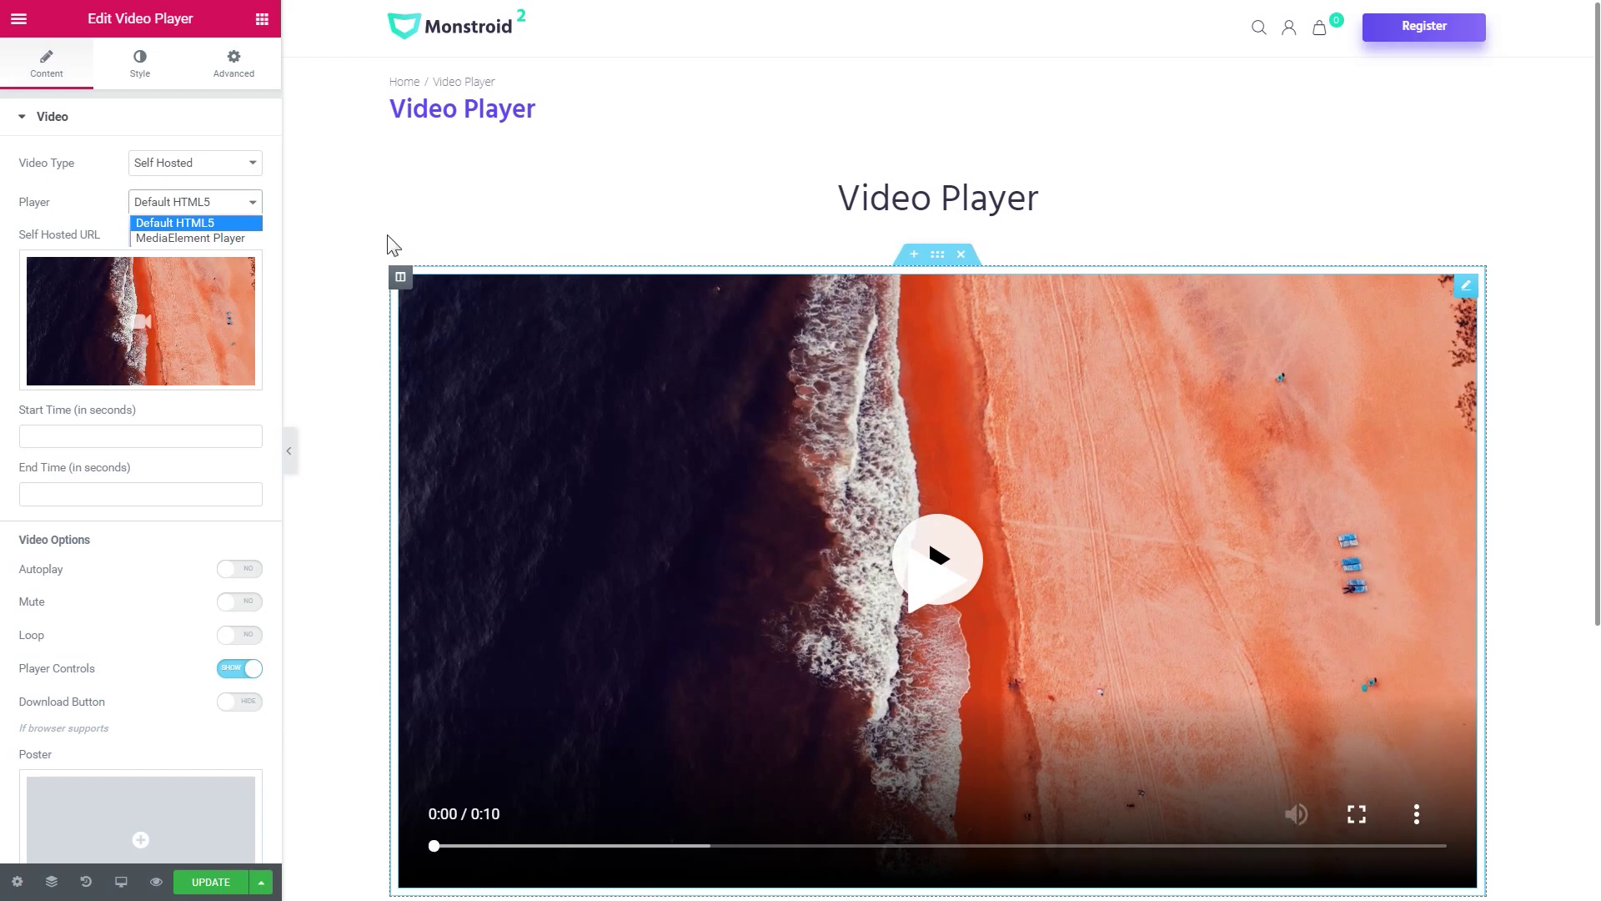
click(141, 77)
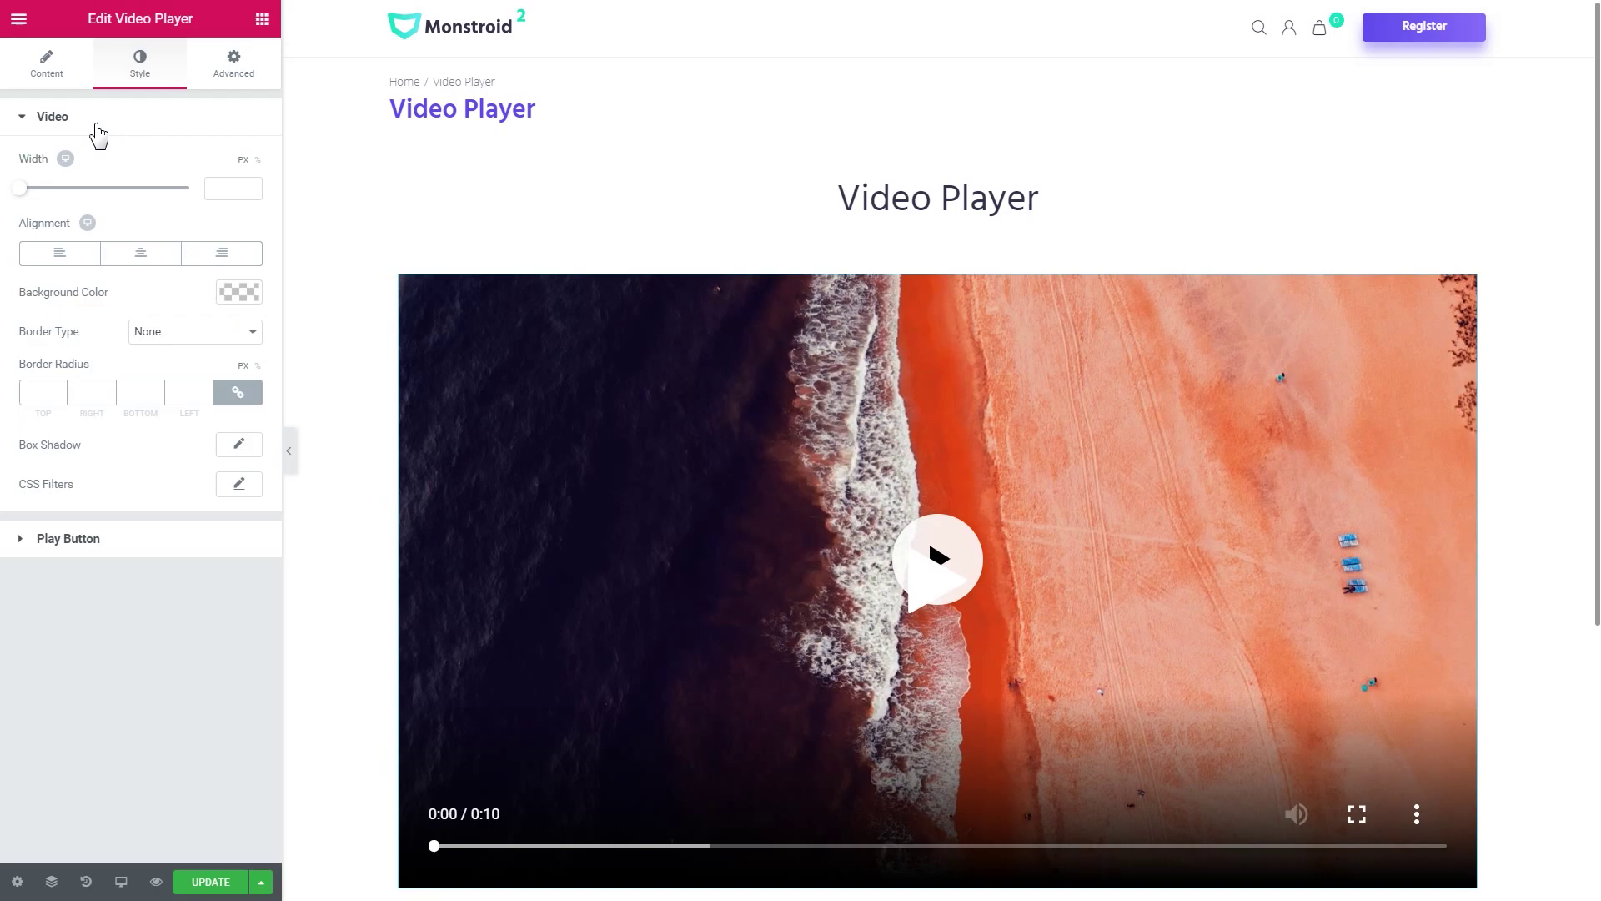
click(48, 67)
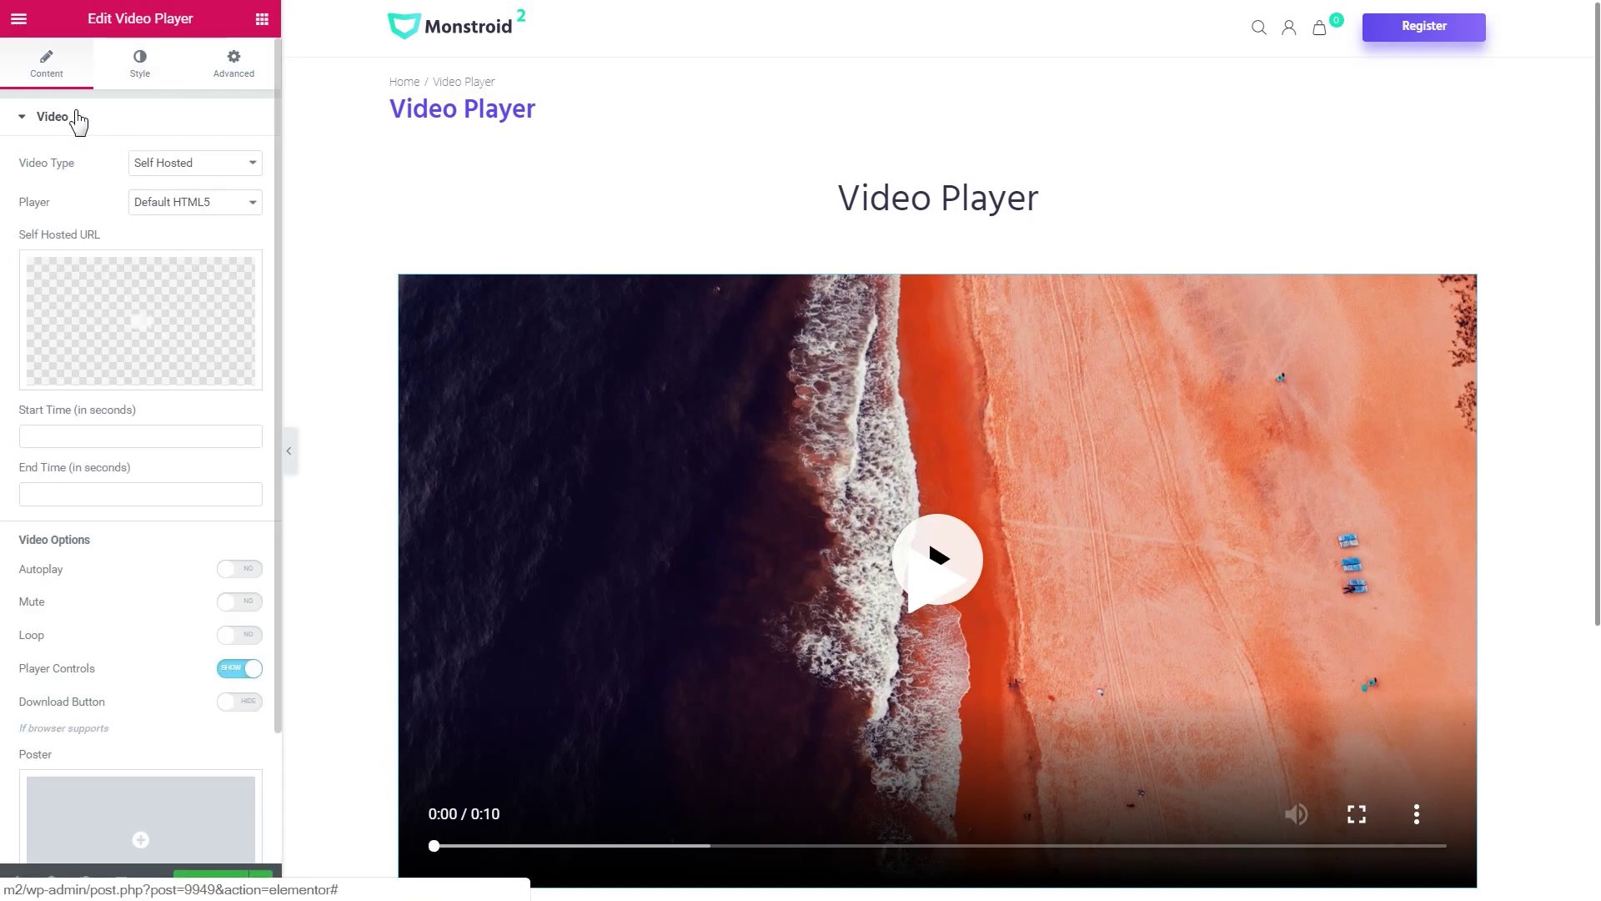
click(197, 205)
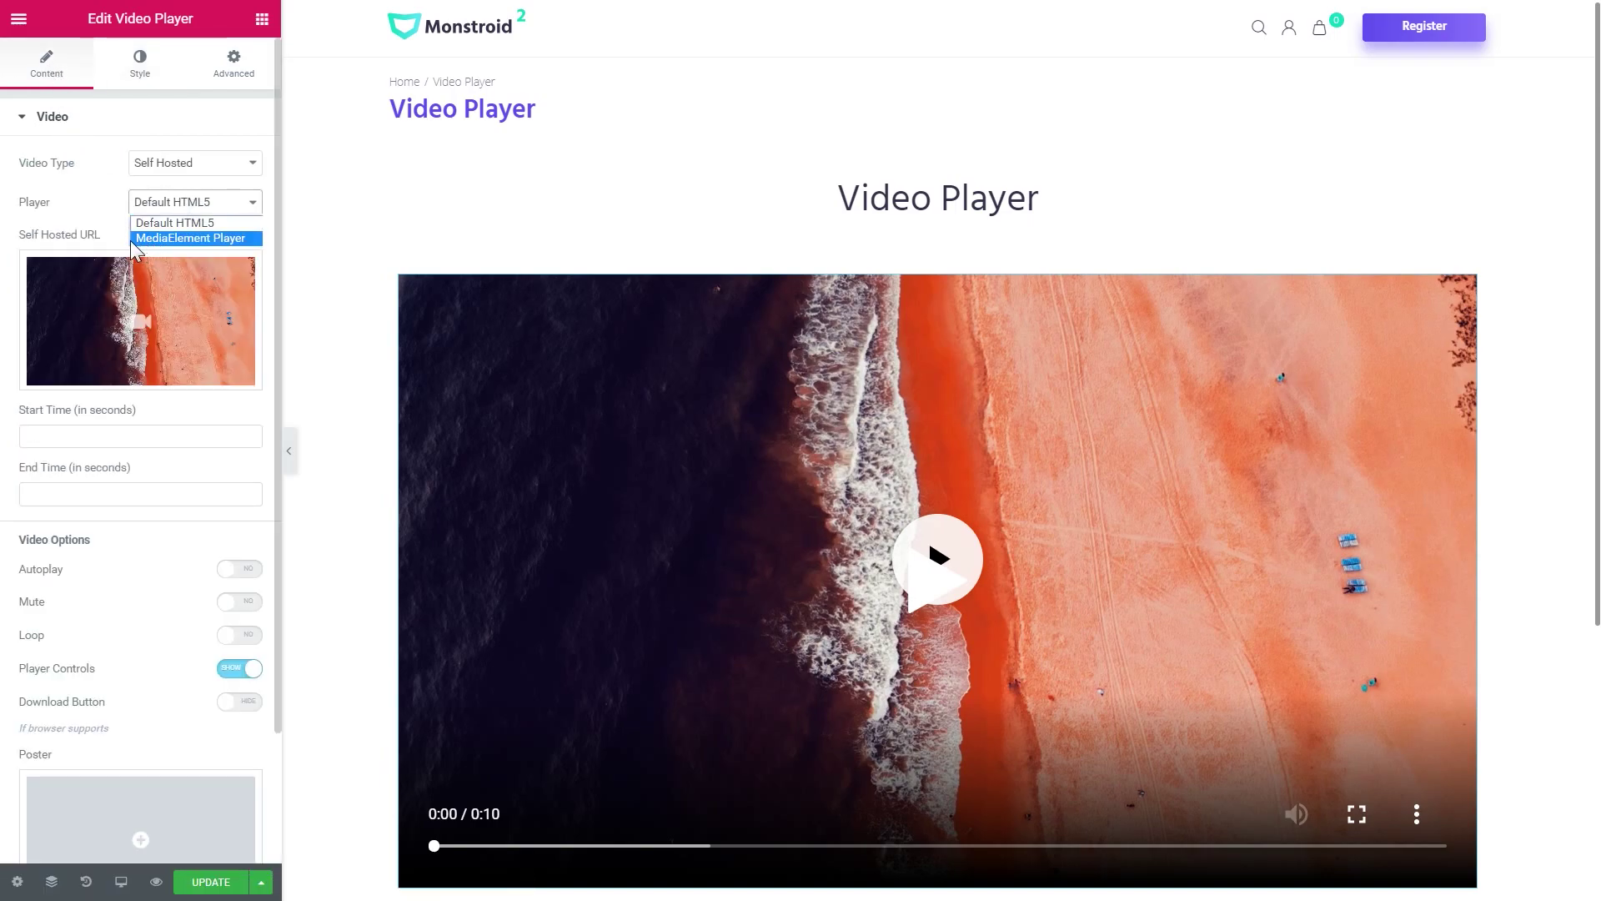
click(206, 238)
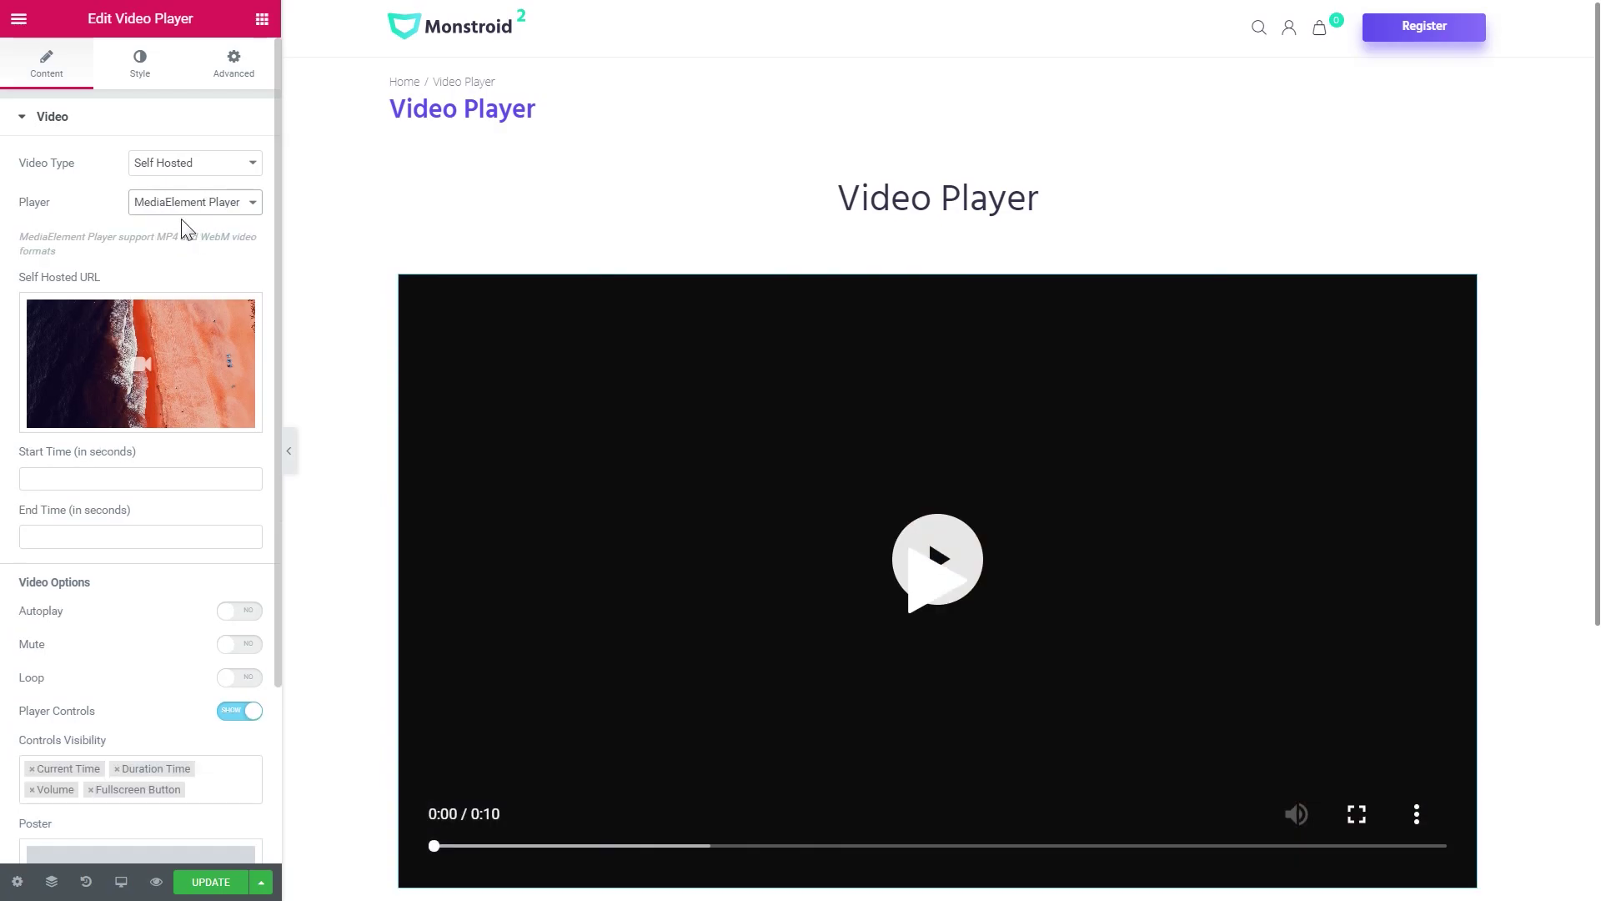
scroll(425, 687, down, 1)
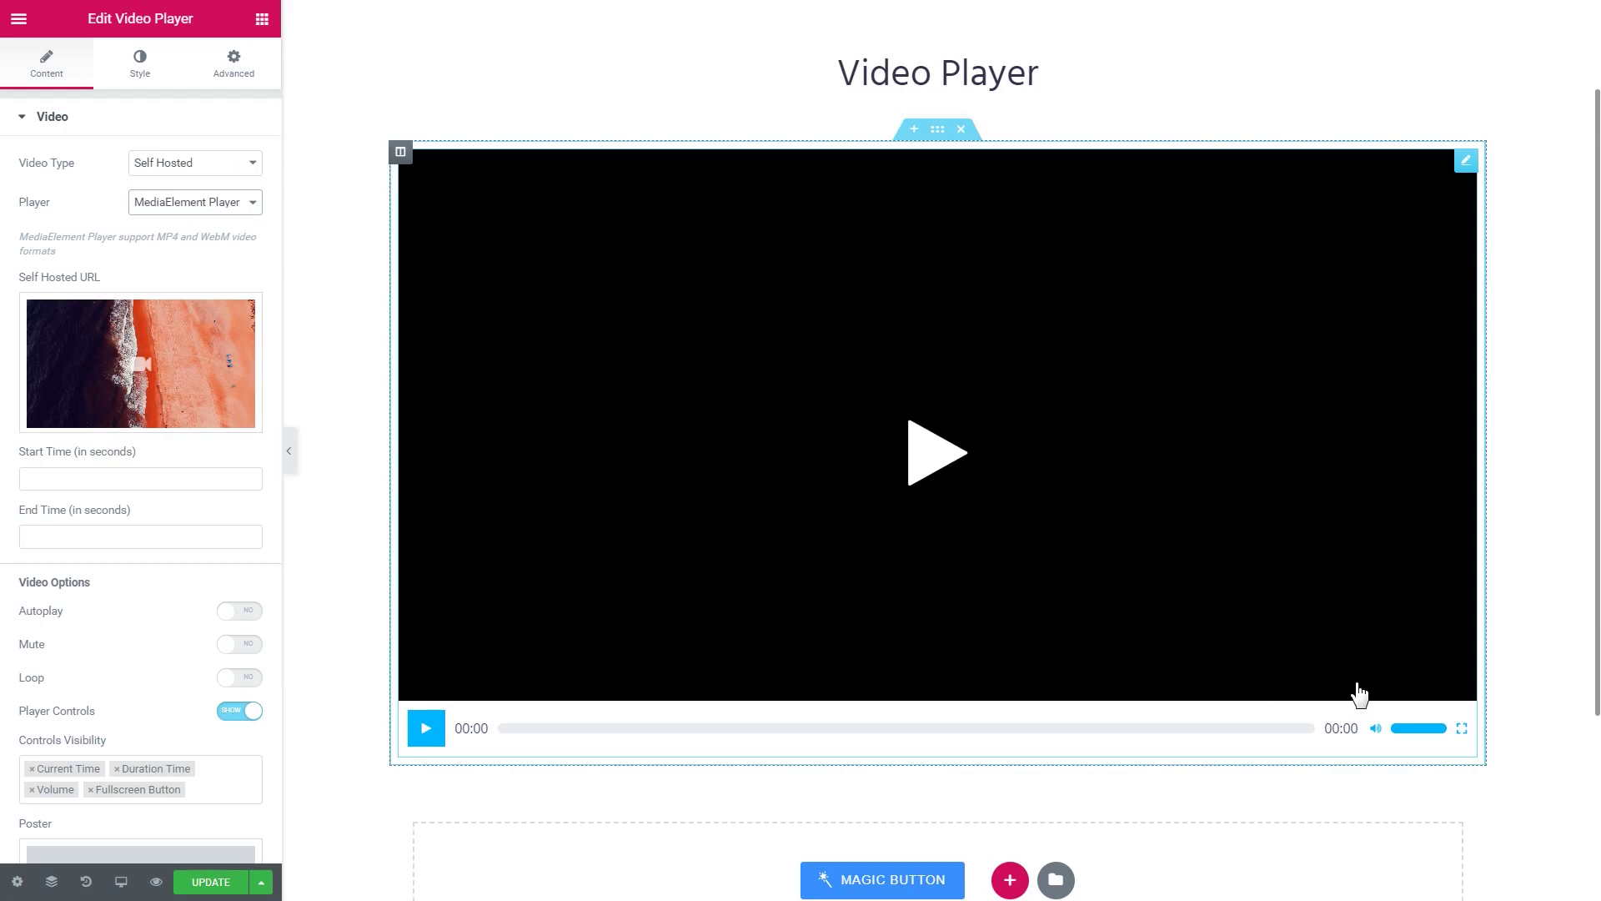
click(139, 65)
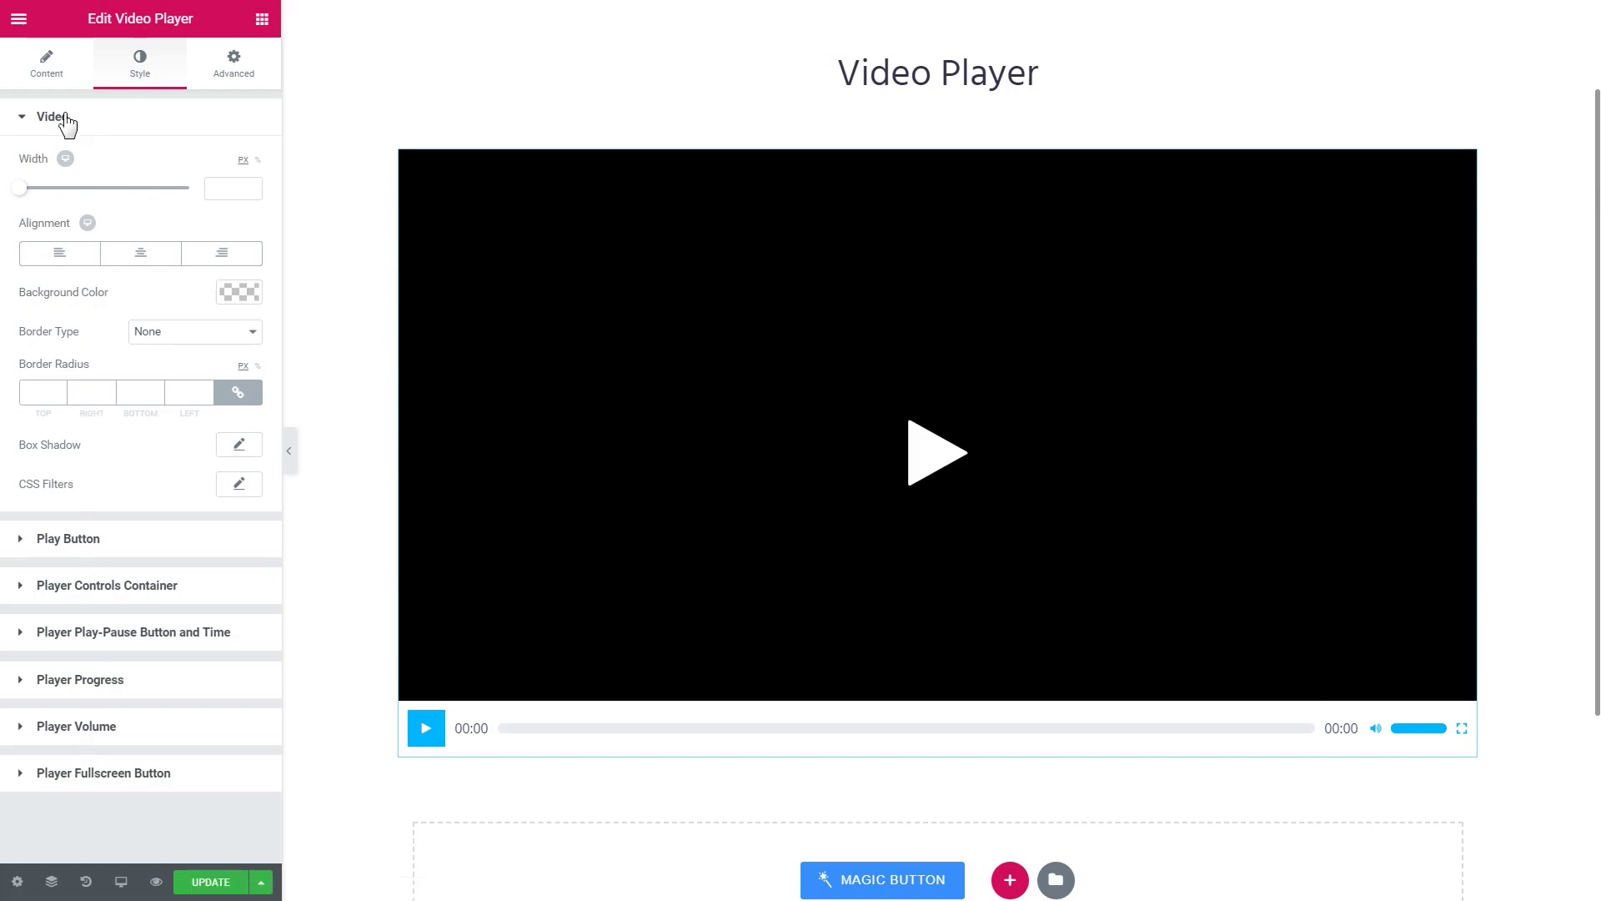
click(47, 67)
scroll(141, 560, down, 2)
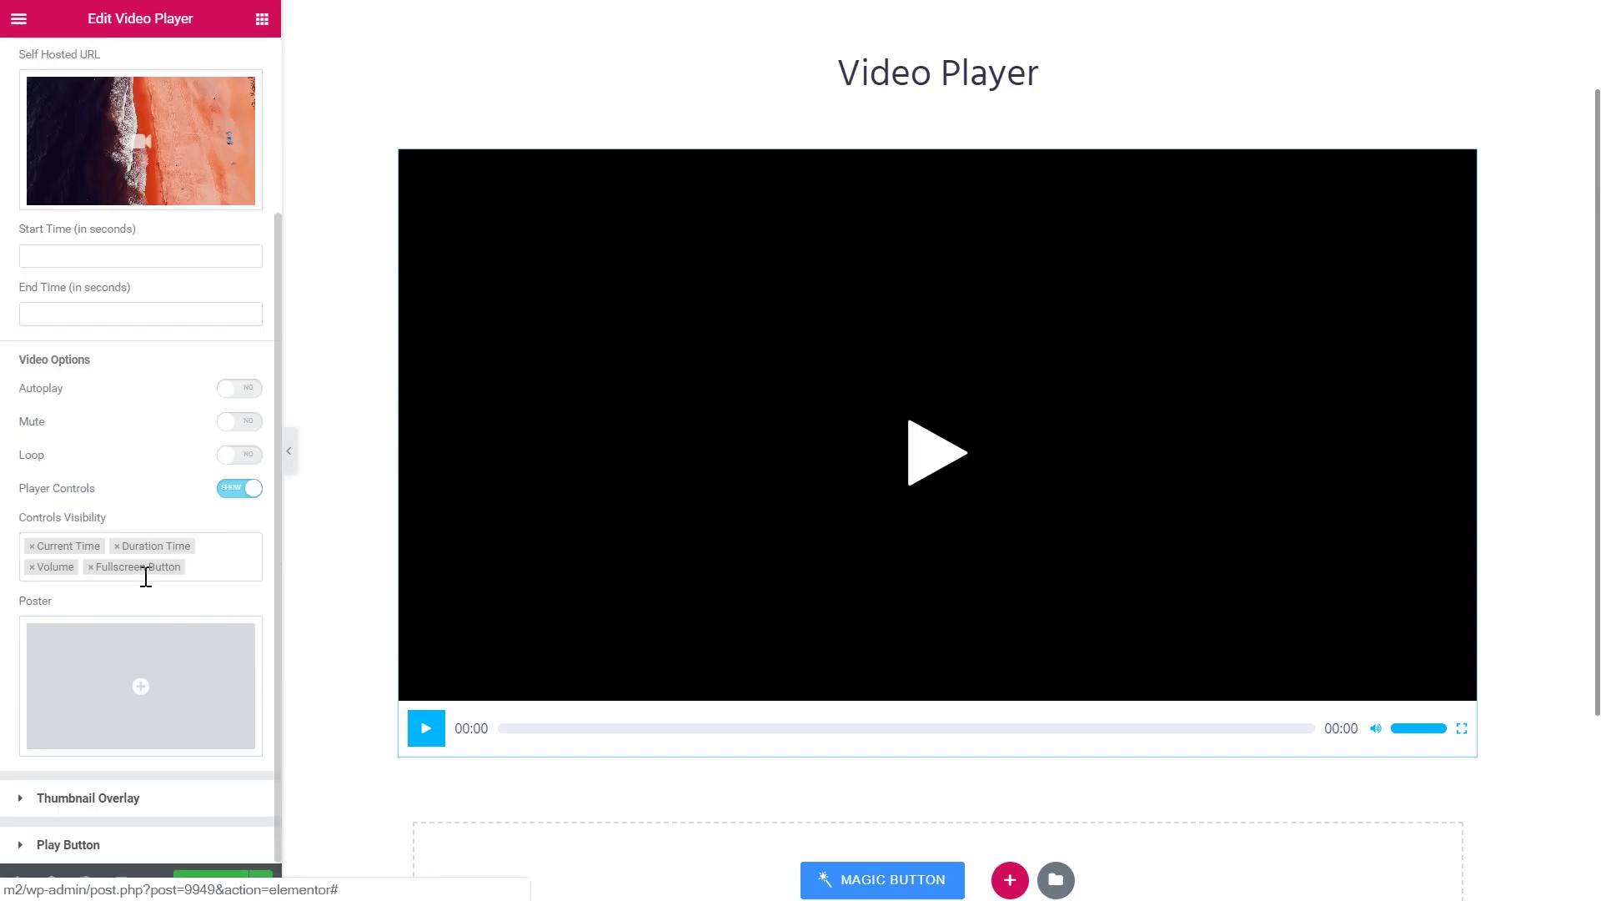
scroll(146, 582, up, 2)
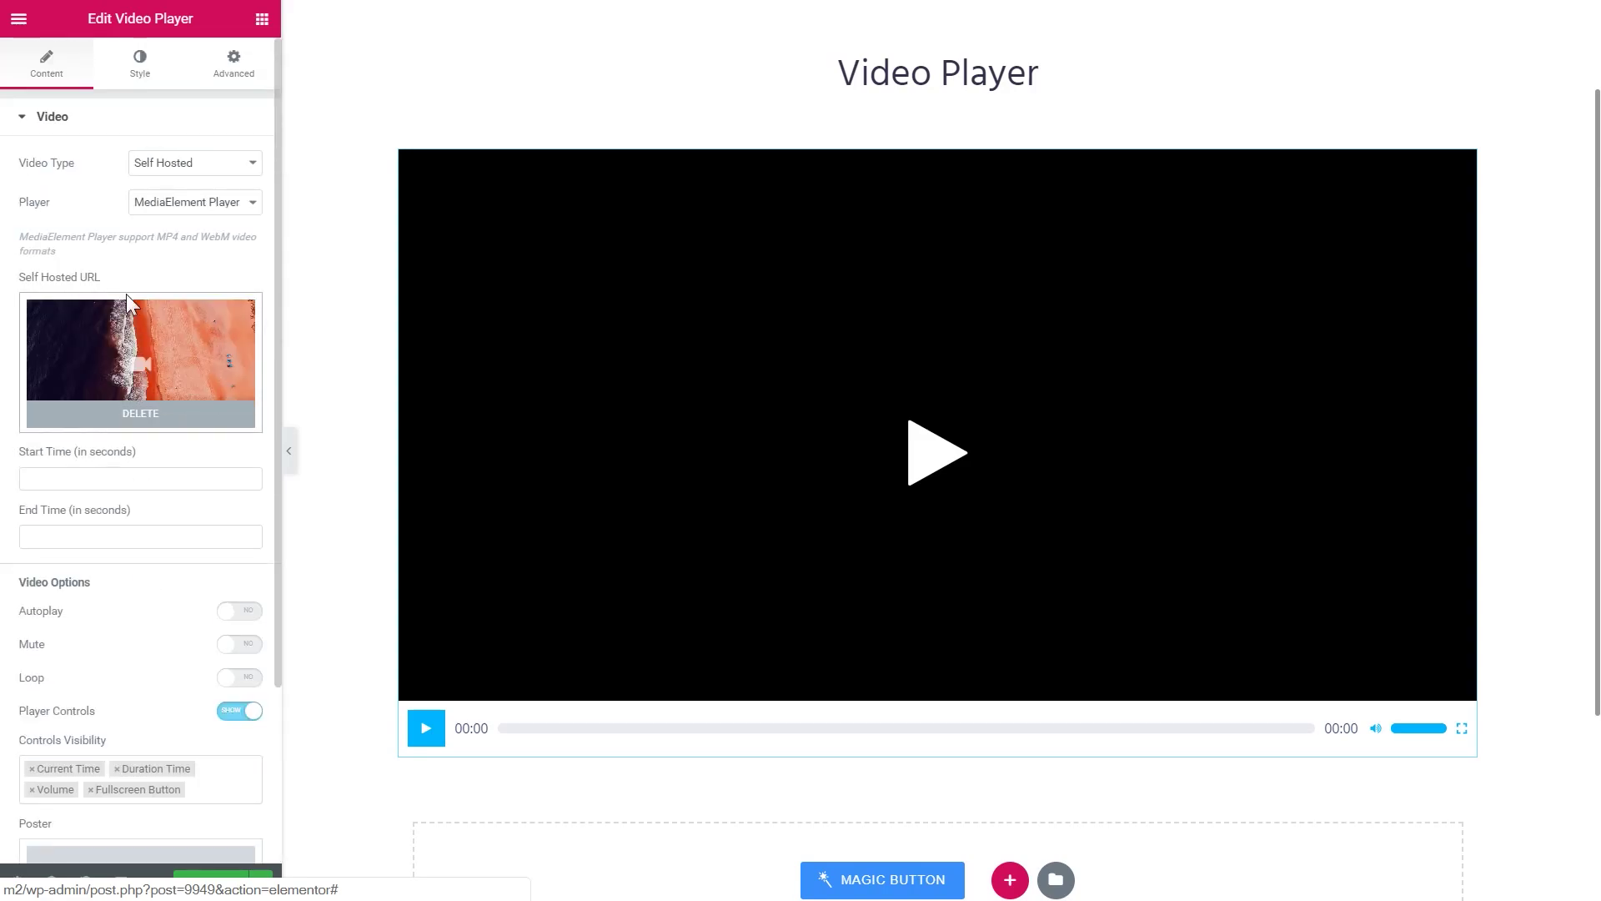
mouse_move(76, 477)
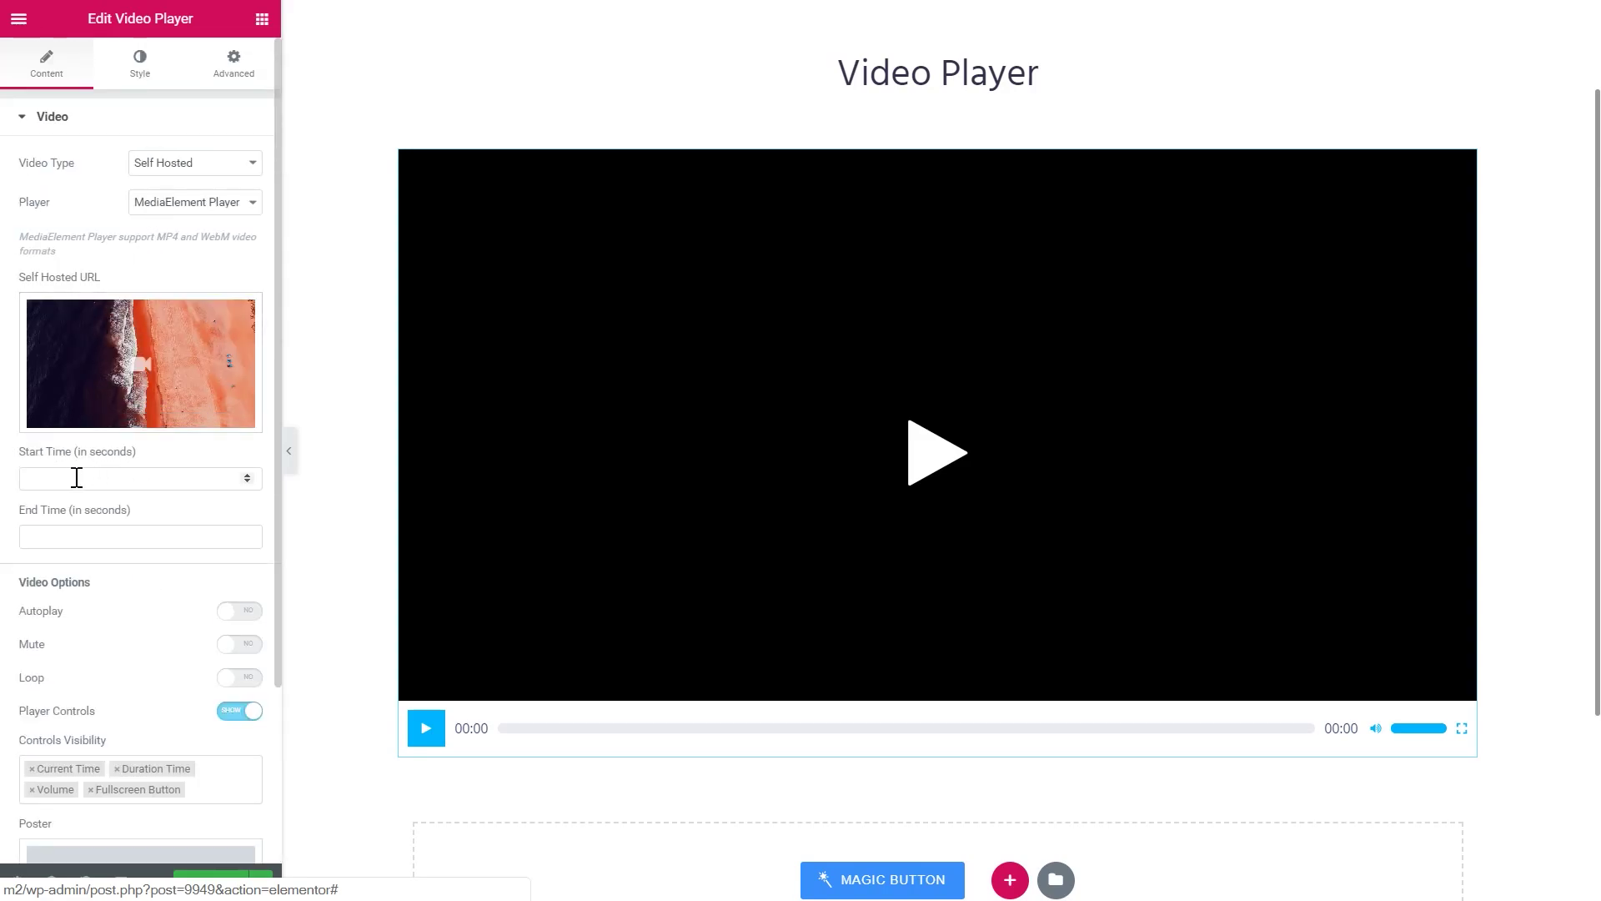
scroll(113, 559, down, 1)
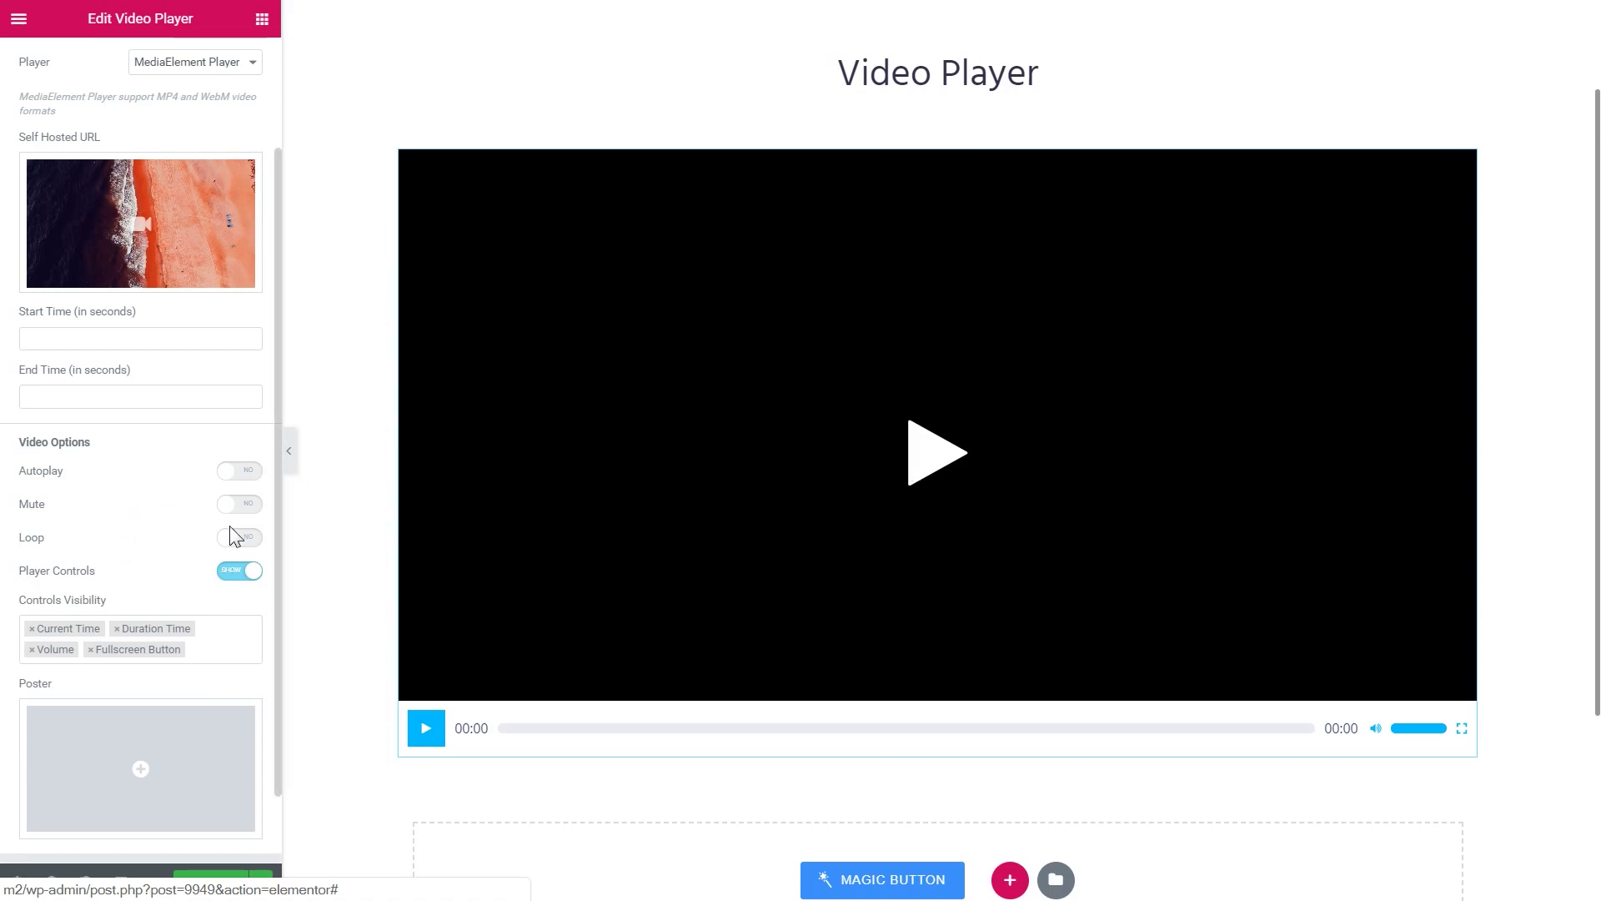
scroll(126, 608, down, 1)
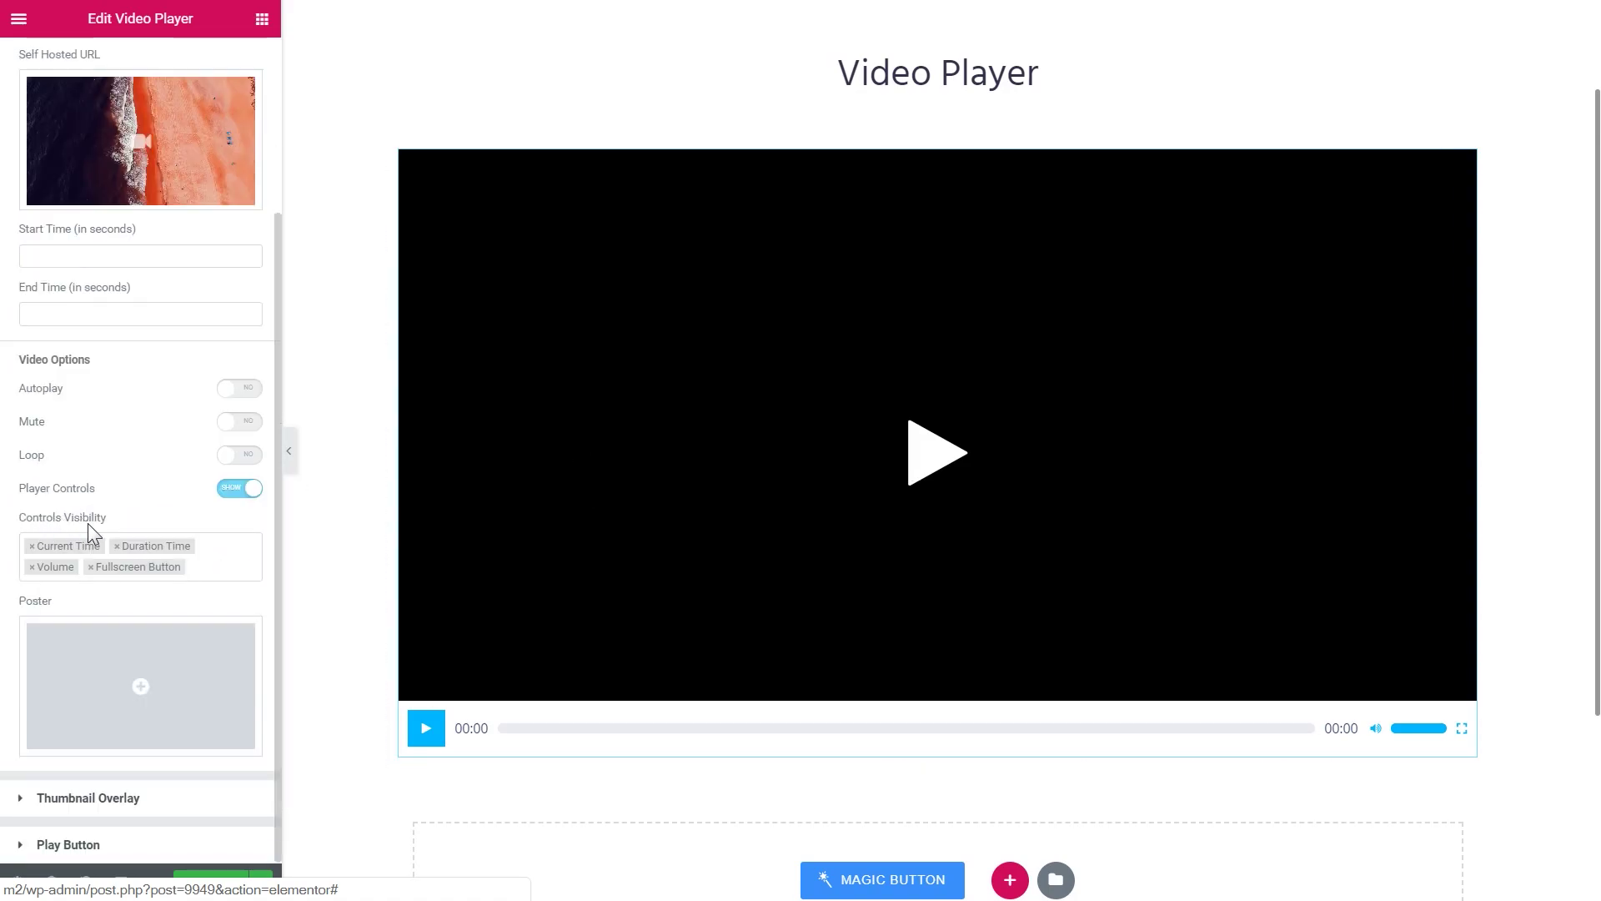
scroll(137, 523, up, 2)
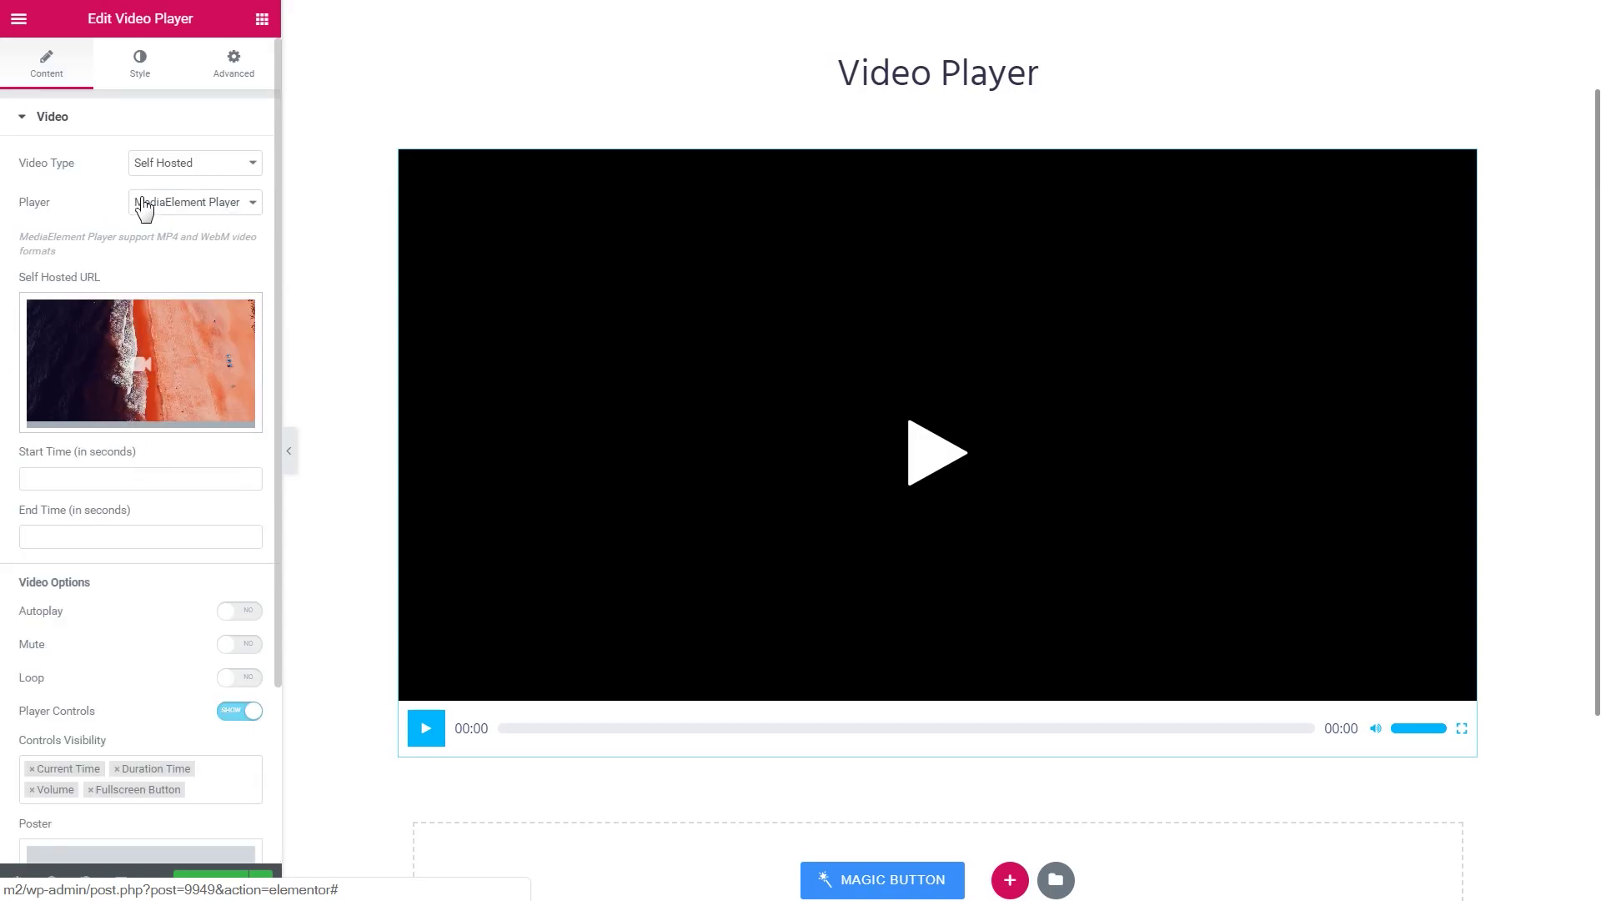
scroll(139, 654, down, 2)
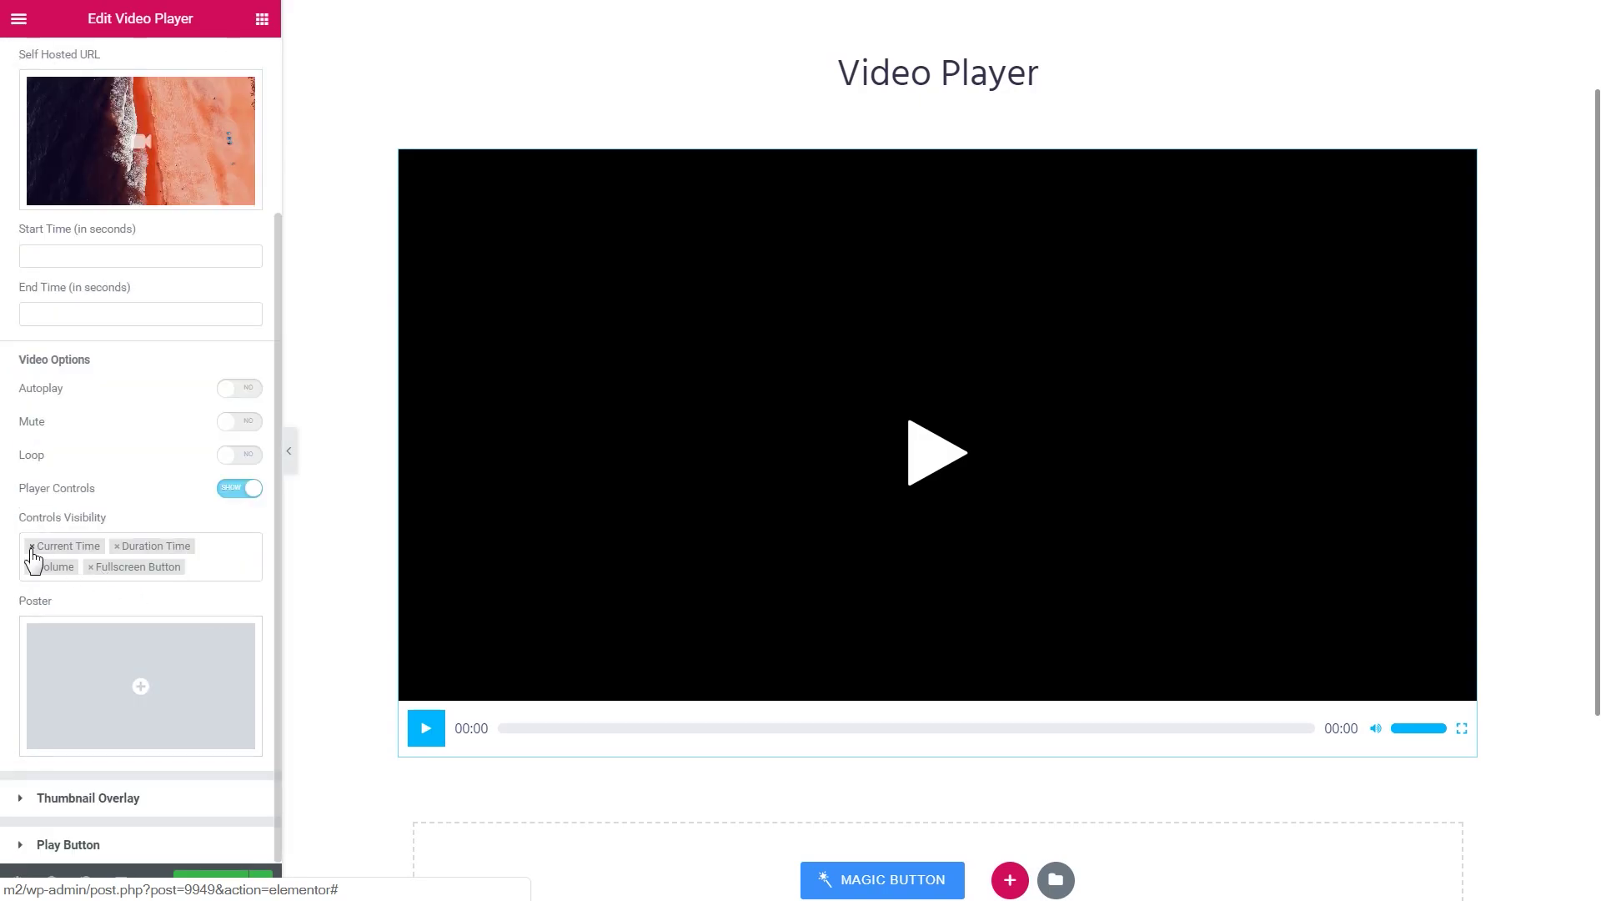
Keep all four visible controls and set the pink mountain photo as the poster image.
click(191, 571)
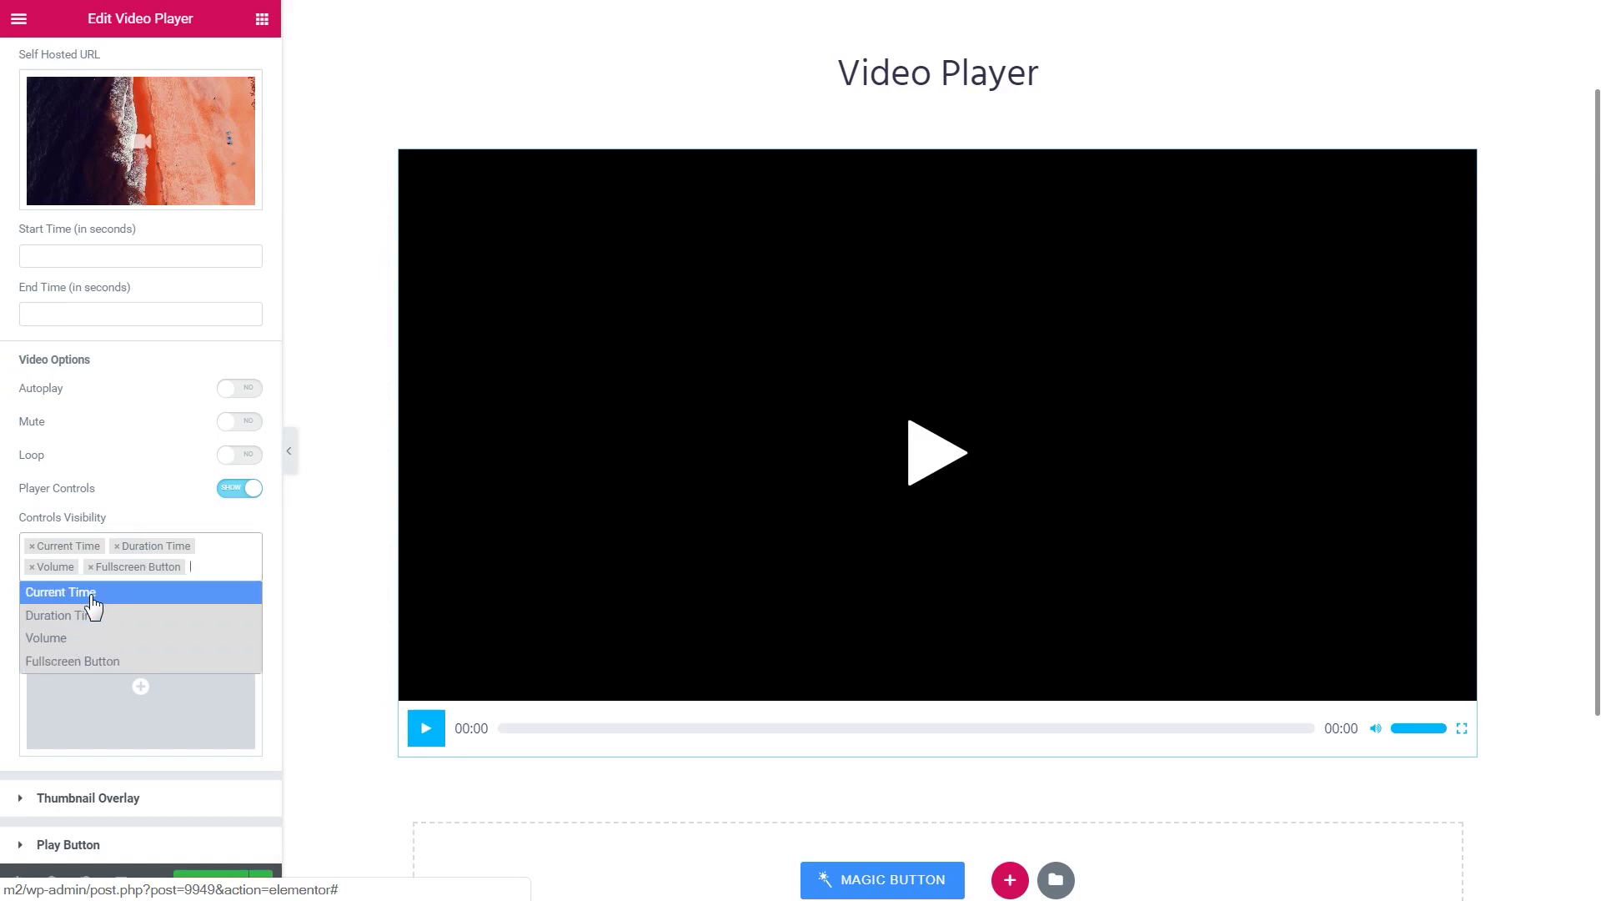
click(243, 570)
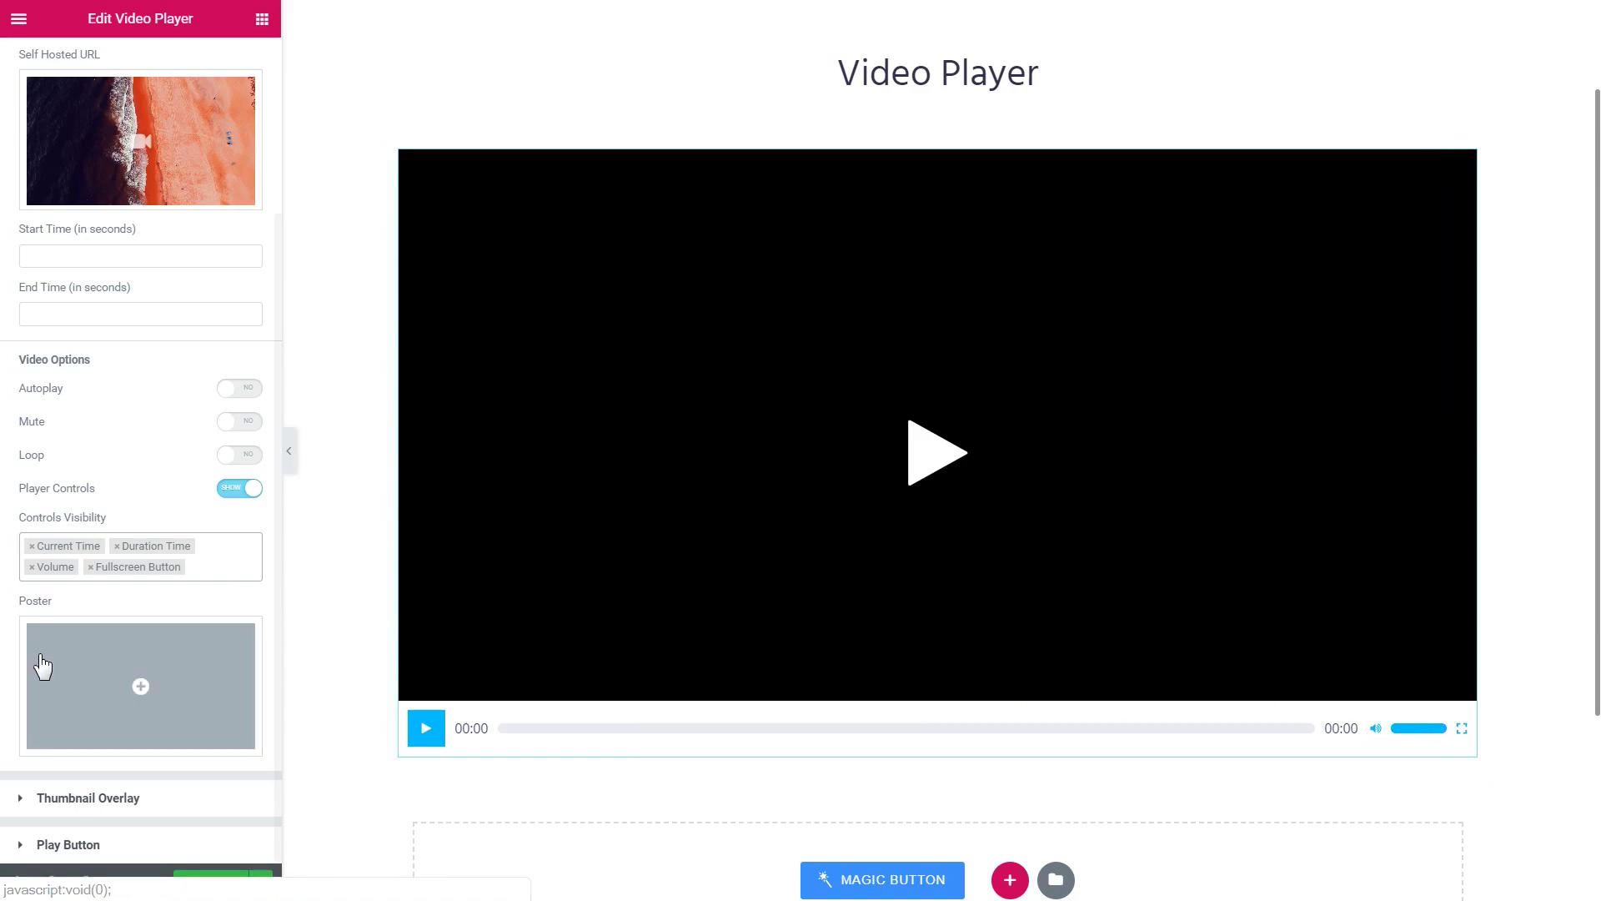
click(140, 682)
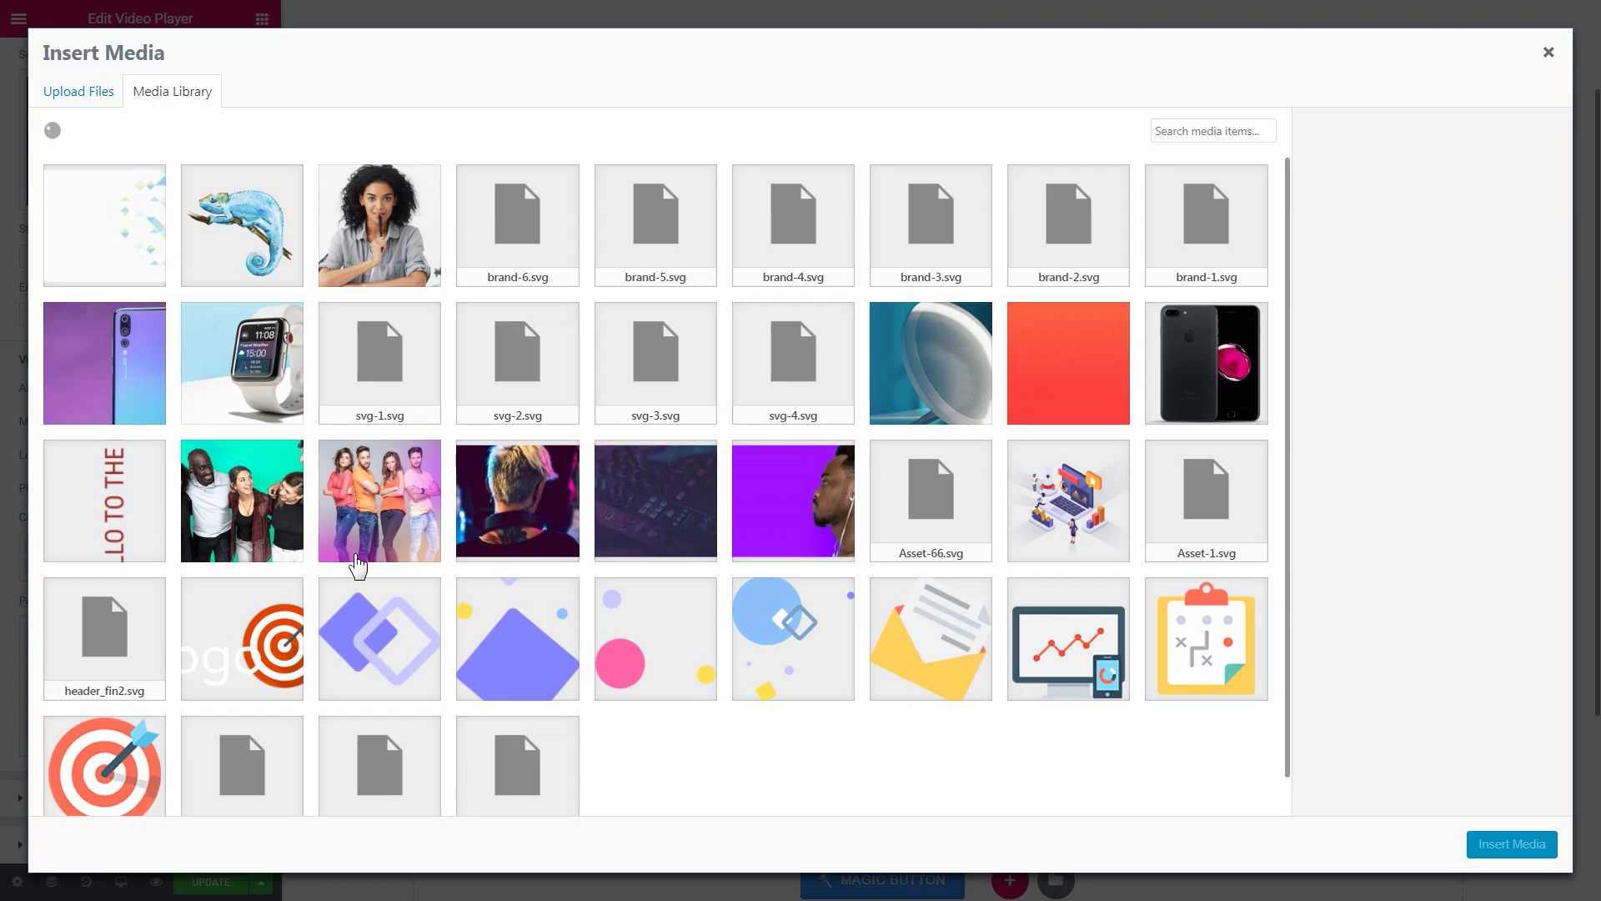
scroll(578, 472, down, 1)
scroll(578, 472, down, 3)
scroll(580, 464, down, 2)
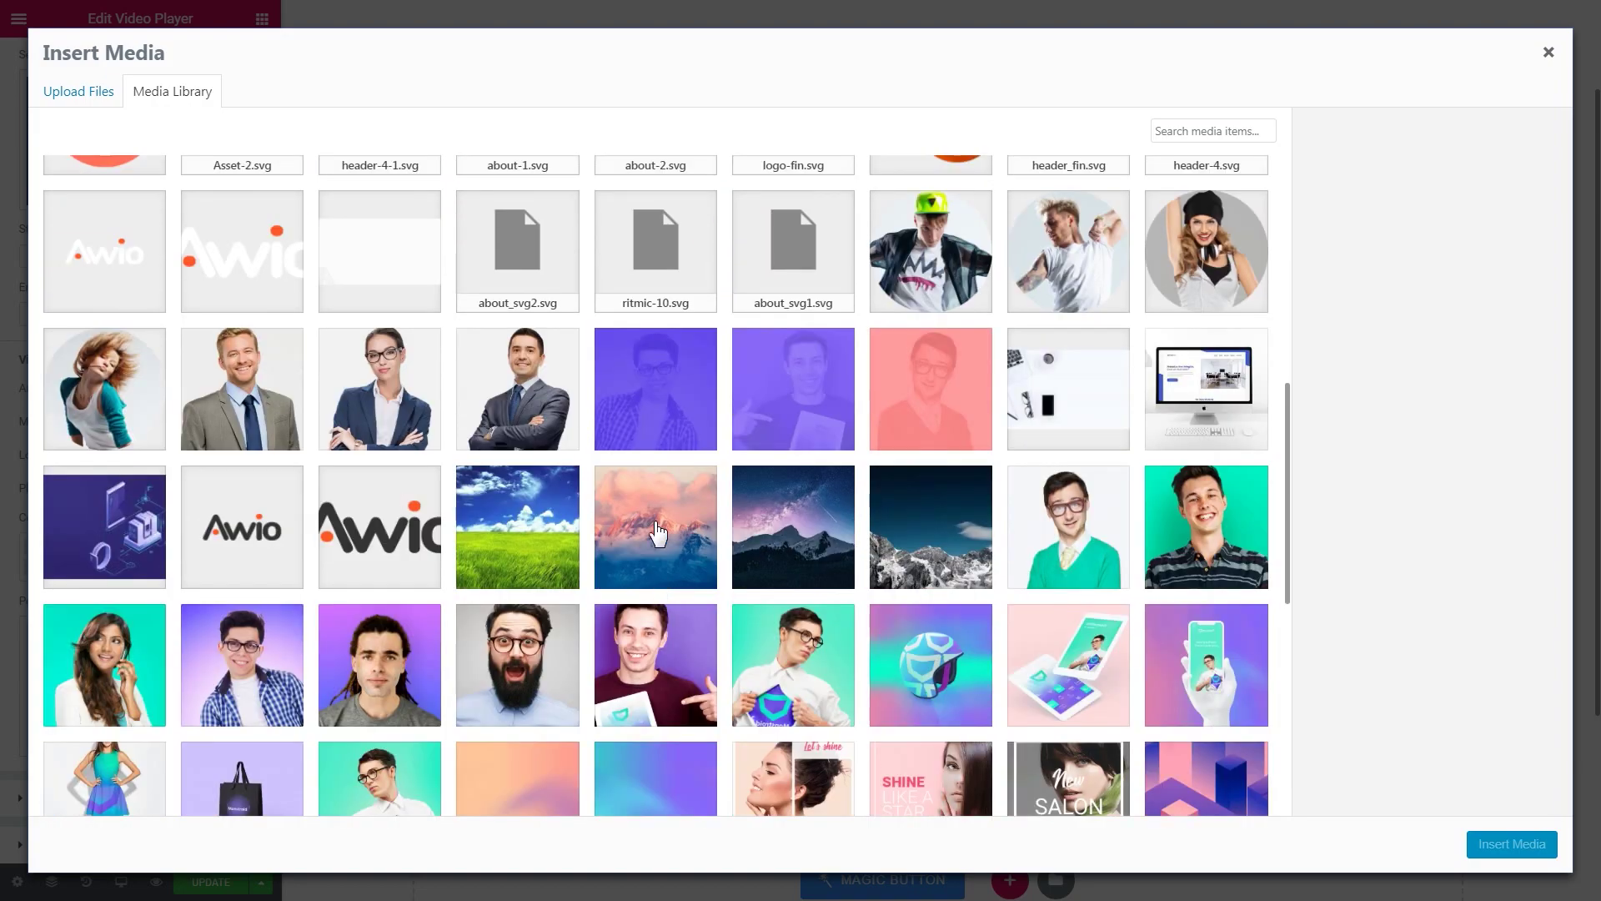
click(651, 529)
click(1510, 843)
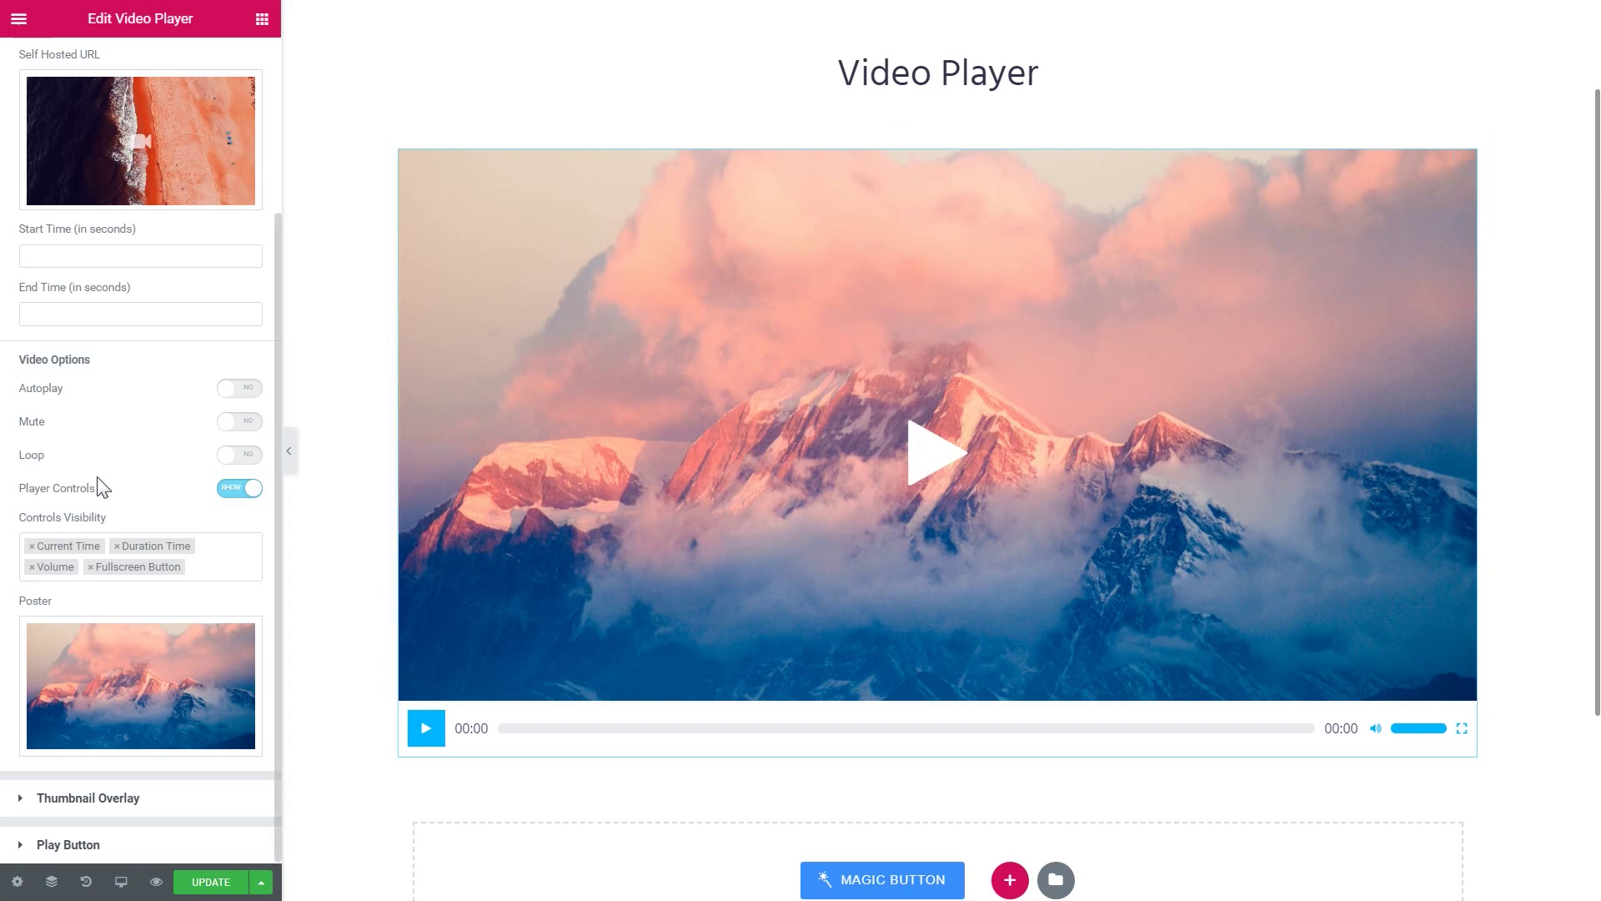
Expand the Thumbnail Overlay and Play Button sections, then view the Style settings.
click(140, 800)
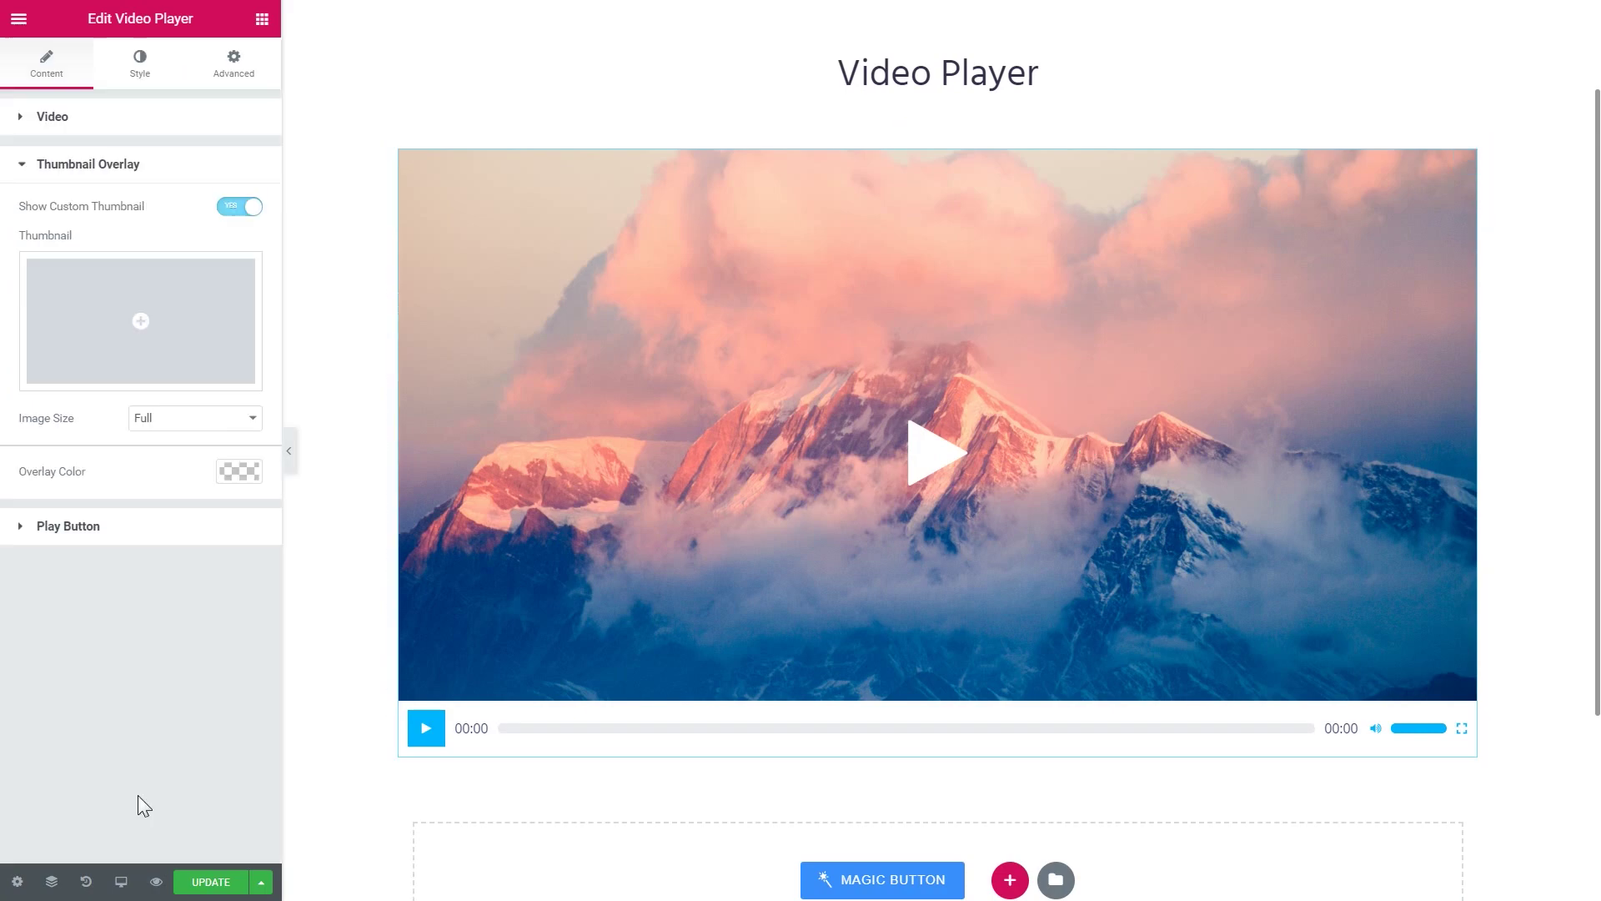
click(237, 207)
click(125, 260)
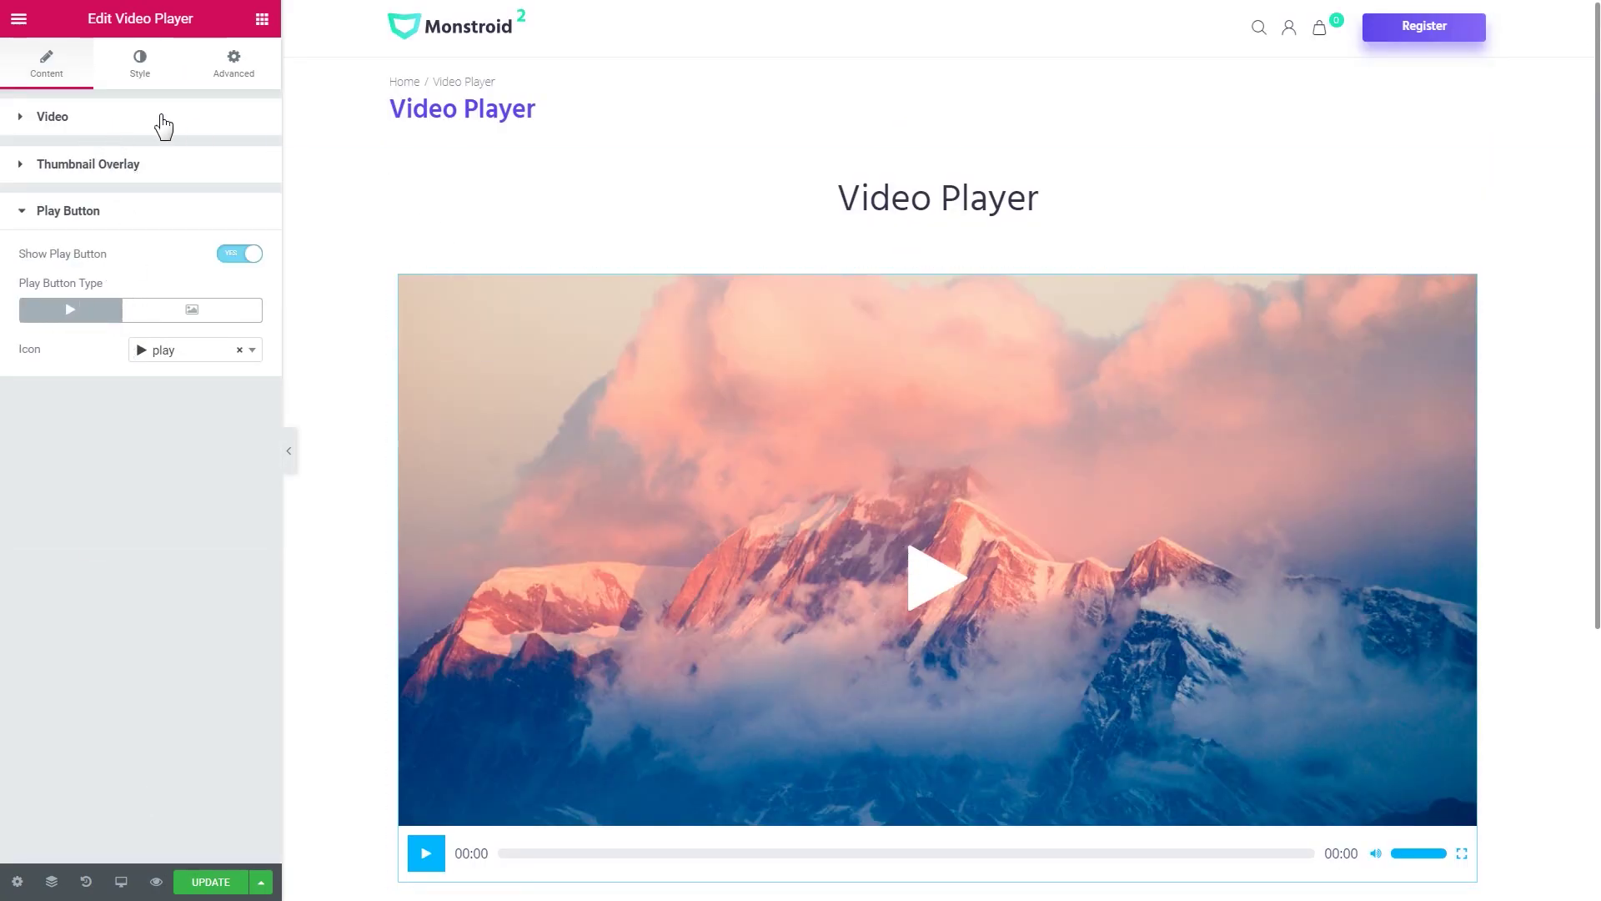
click(140, 70)
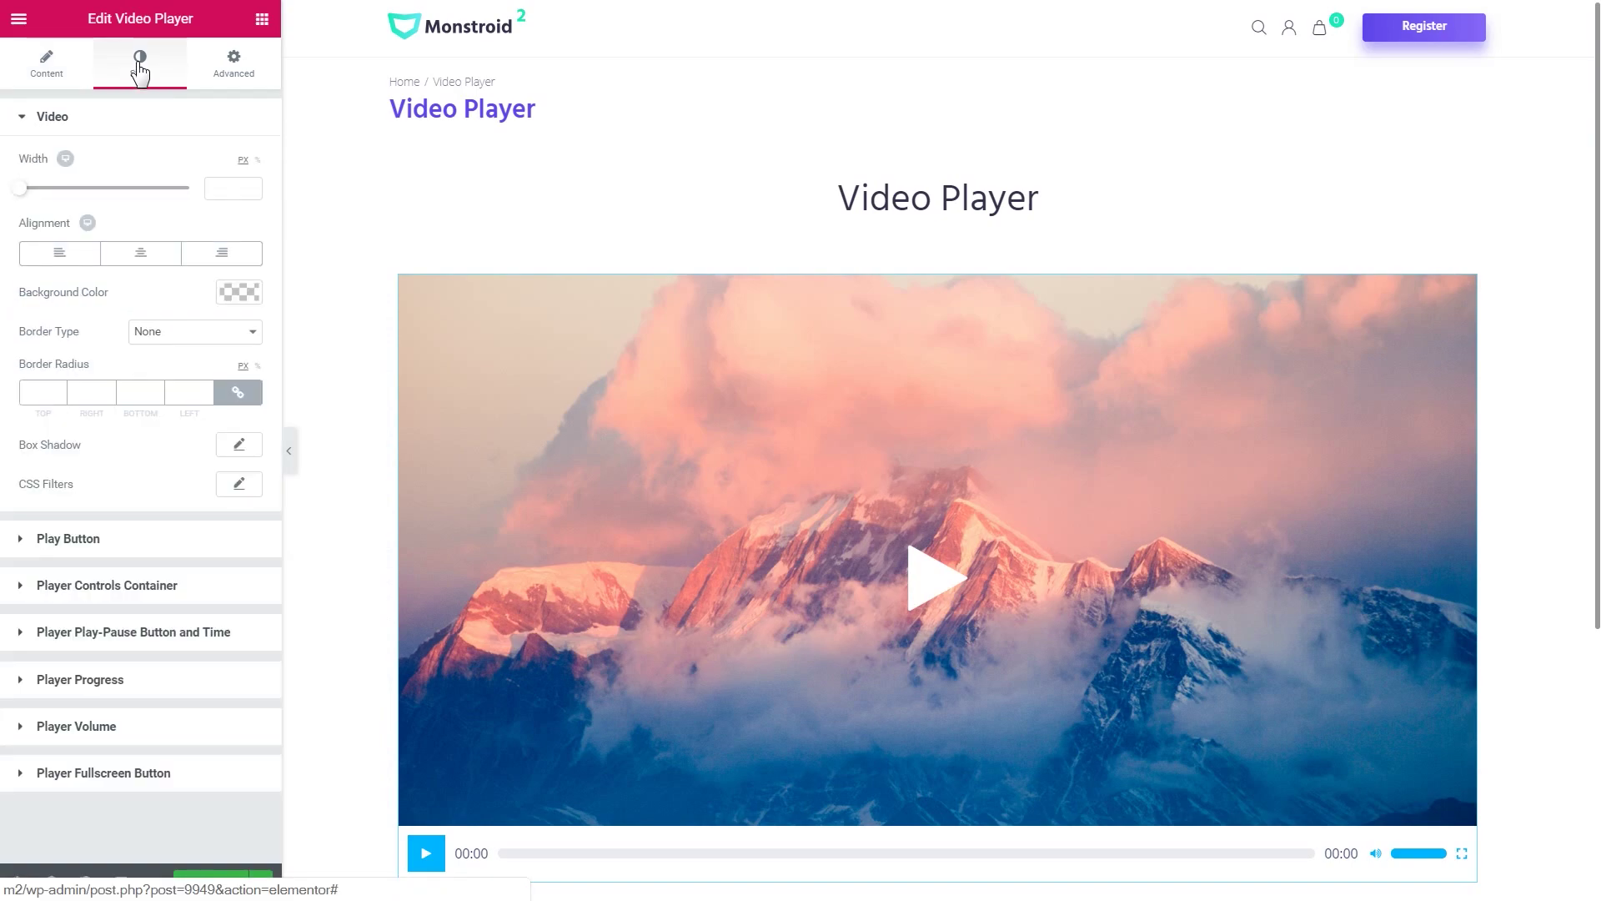
scroll(609, 432, down, 1)
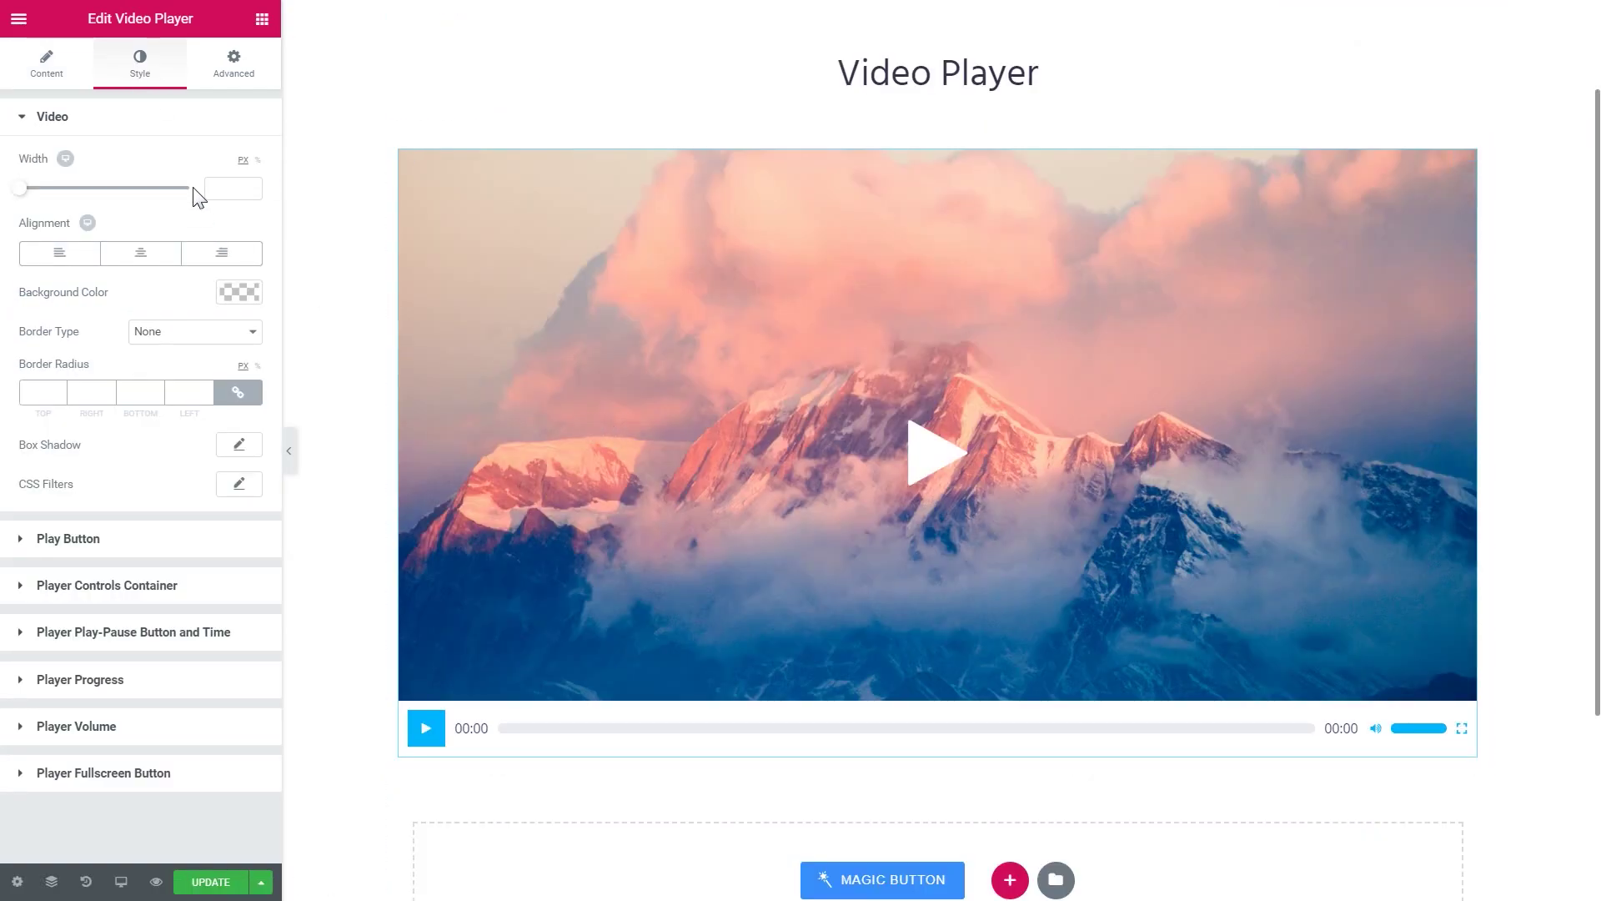
Give the Player Controls Container a Classic background with the pasted yellow colour.
click(103, 125)
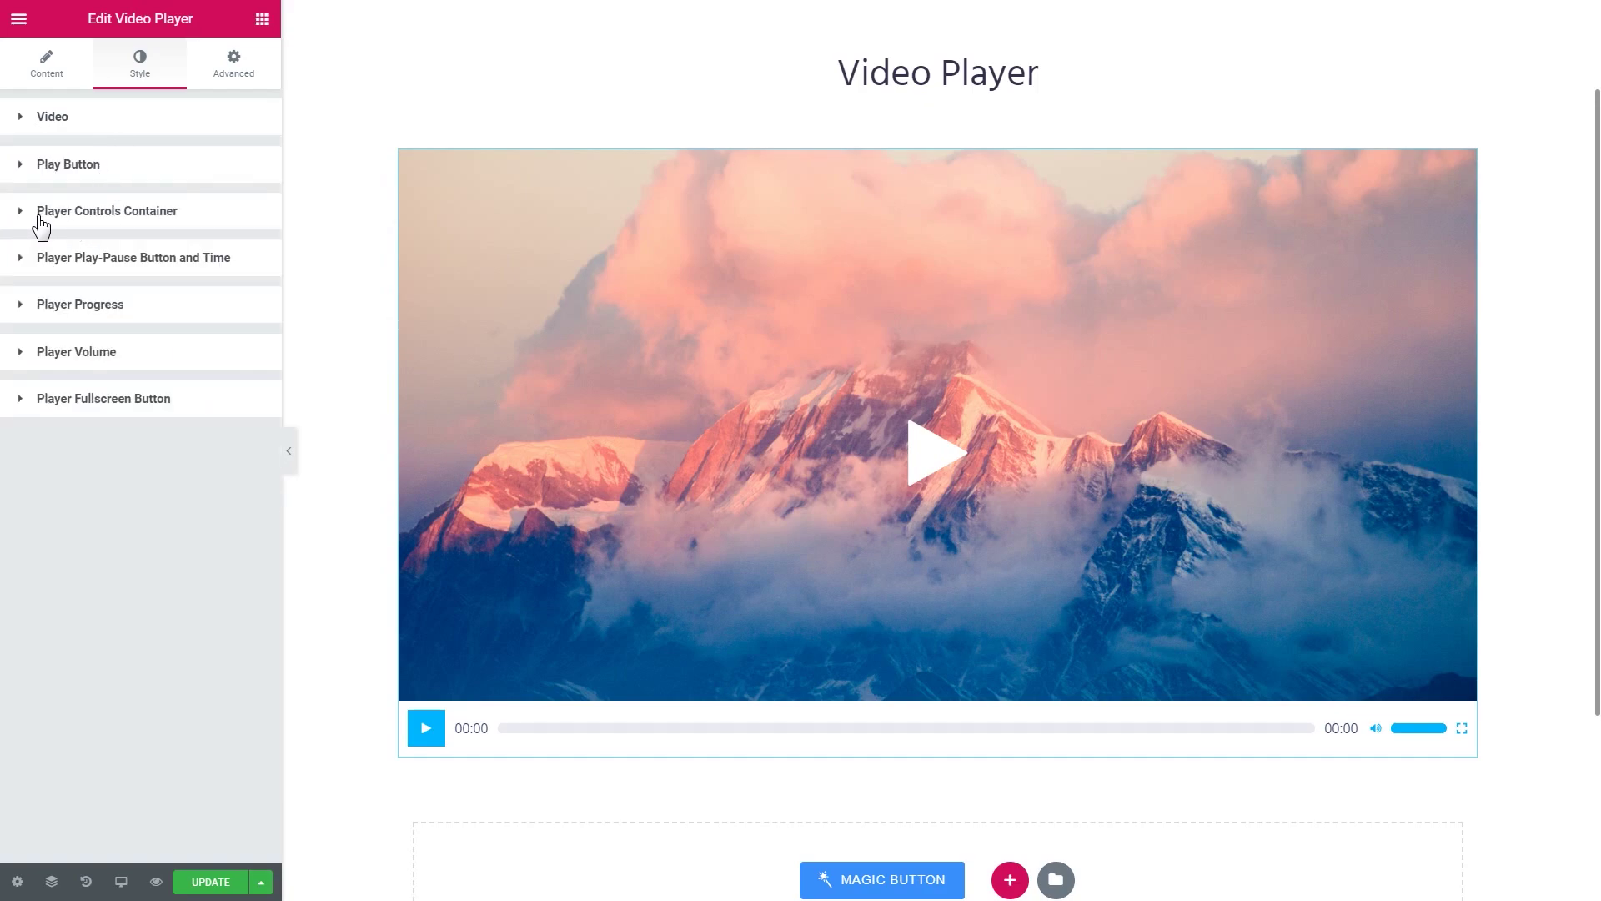
click(128, 213)
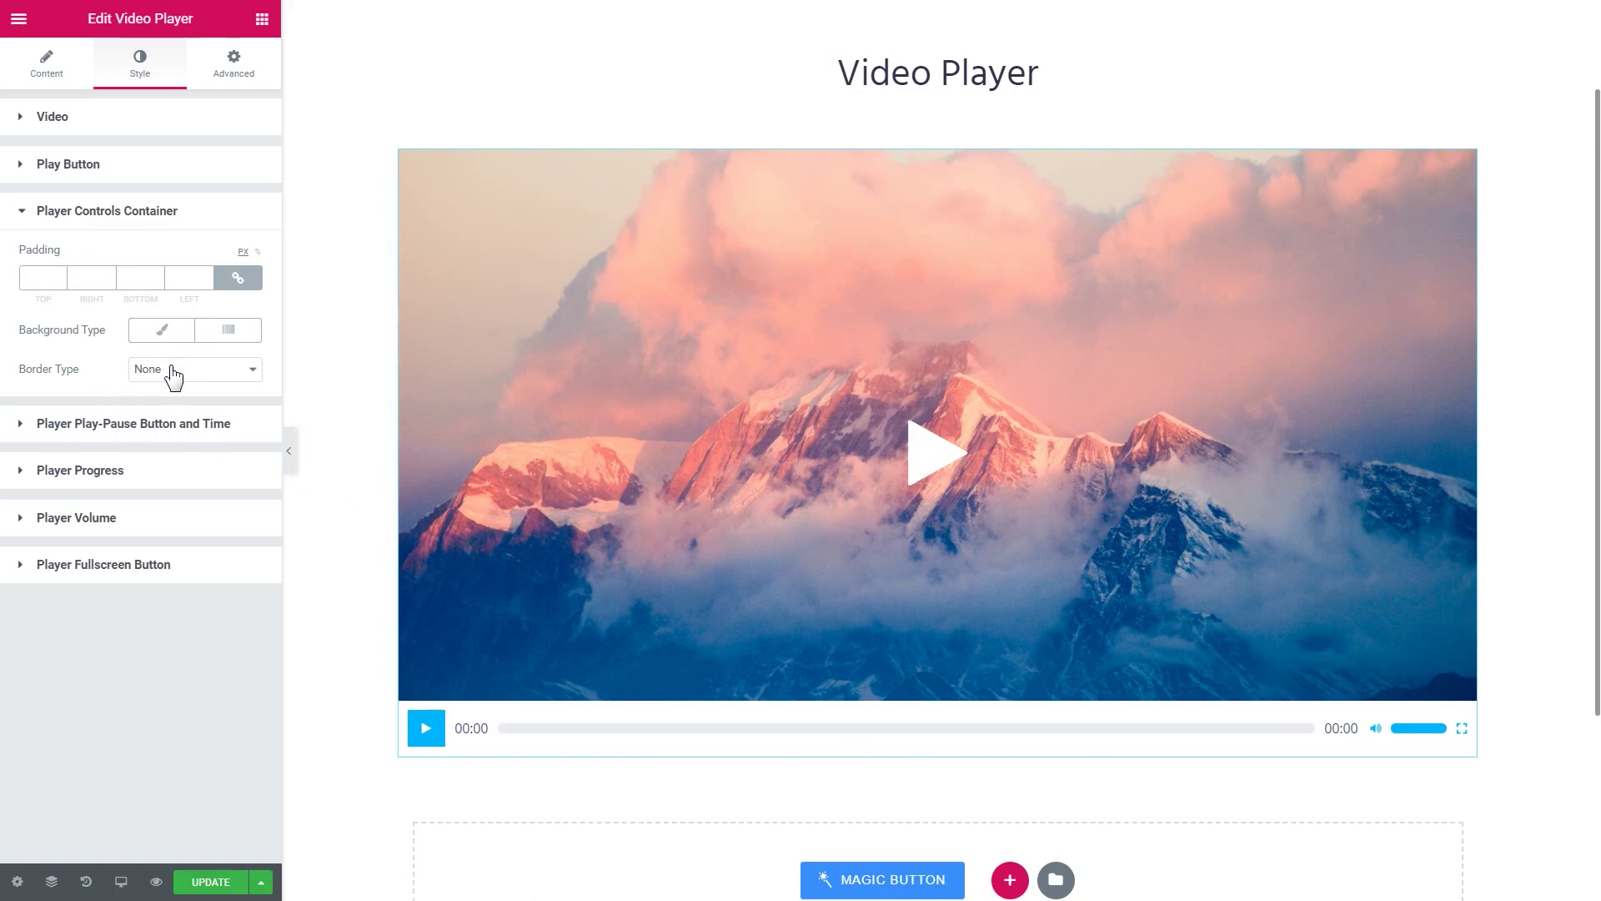
click(155, 339)
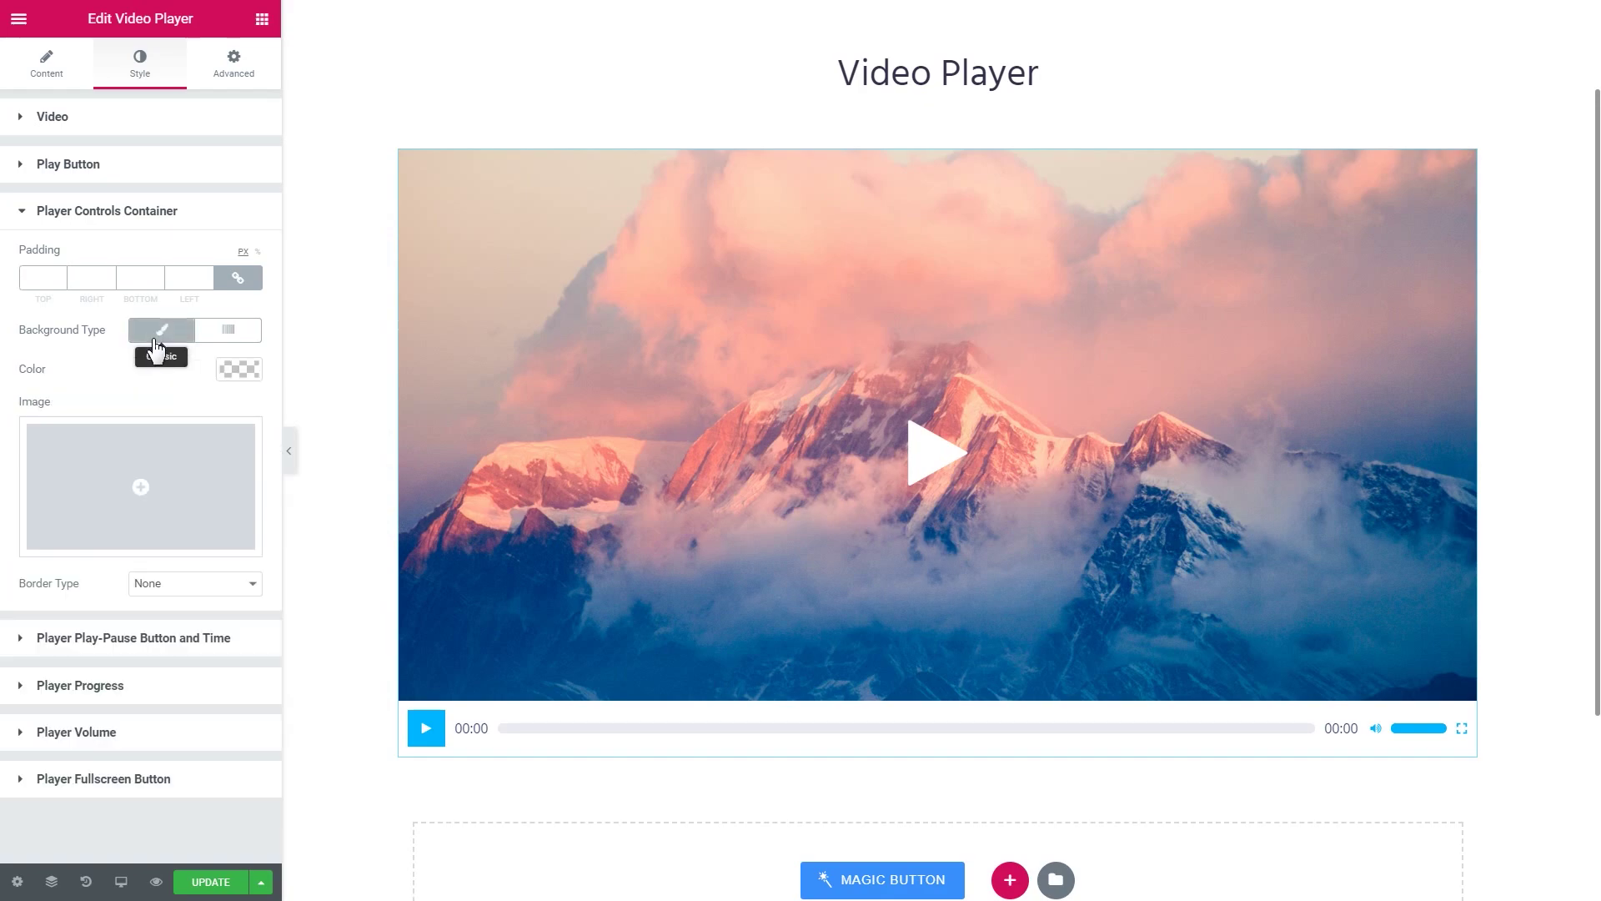
click(232, 381)
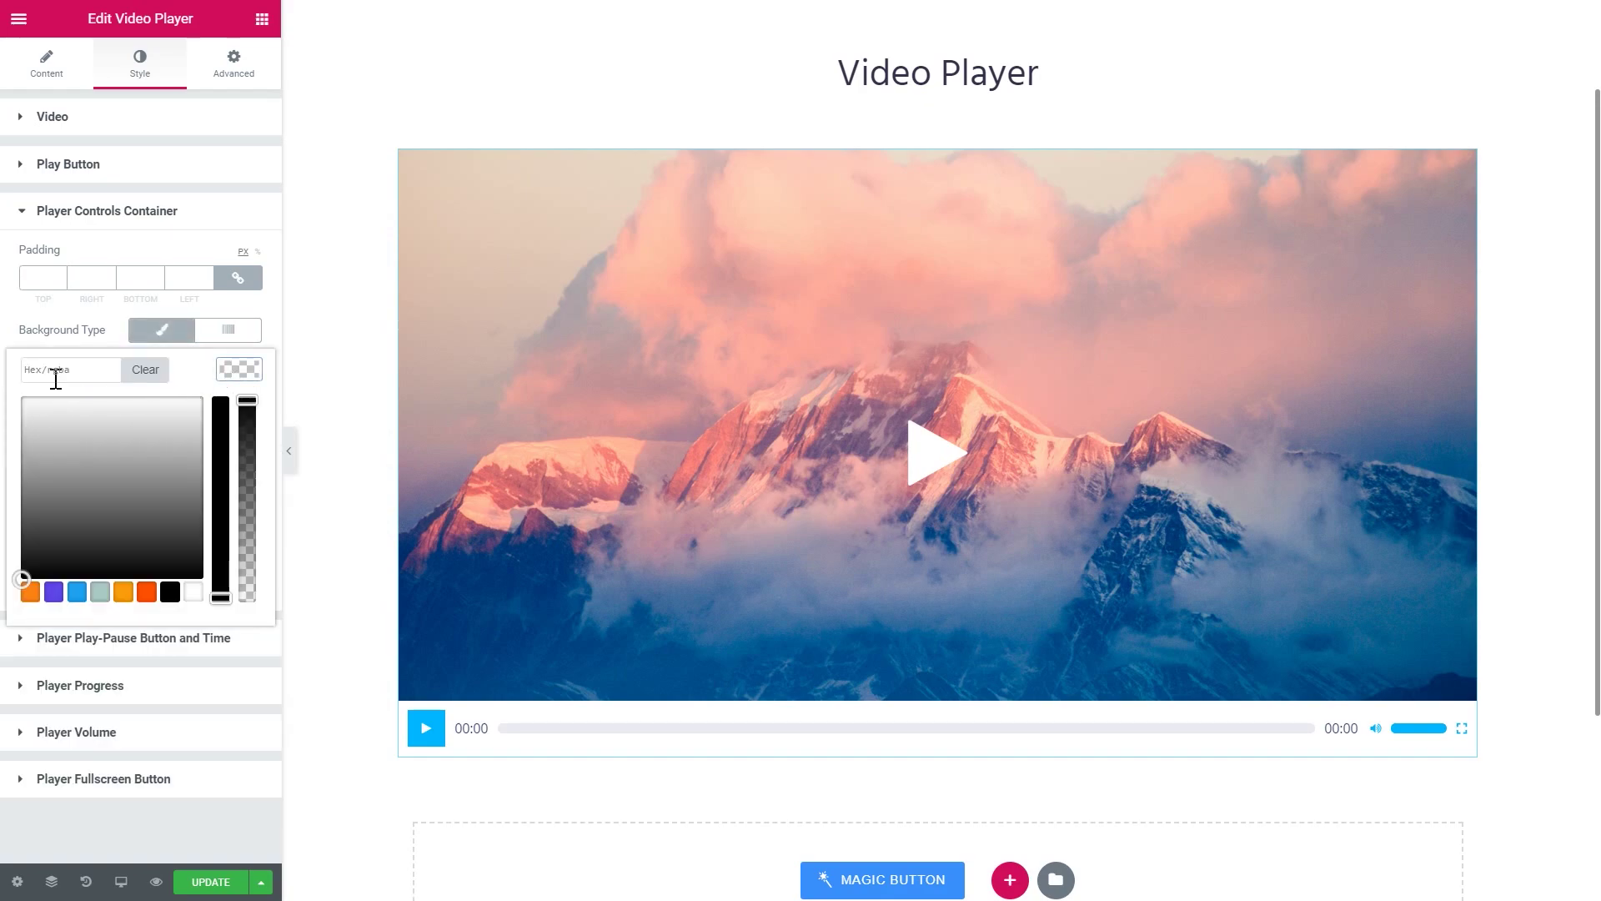
text(#eec643)
click(236, 370)
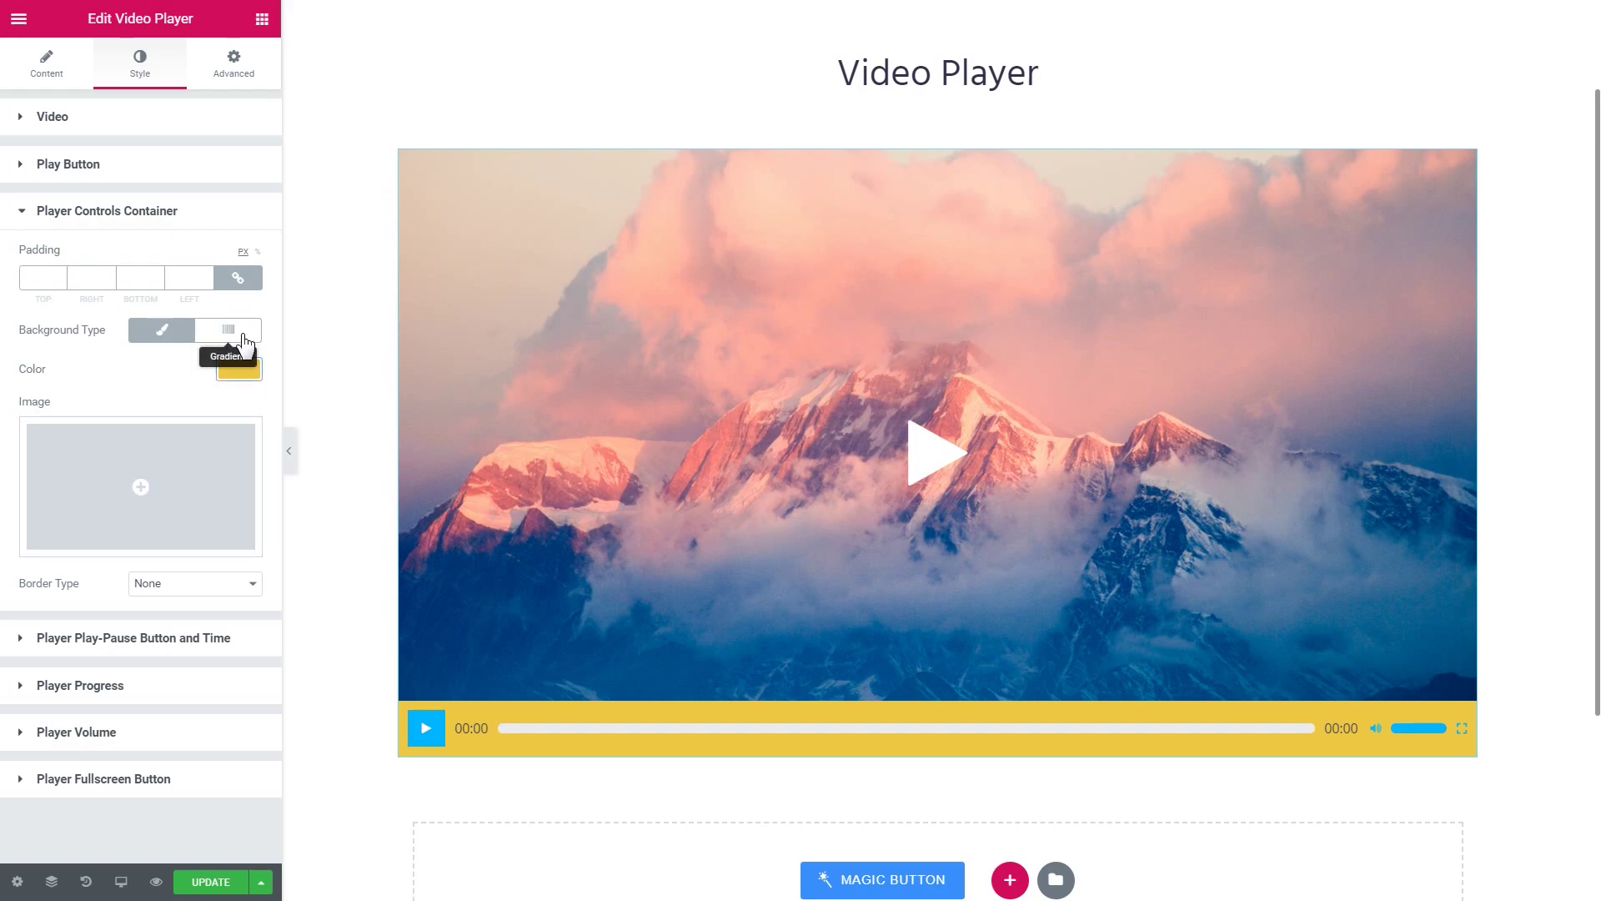
mouse_move(416, 711)
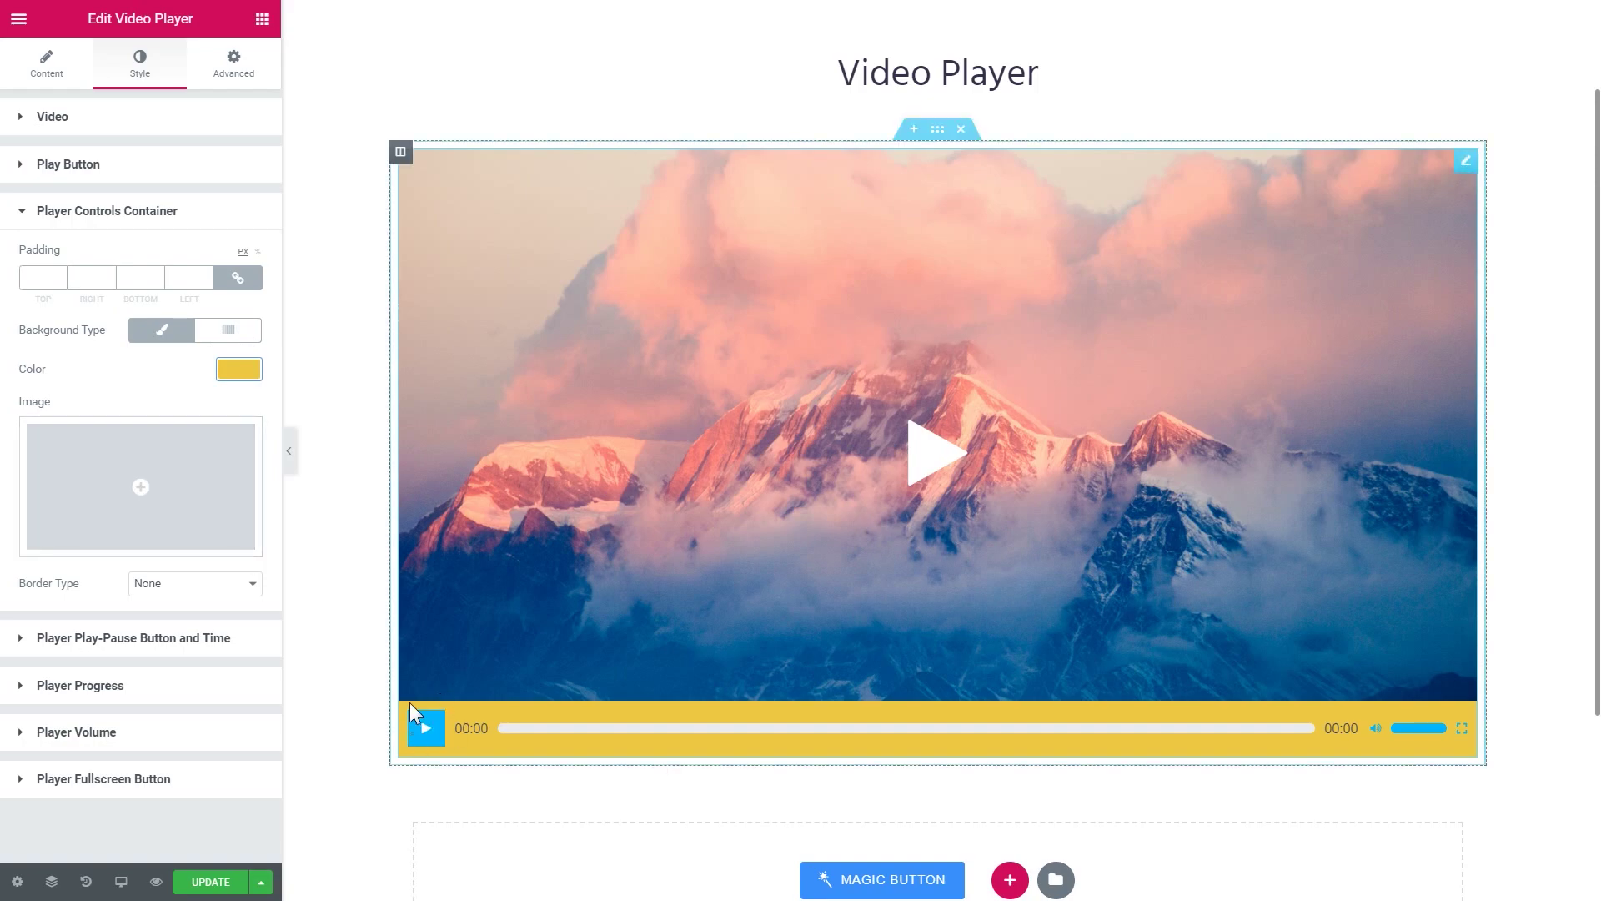
click(67, 215)
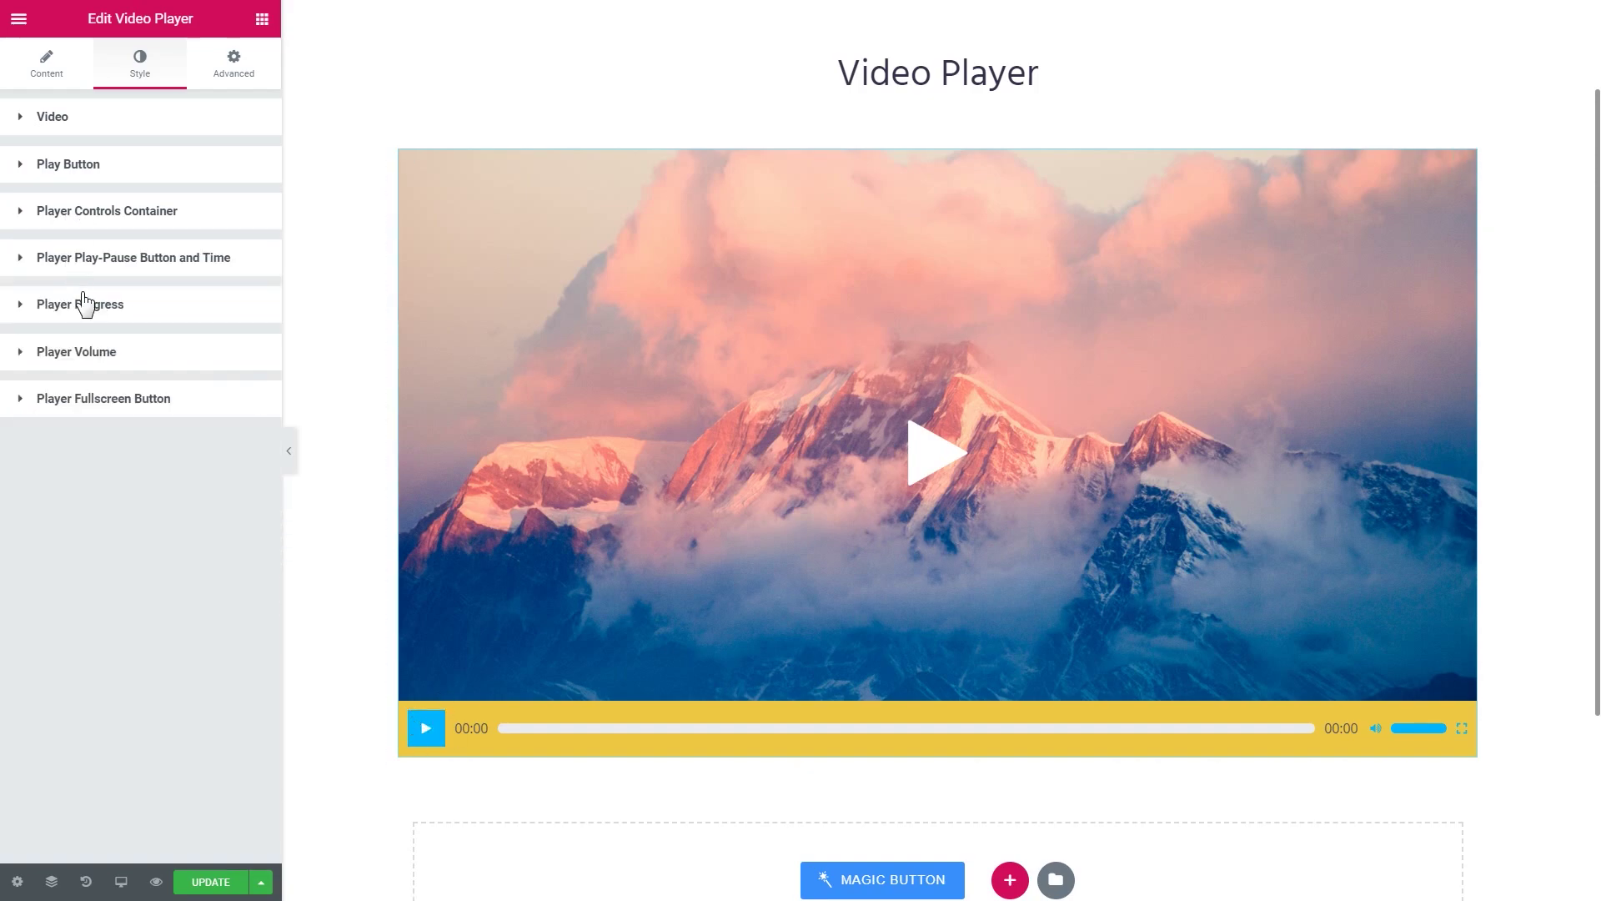
Set the Player Play-Pause Button and Time background colour to black.
click(98, 266)
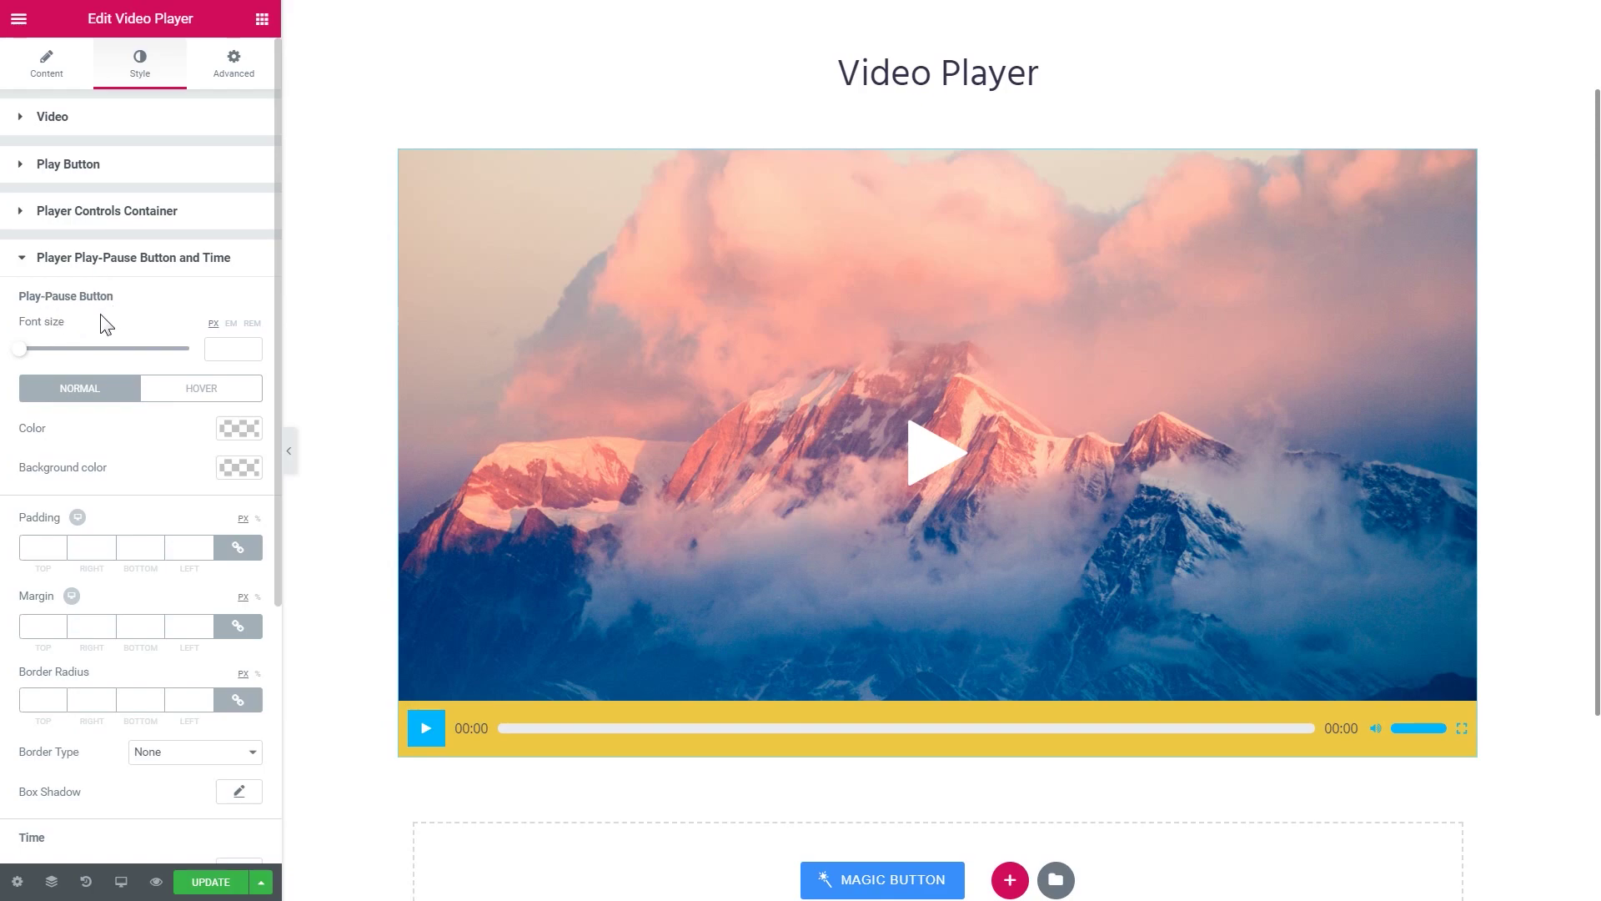
scroll(55, 361, down, 2)
scroll(104, 332, up, 2)
click(238, 466)
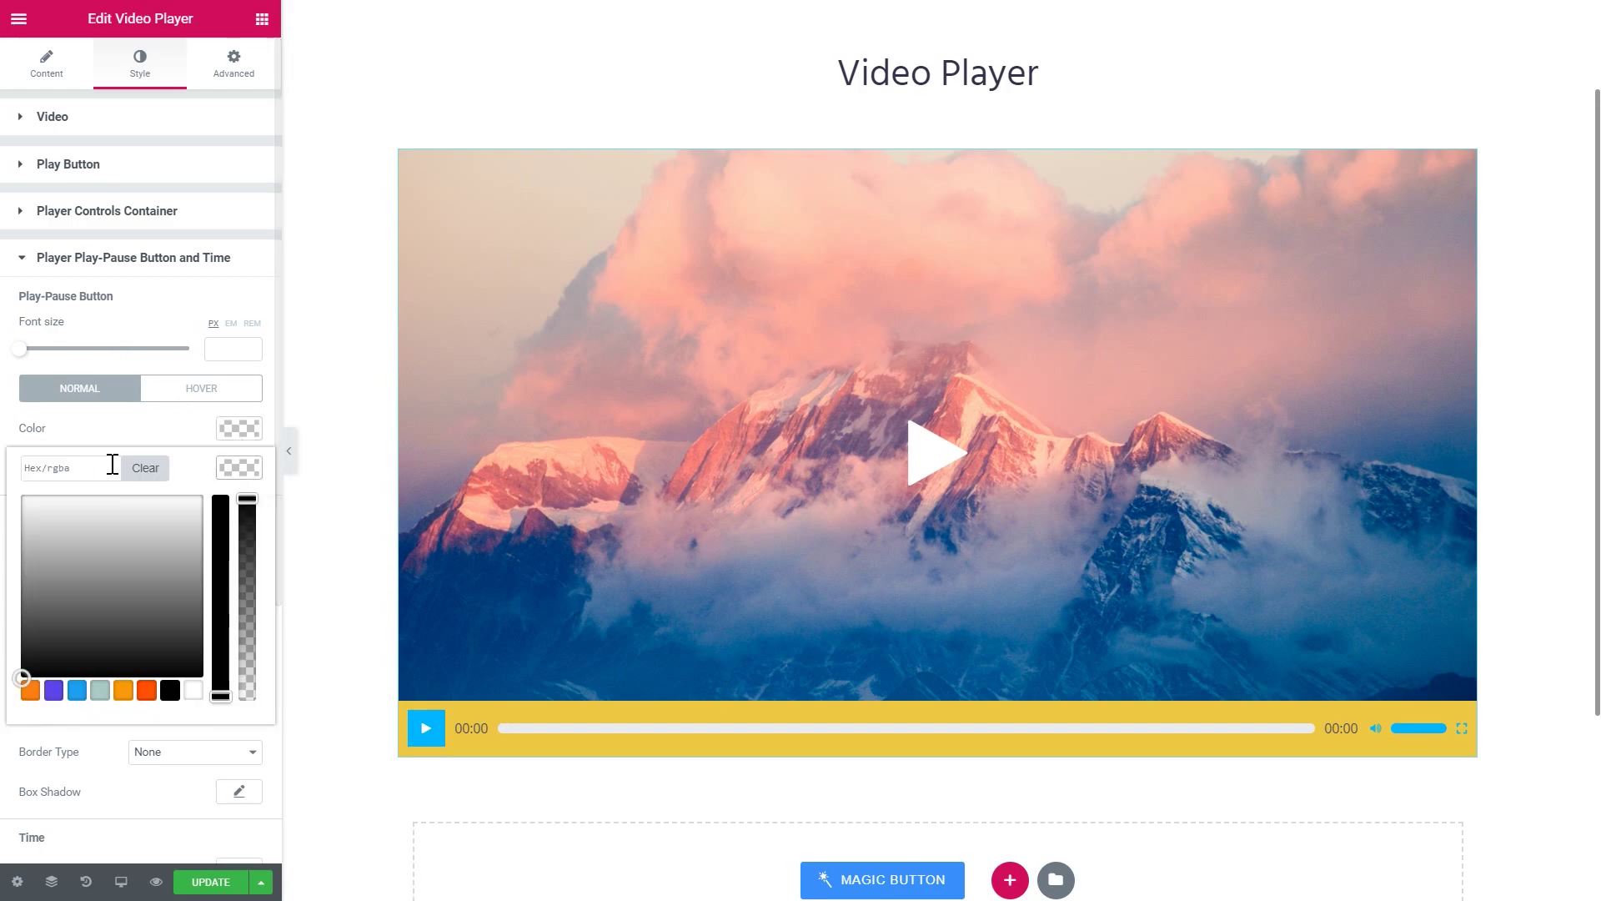
text(141414)
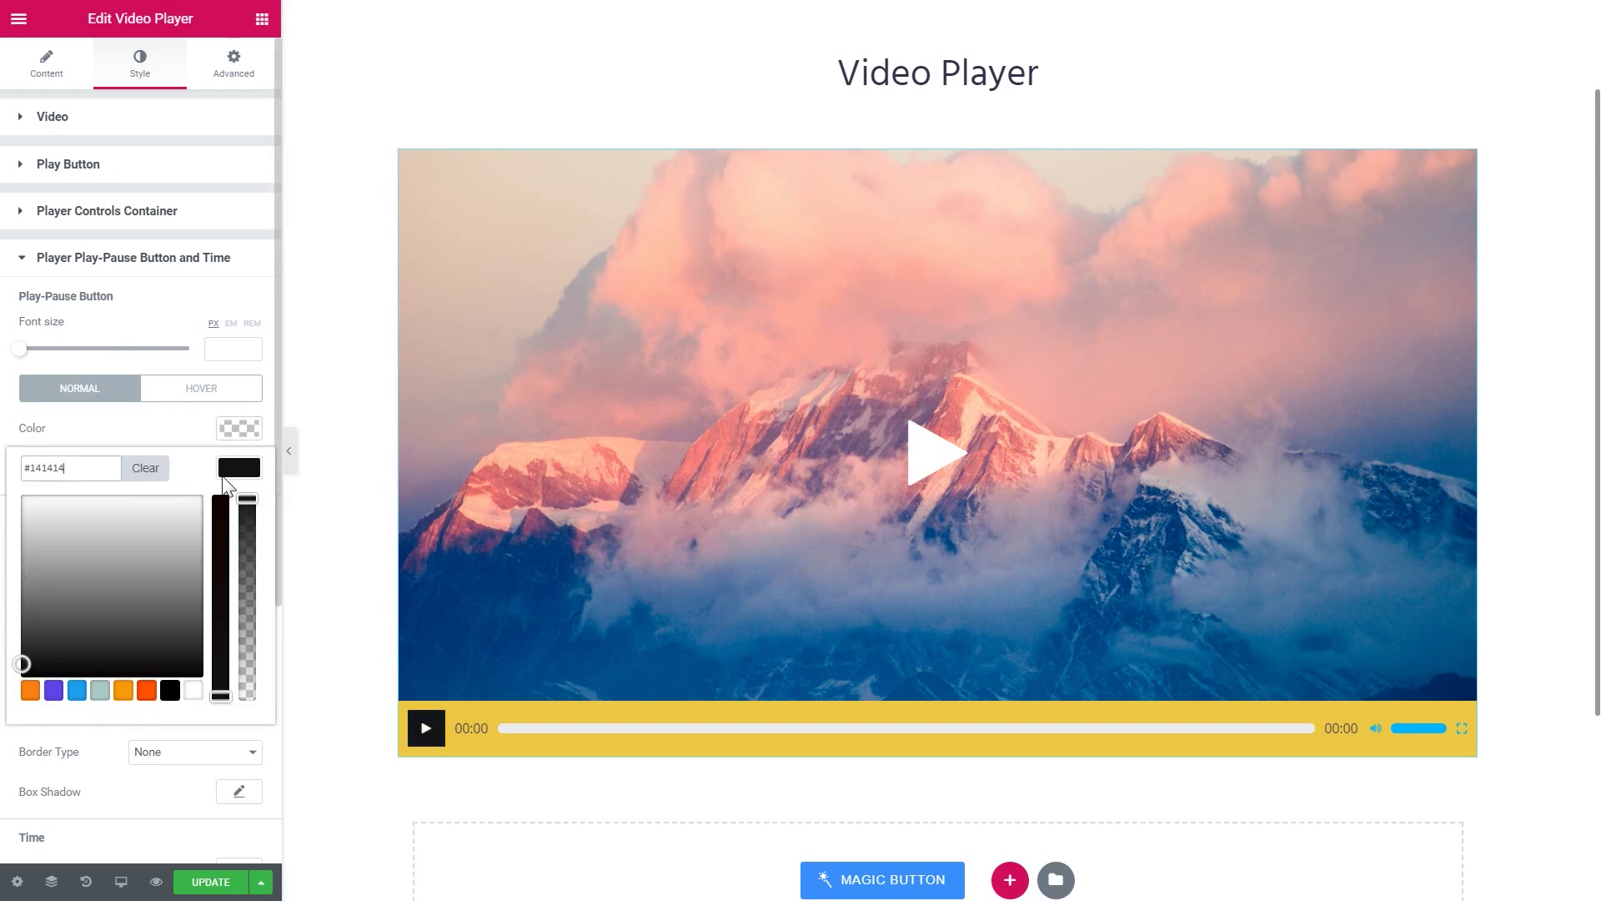
click(235, 472)
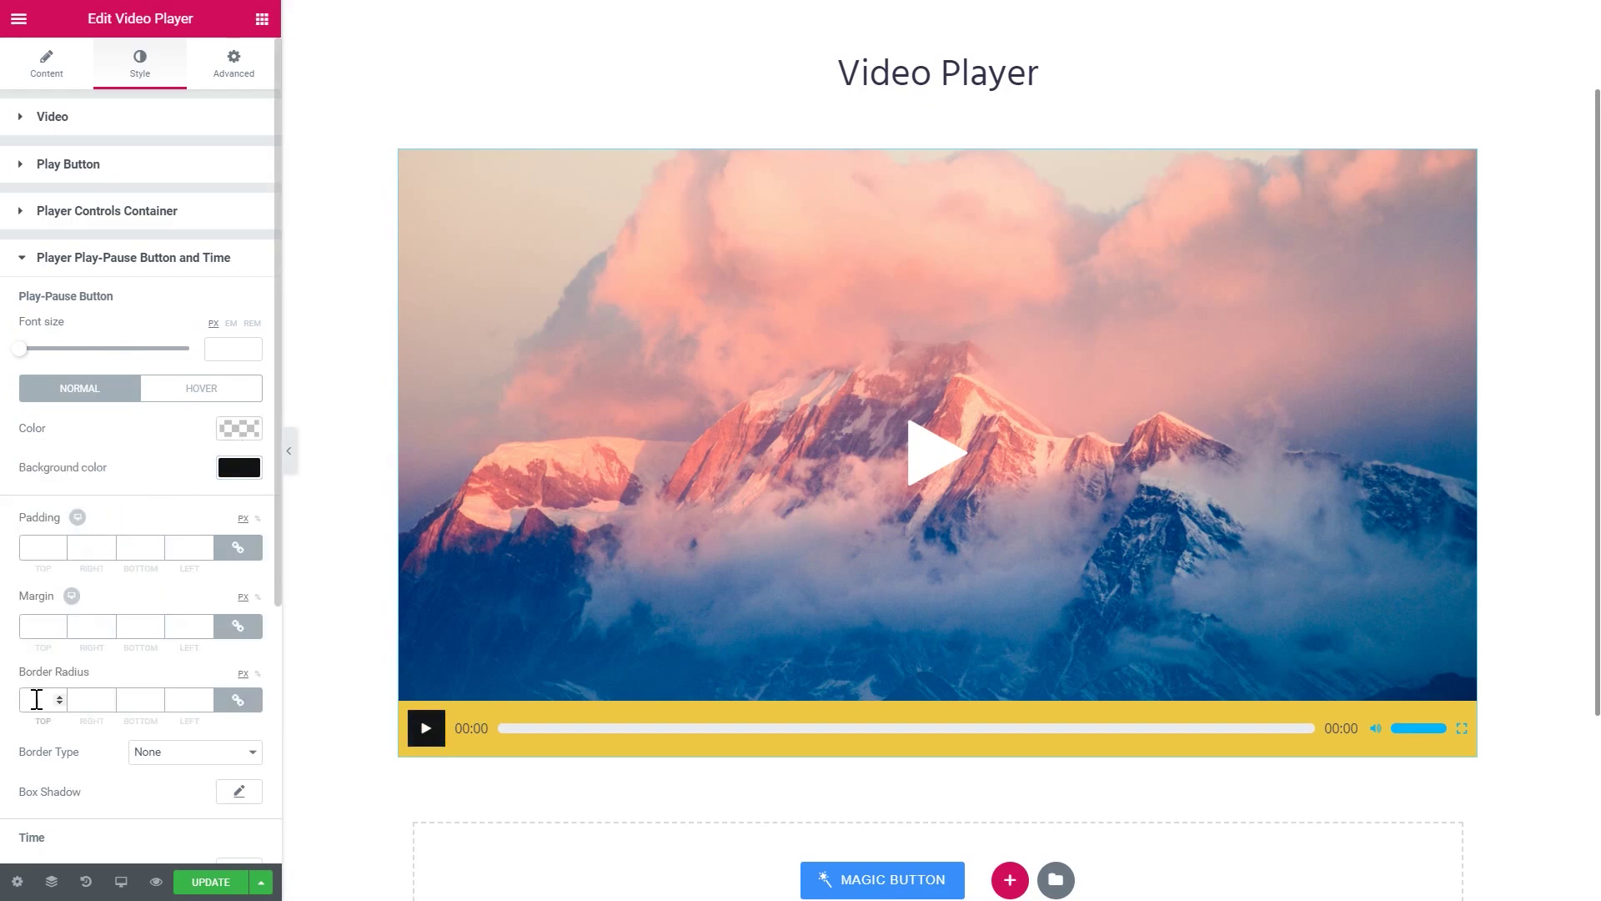
text(50)
scroll(50, 695, down, 2)
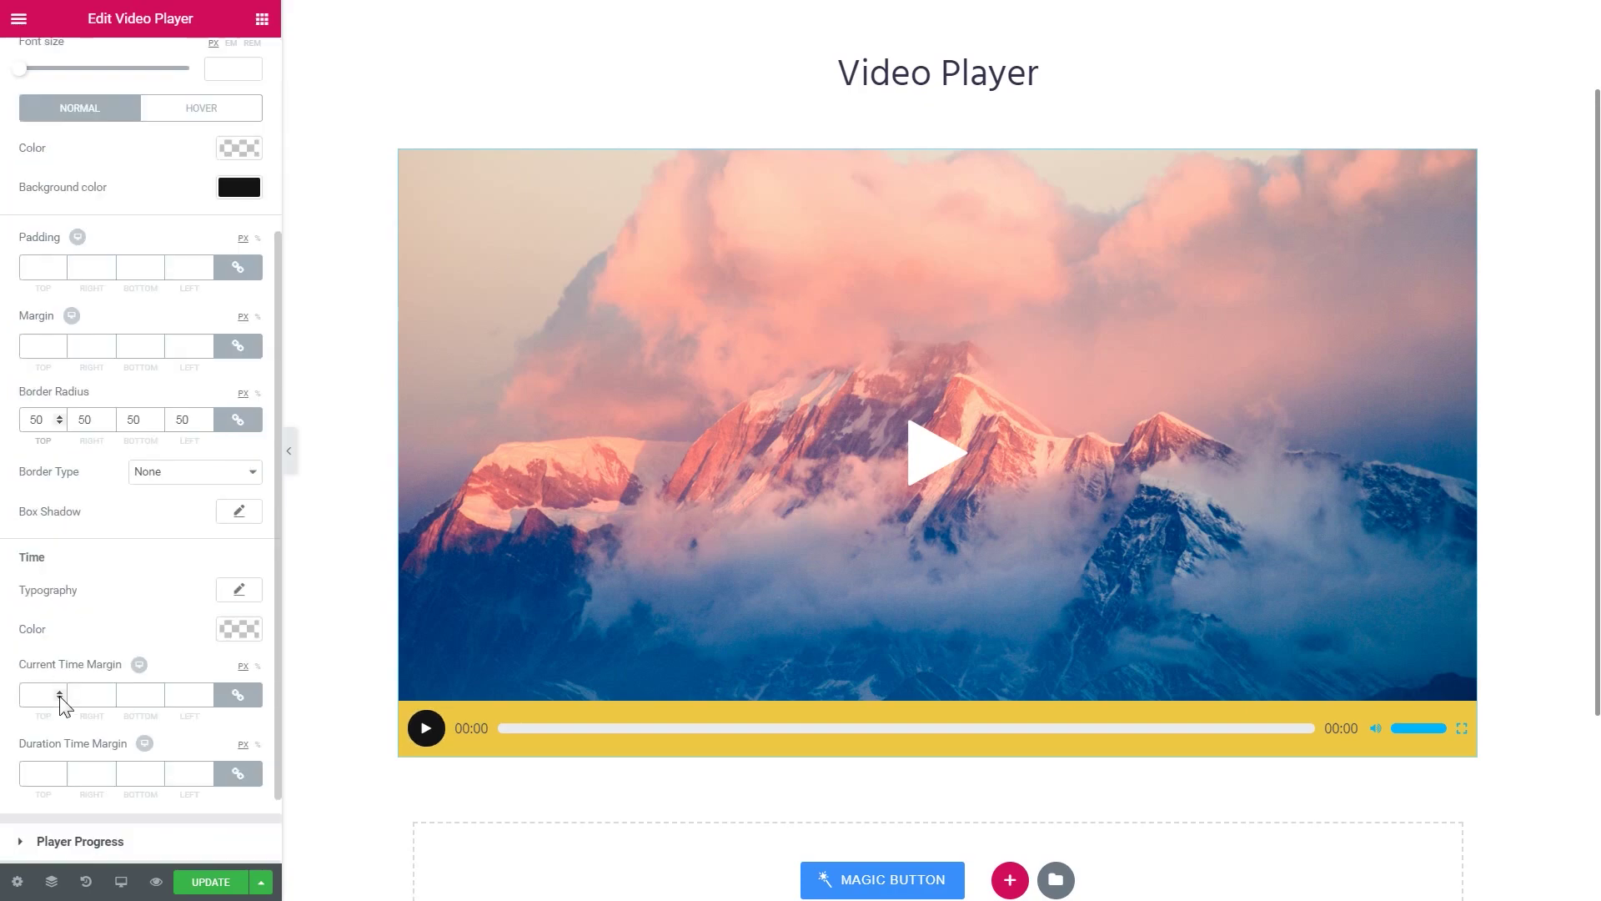
scroll(110, 700, down, 1)
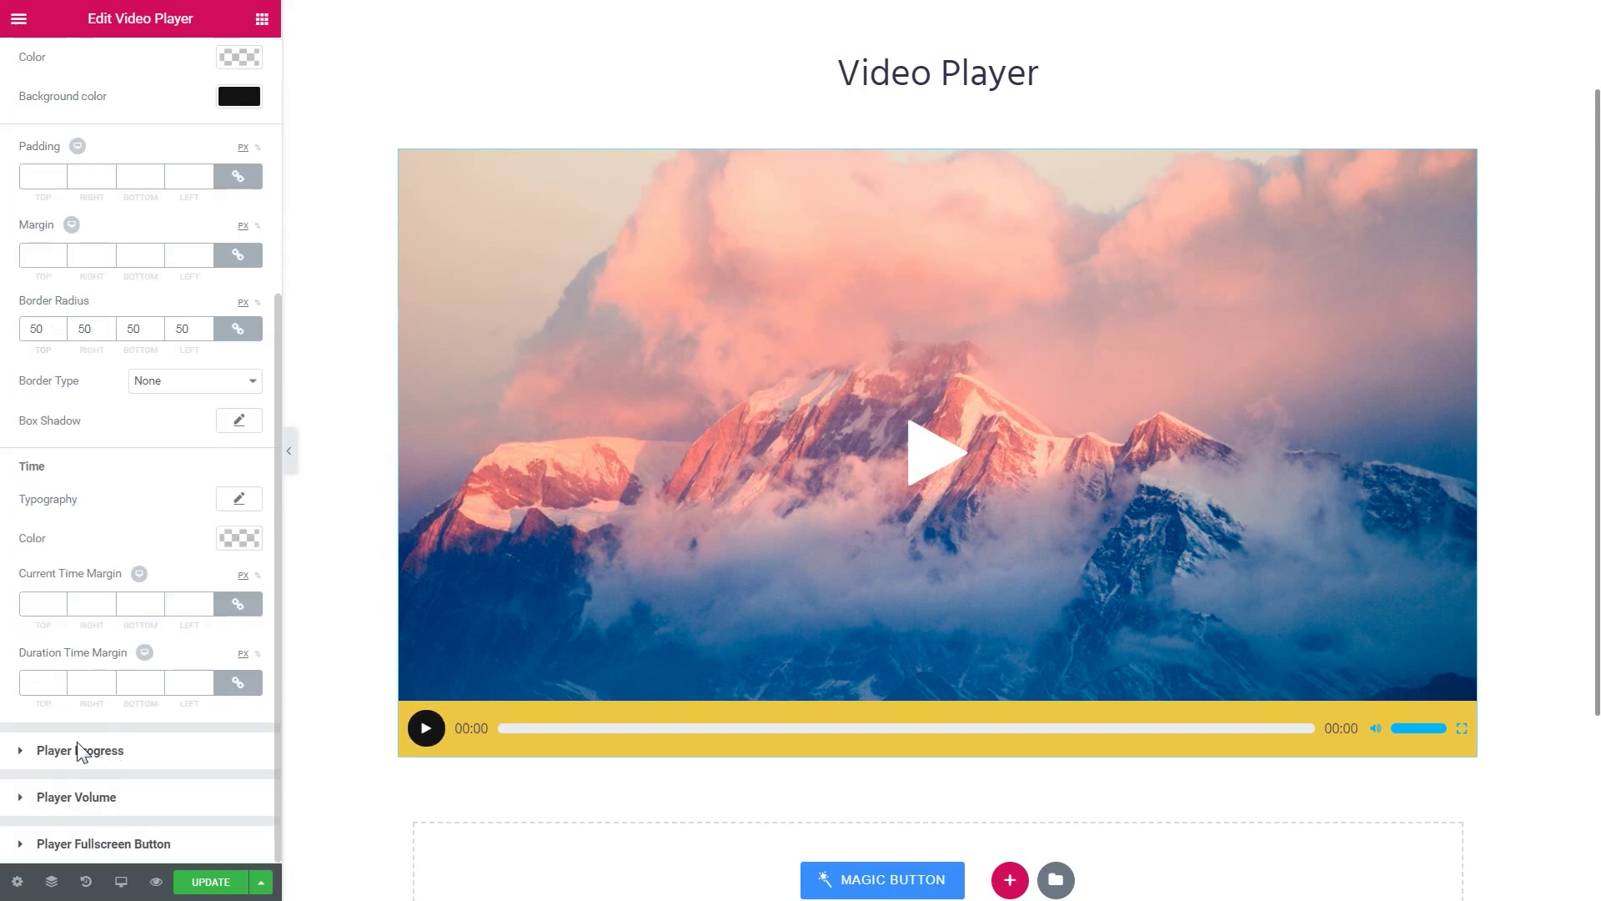
Preview the video playing and set the Total Progress Bar Height to 1.
click(79, 750)
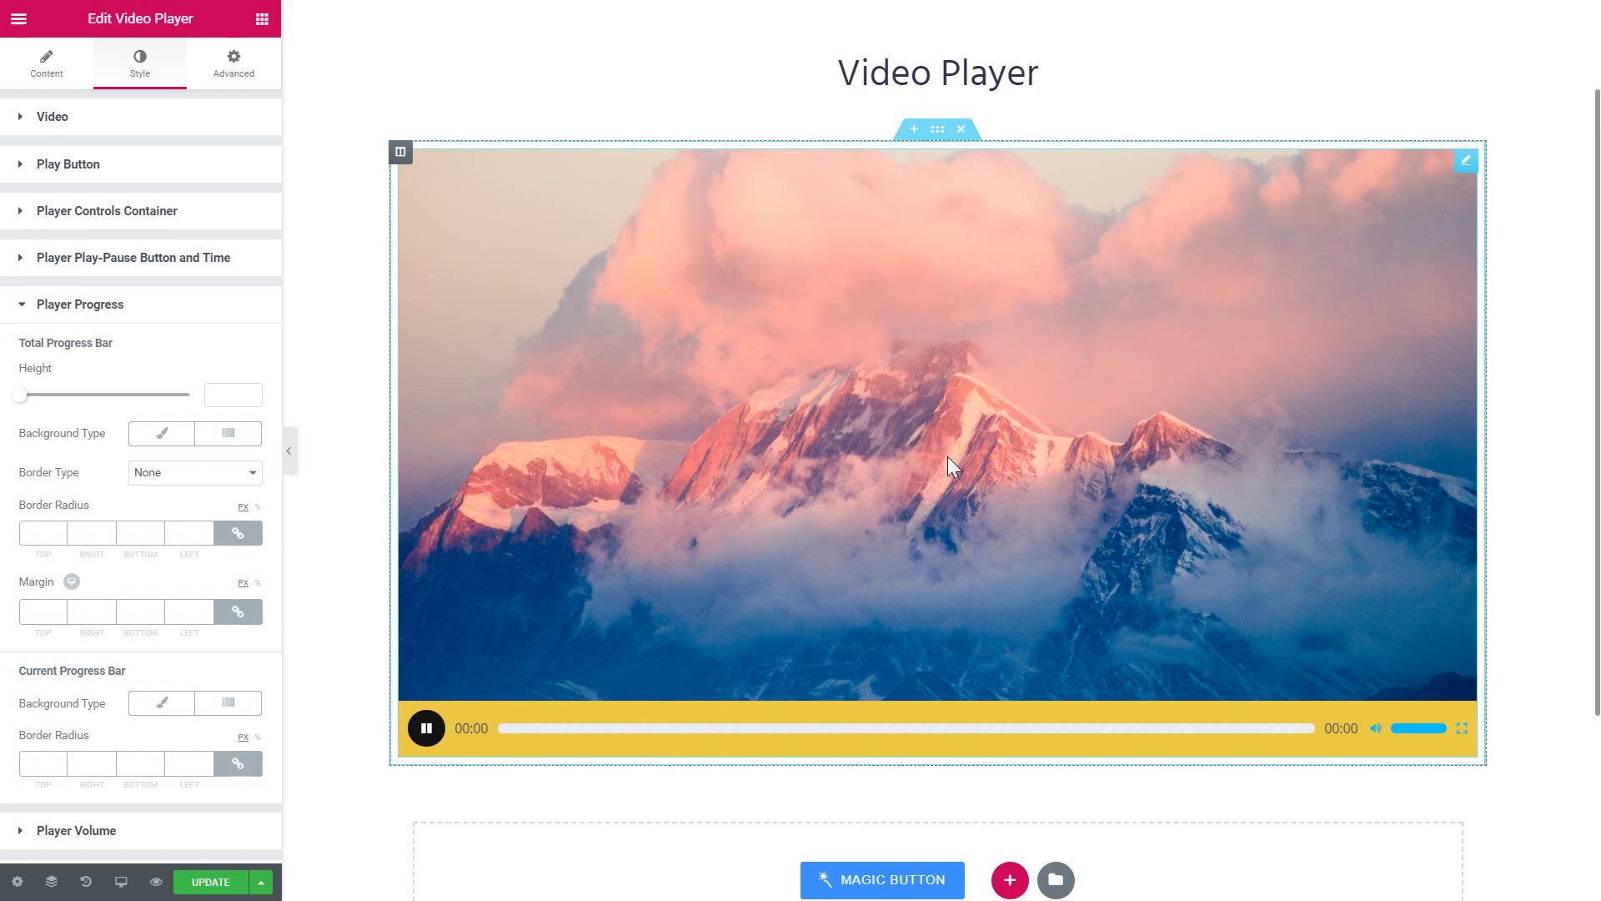
click(426, 726)
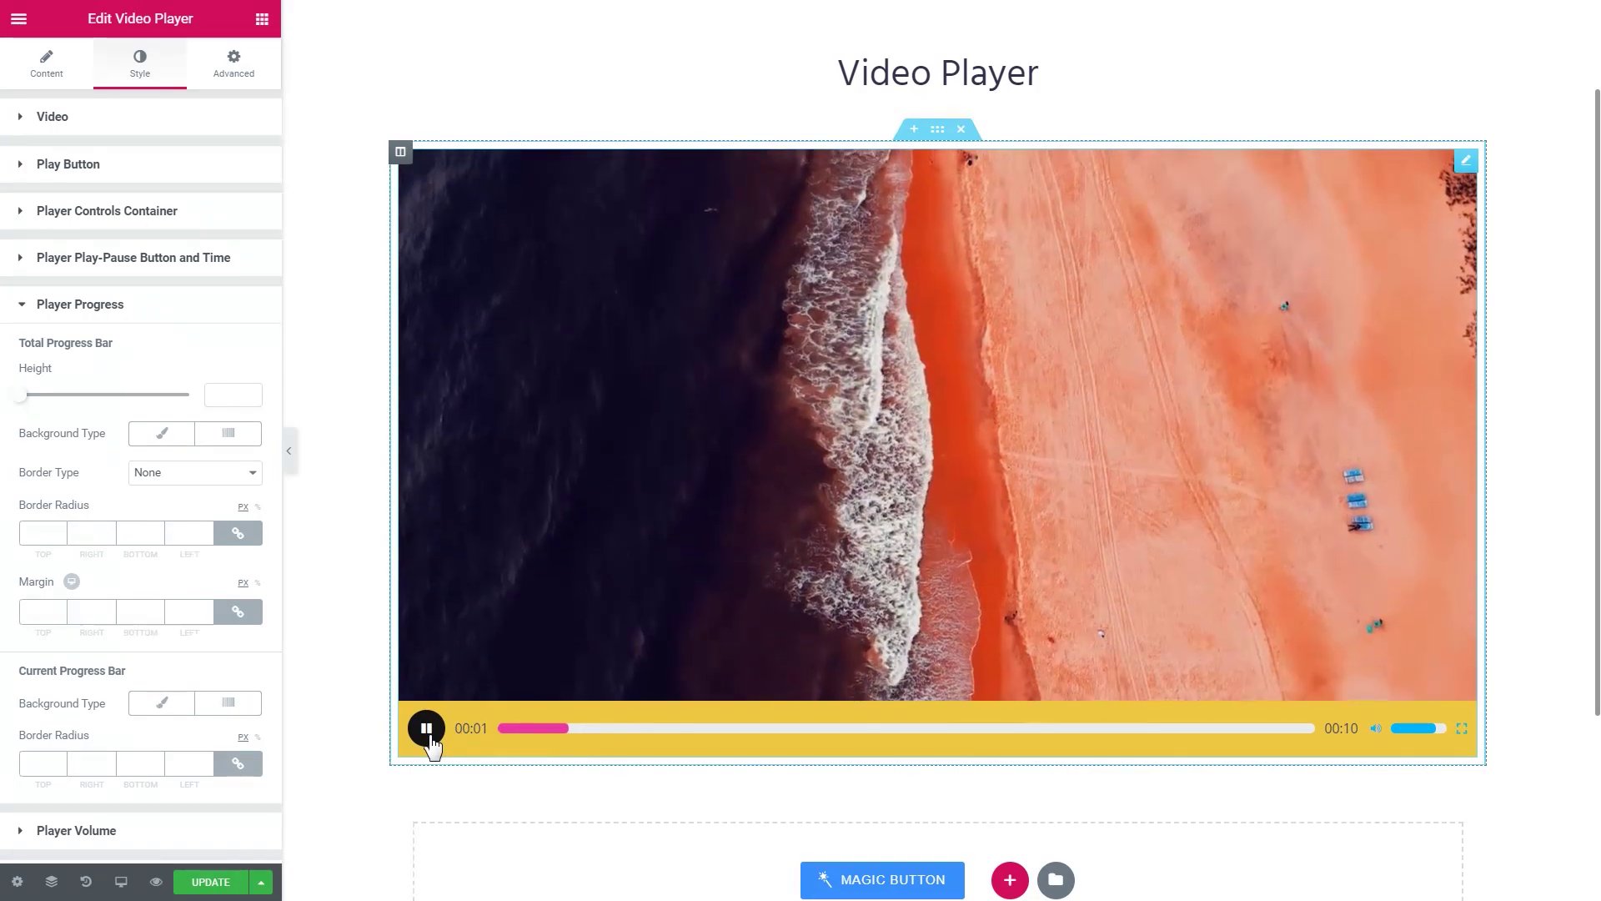
click(422, 725)
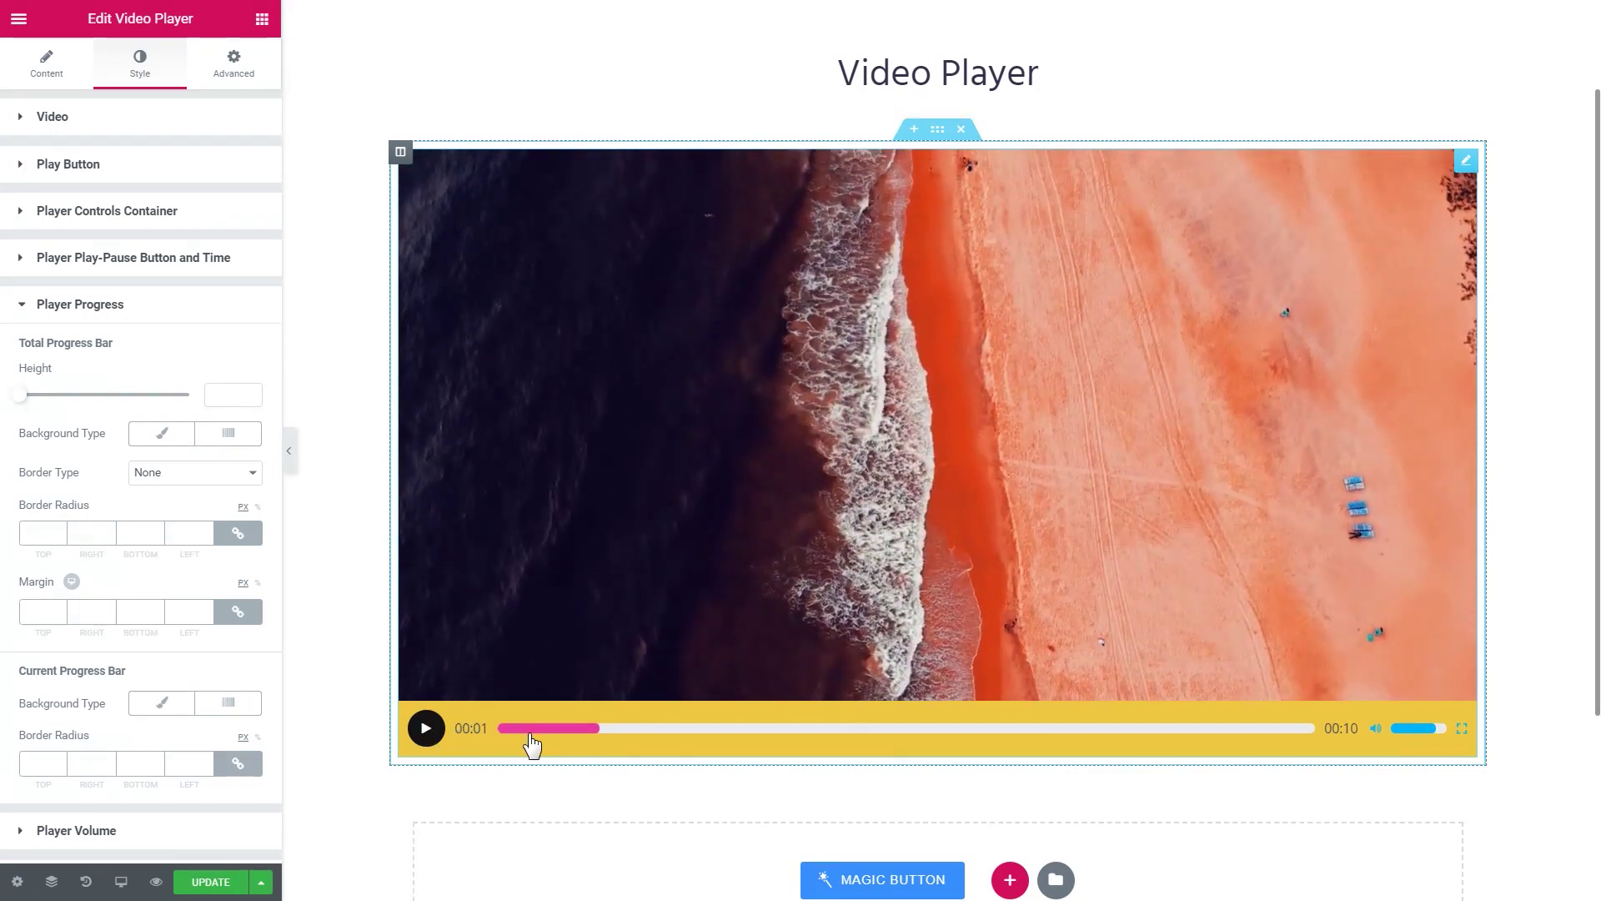
scroll(78, 408, down, 1)
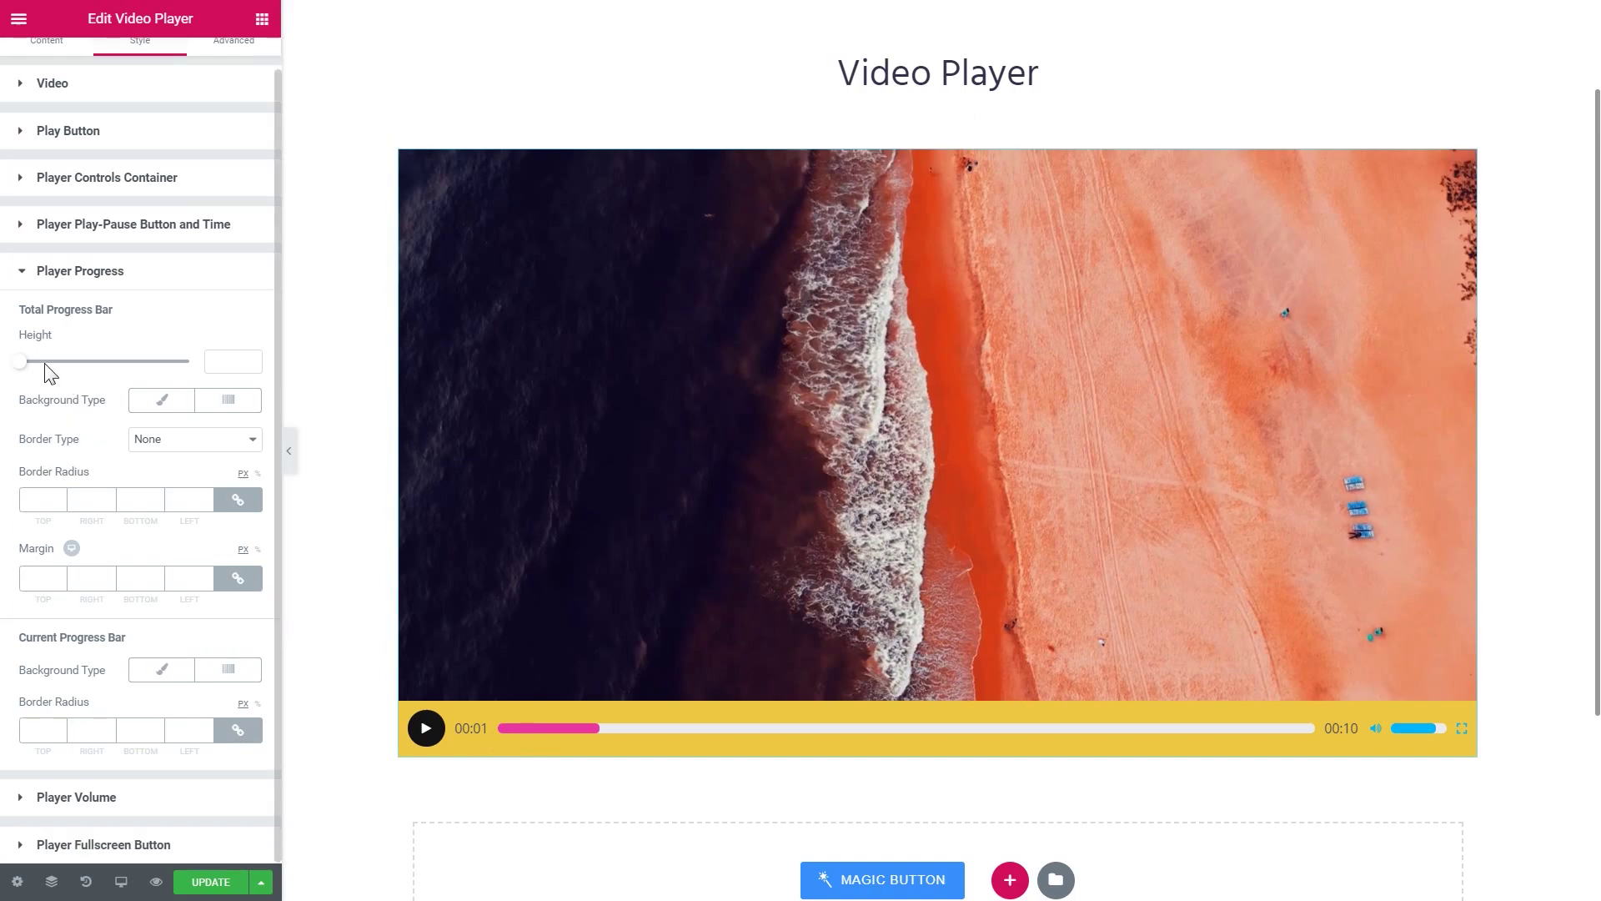
drag(23, 371, 23, 371)
Fill the Current Progress Bar with a Classic 141414 background.
click(156, 677)
click(237, 705)
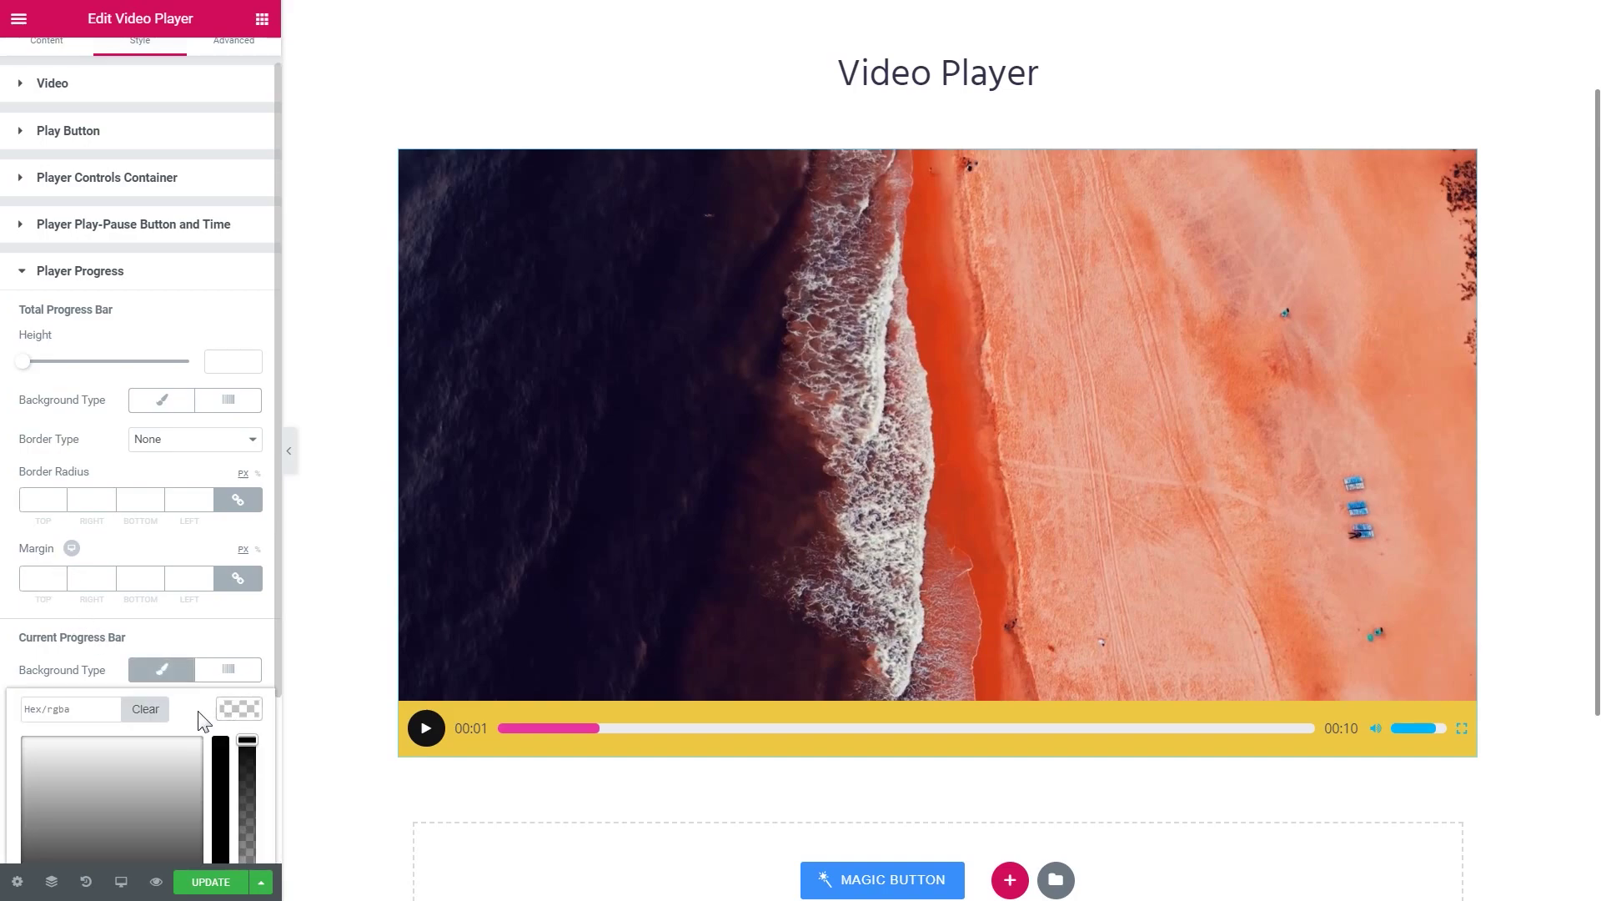
click(67, 707)
text(14141)
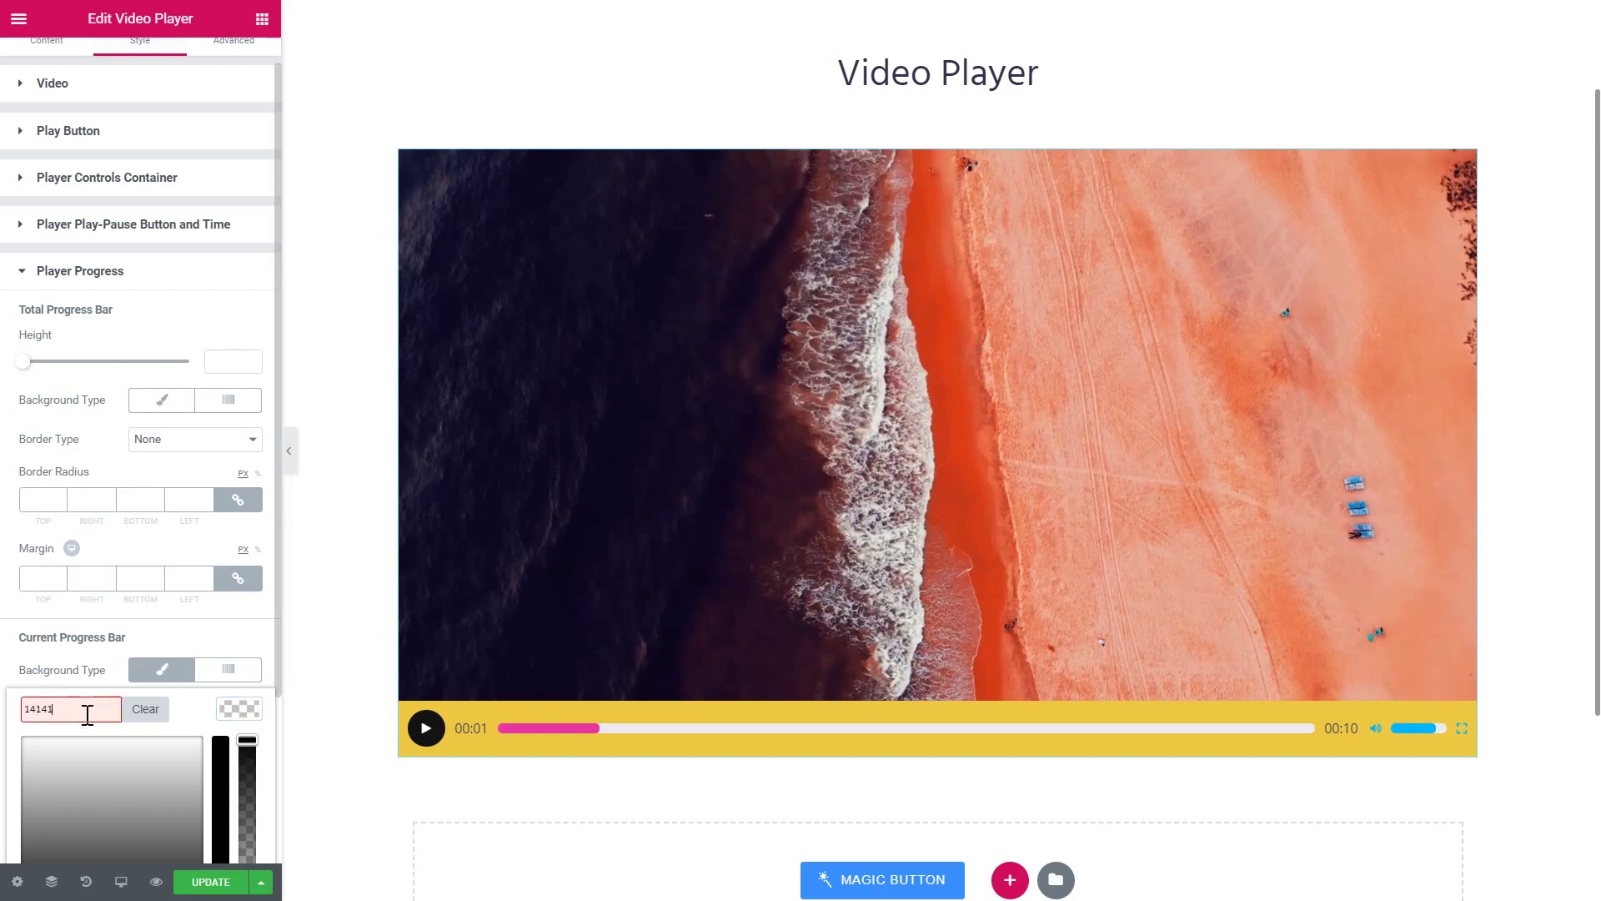
text(4)
click(191, 697)
scroll(188, 685, down, 3)
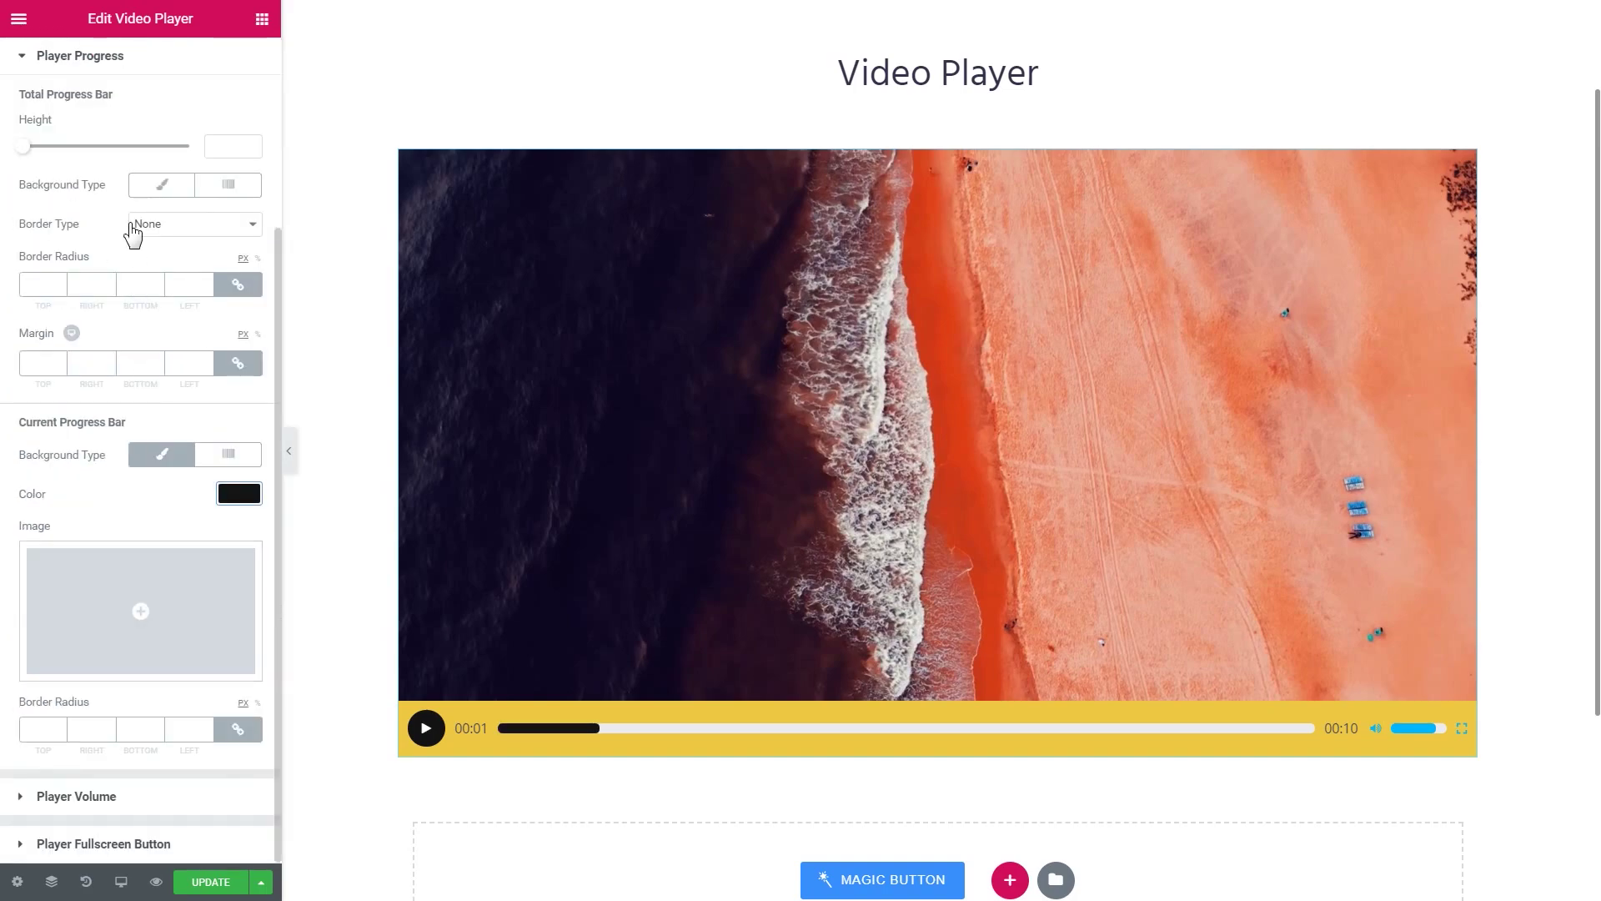
scroll(125, 251, up, 3)
click(78, 308)
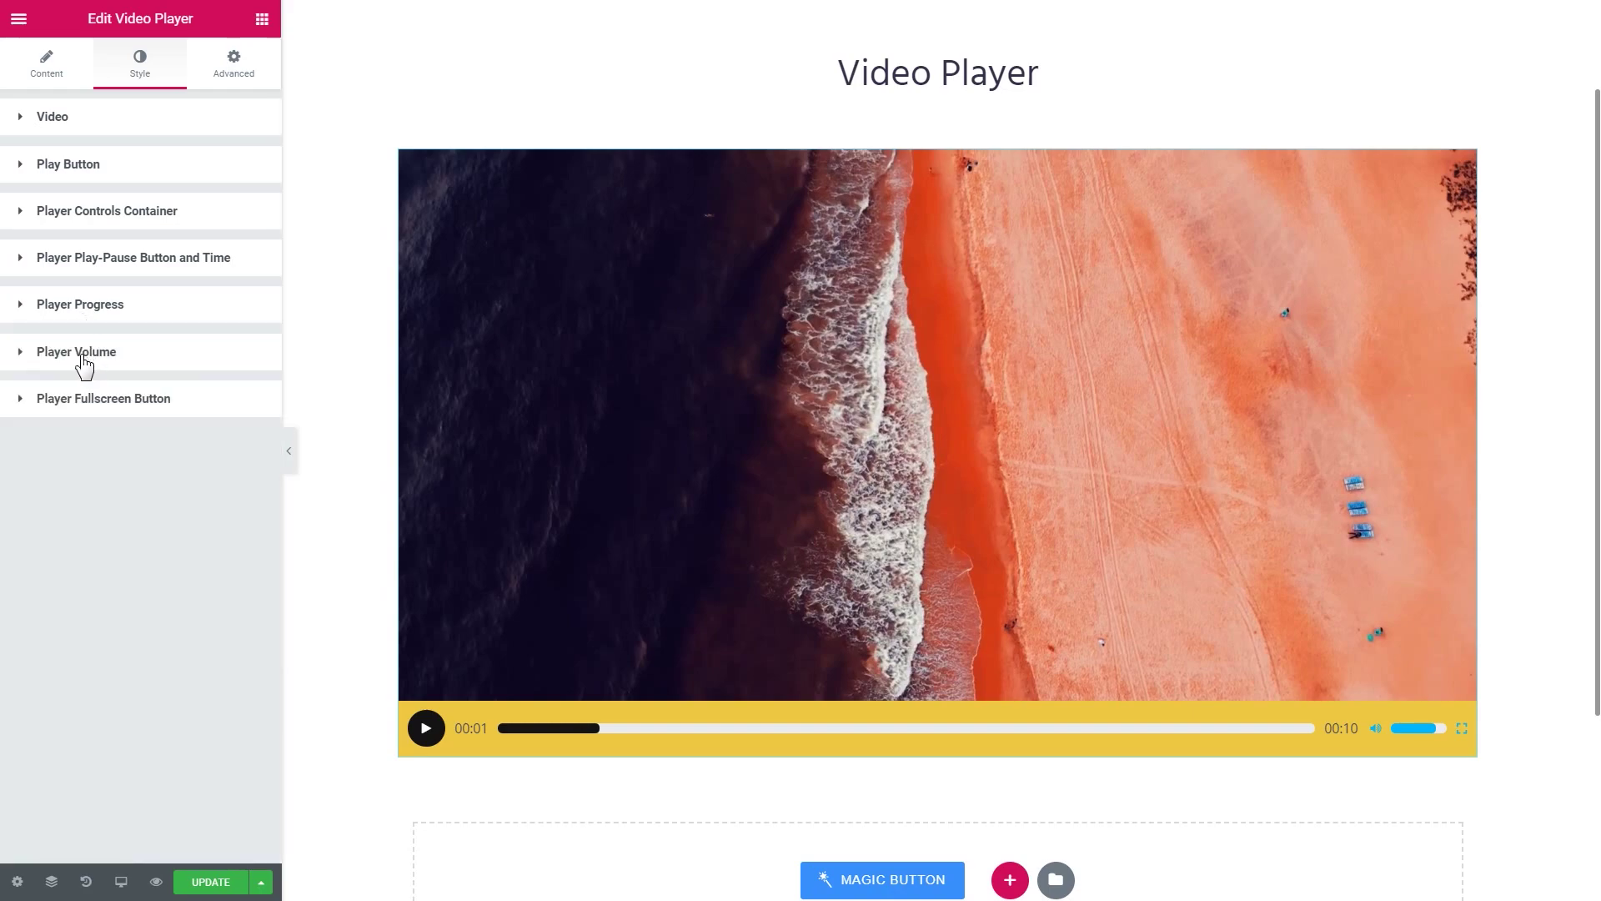
Set the Player Volume button colour to #141414.
click(132, 353)
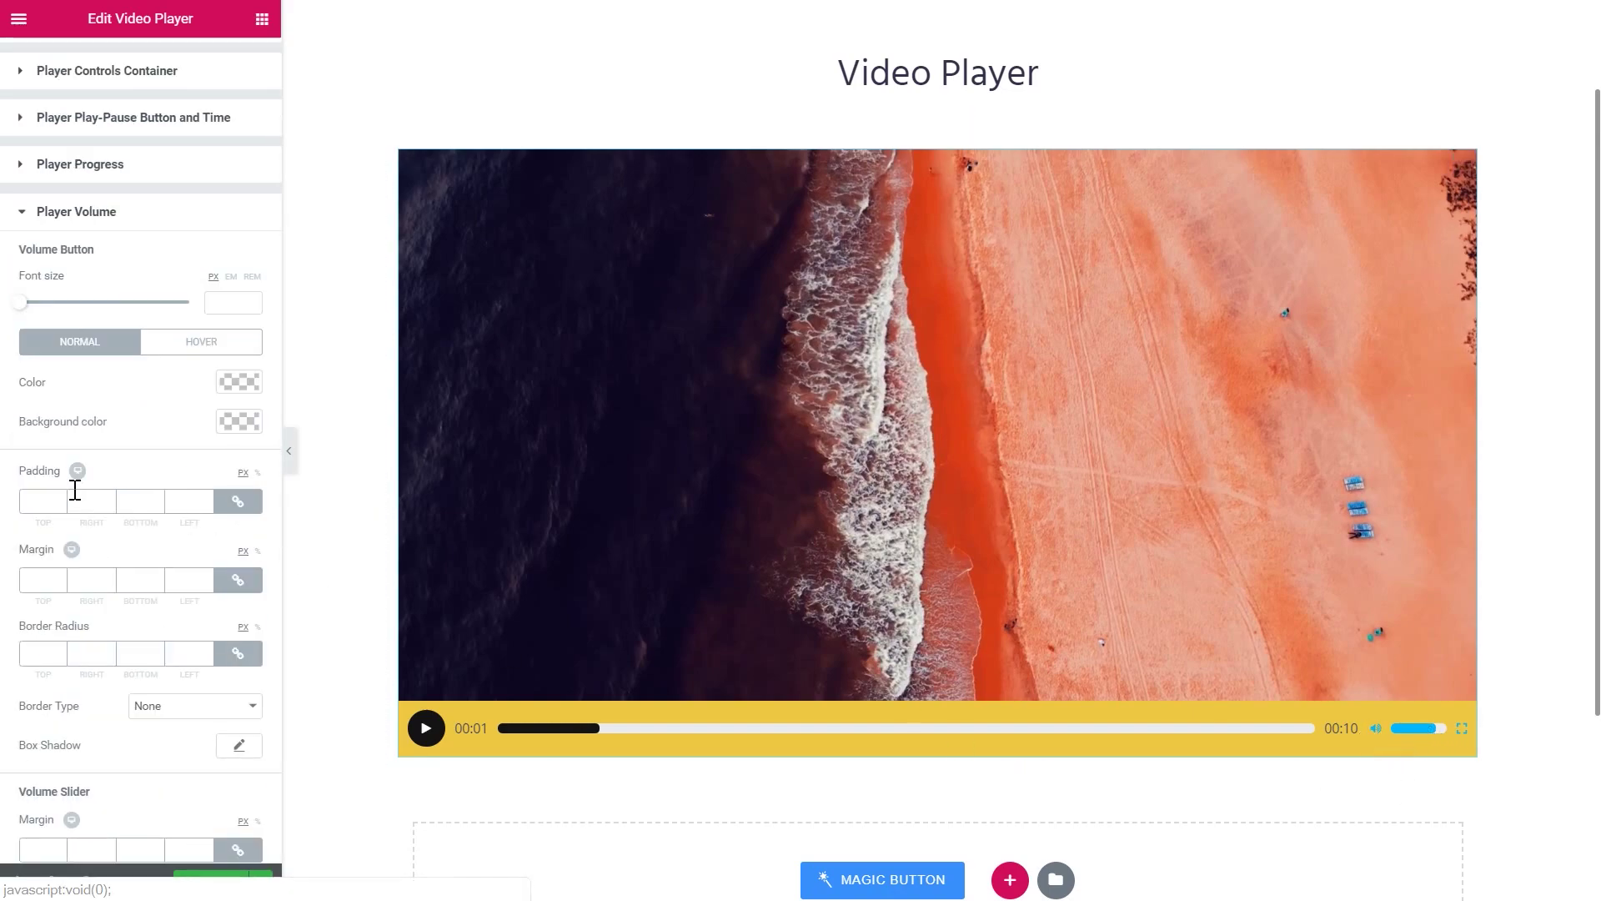
click(237, 383)
click(54, 383)
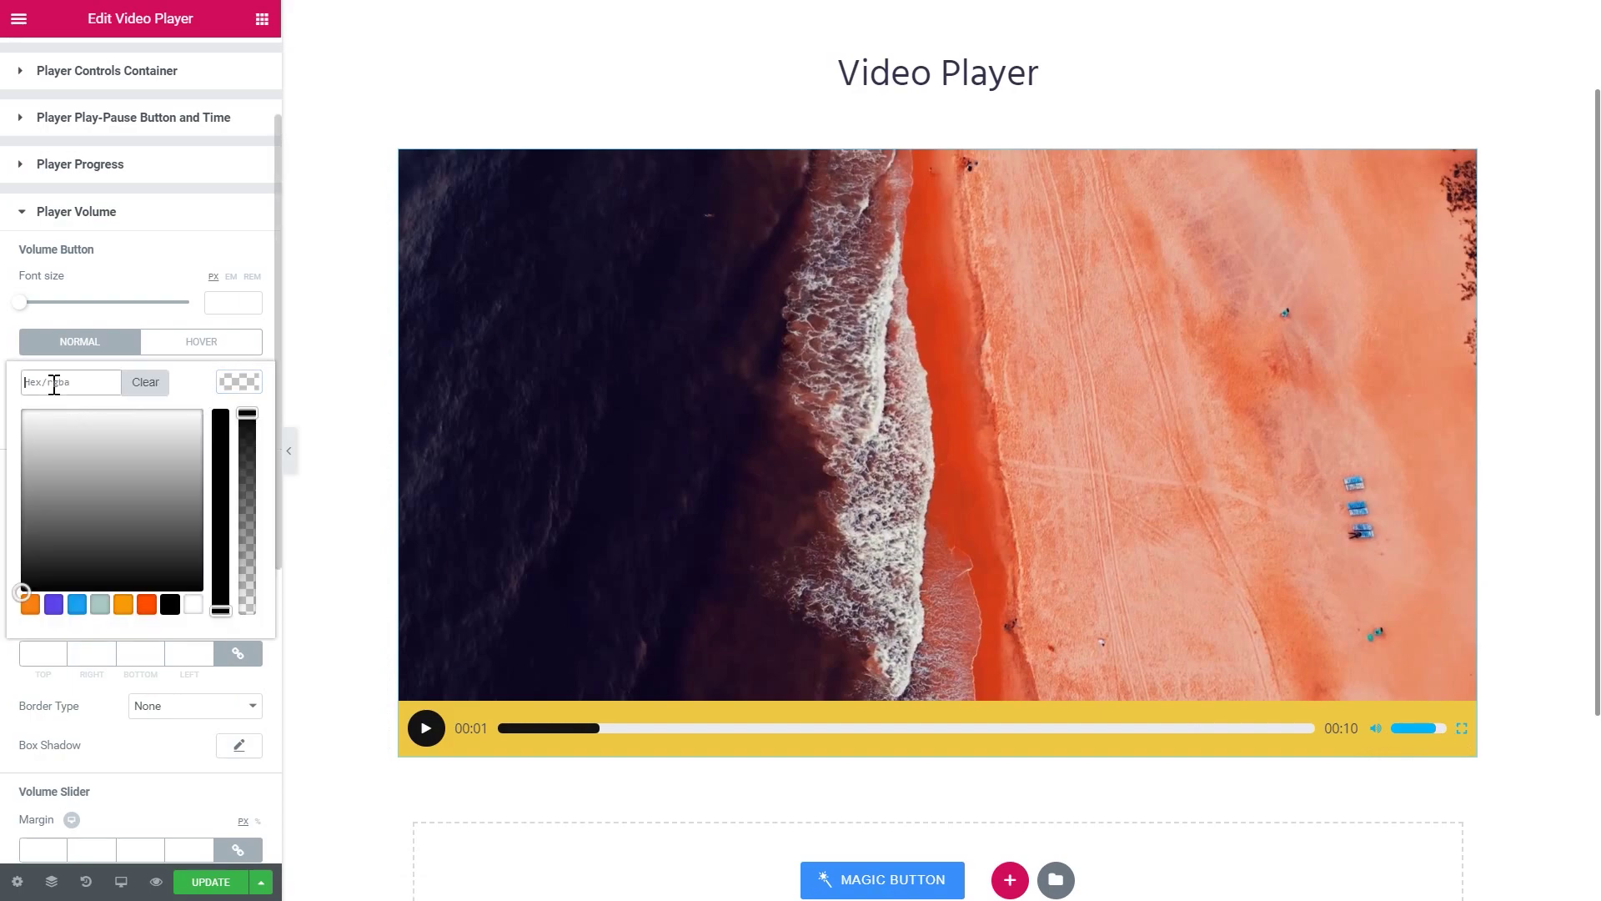
text(#141414)
click(236, 389)
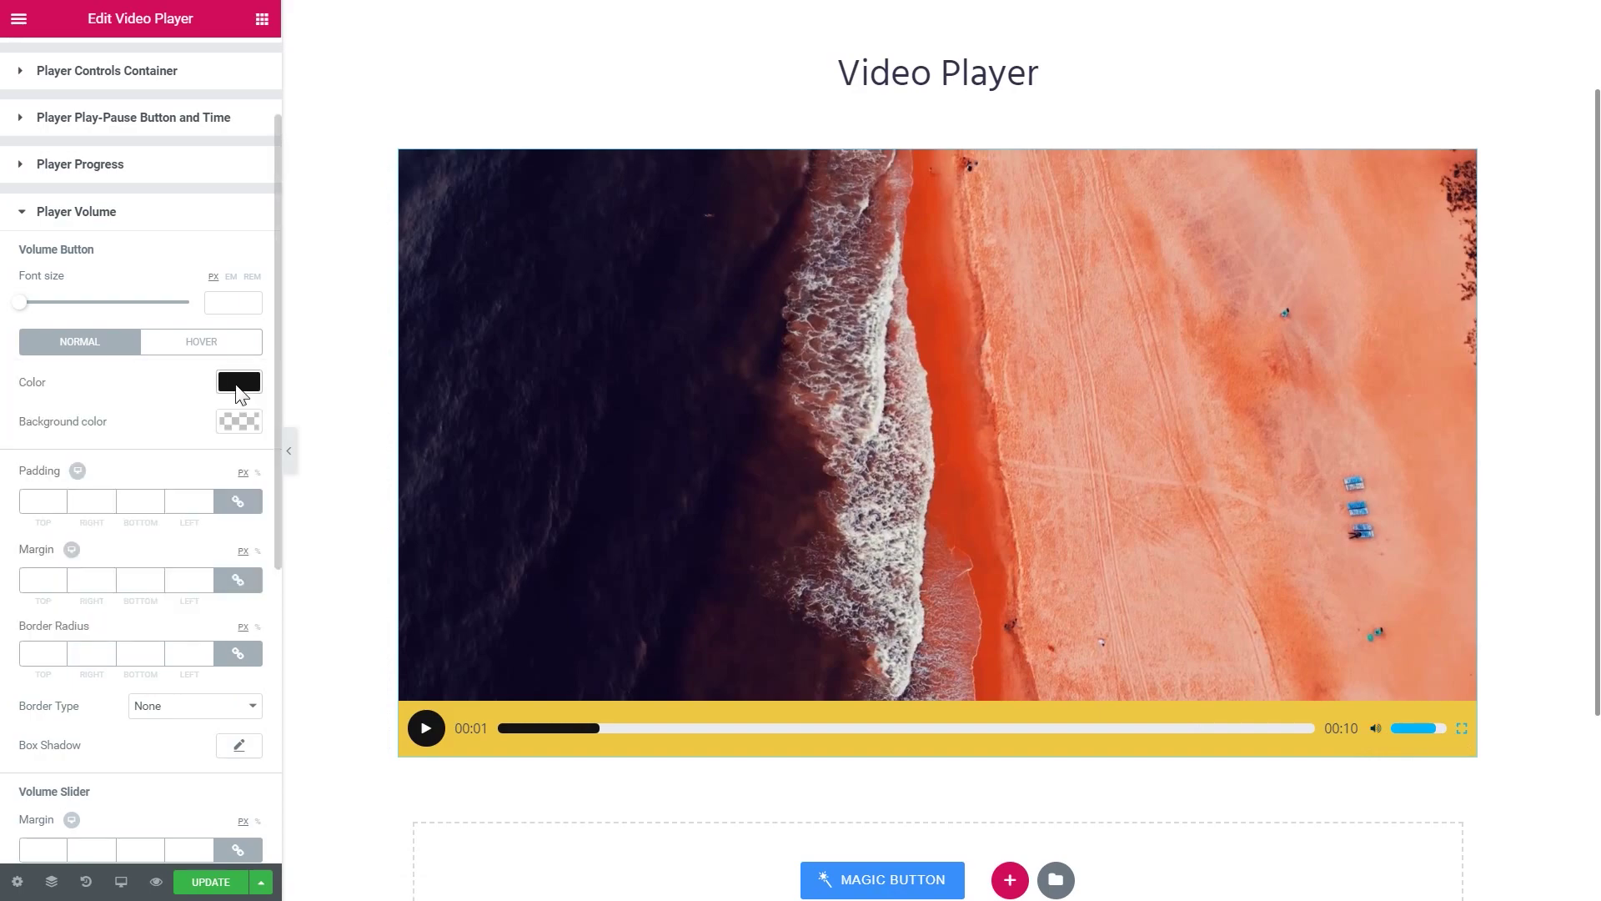
scroll(158, 490, down, 2)
scroll(155, 491, down, 1)
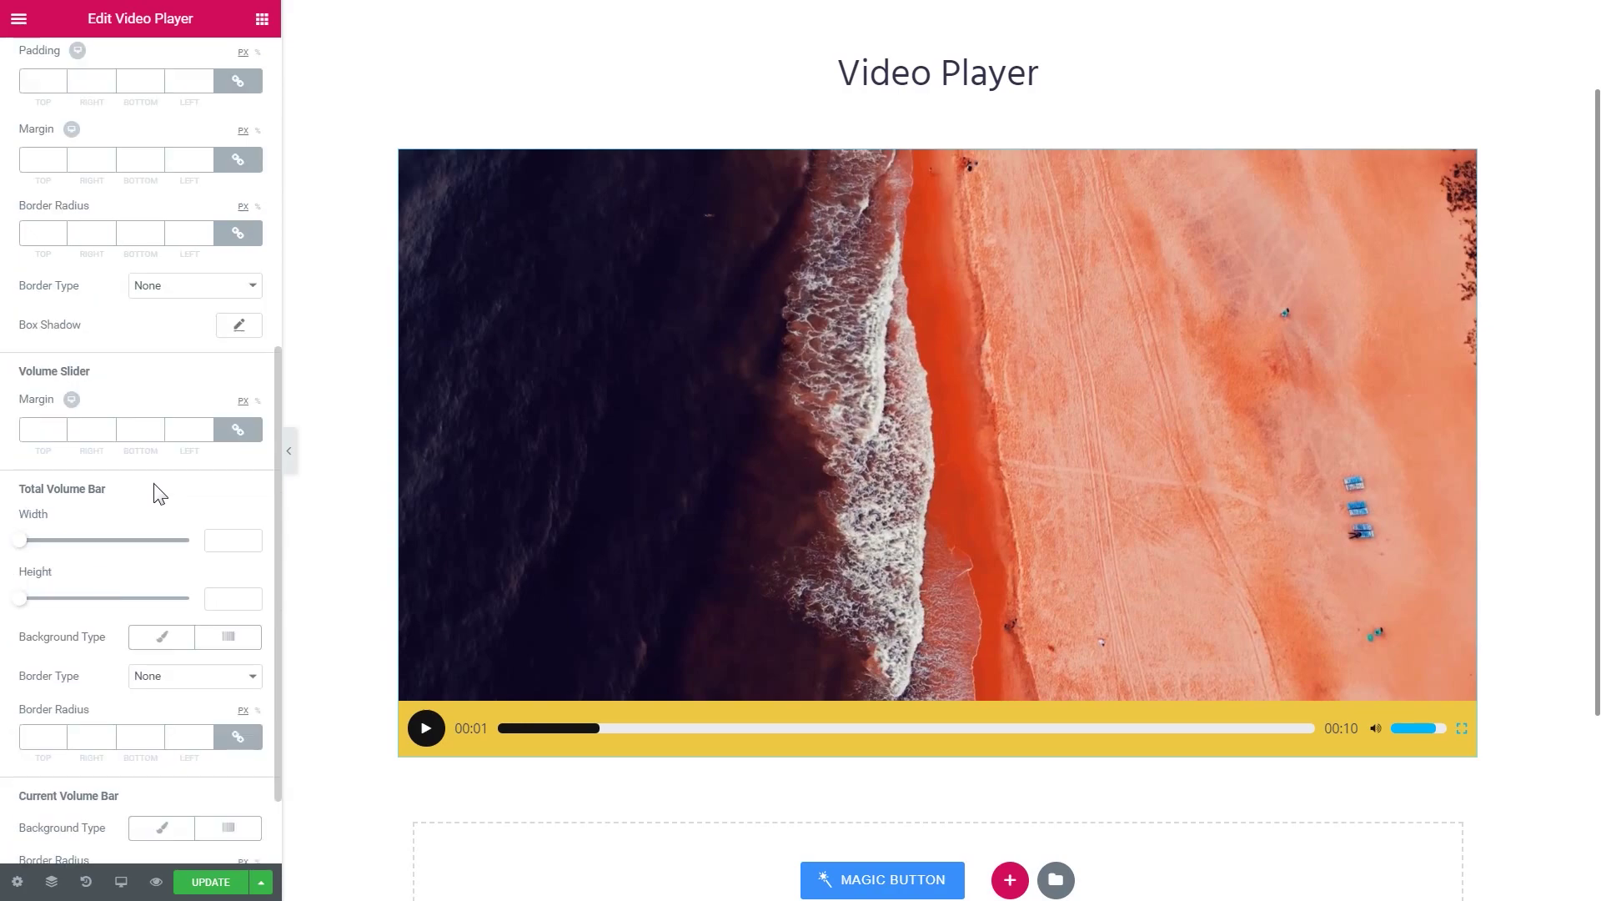
scroll(156, 491, up, 1)
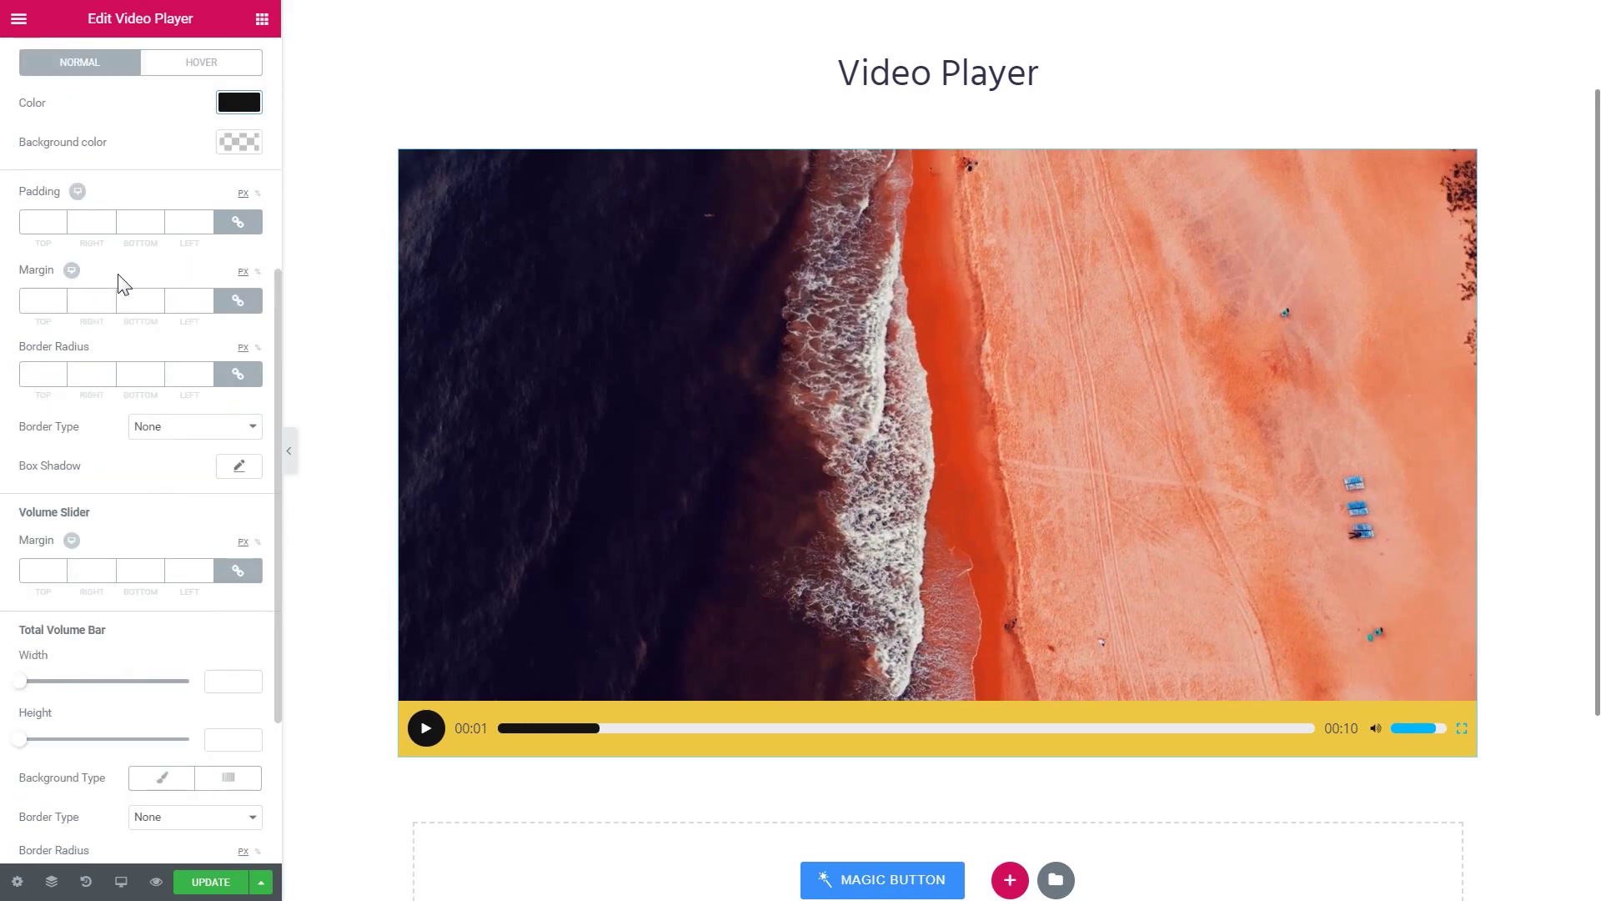
scroll(121, 285, down, 1)
scroll(126, 430, down, 1)
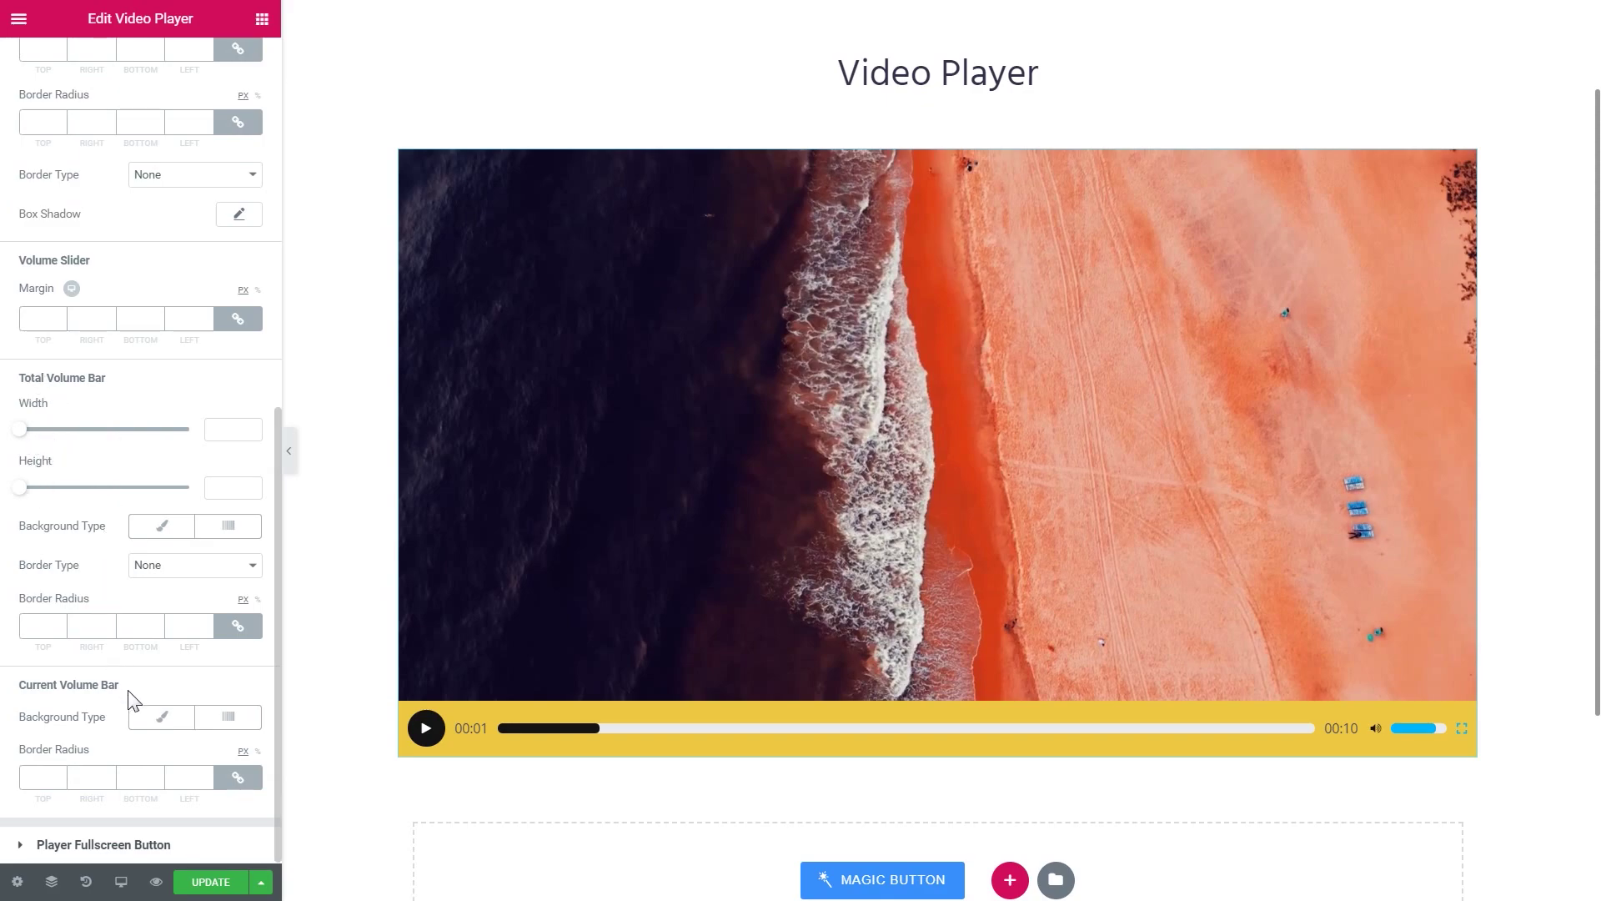
Fill the Current Volume Bar with a Classic 141414 background.
click(161, 715)
scroll(187, 746, down, 1)
click(239, 616)
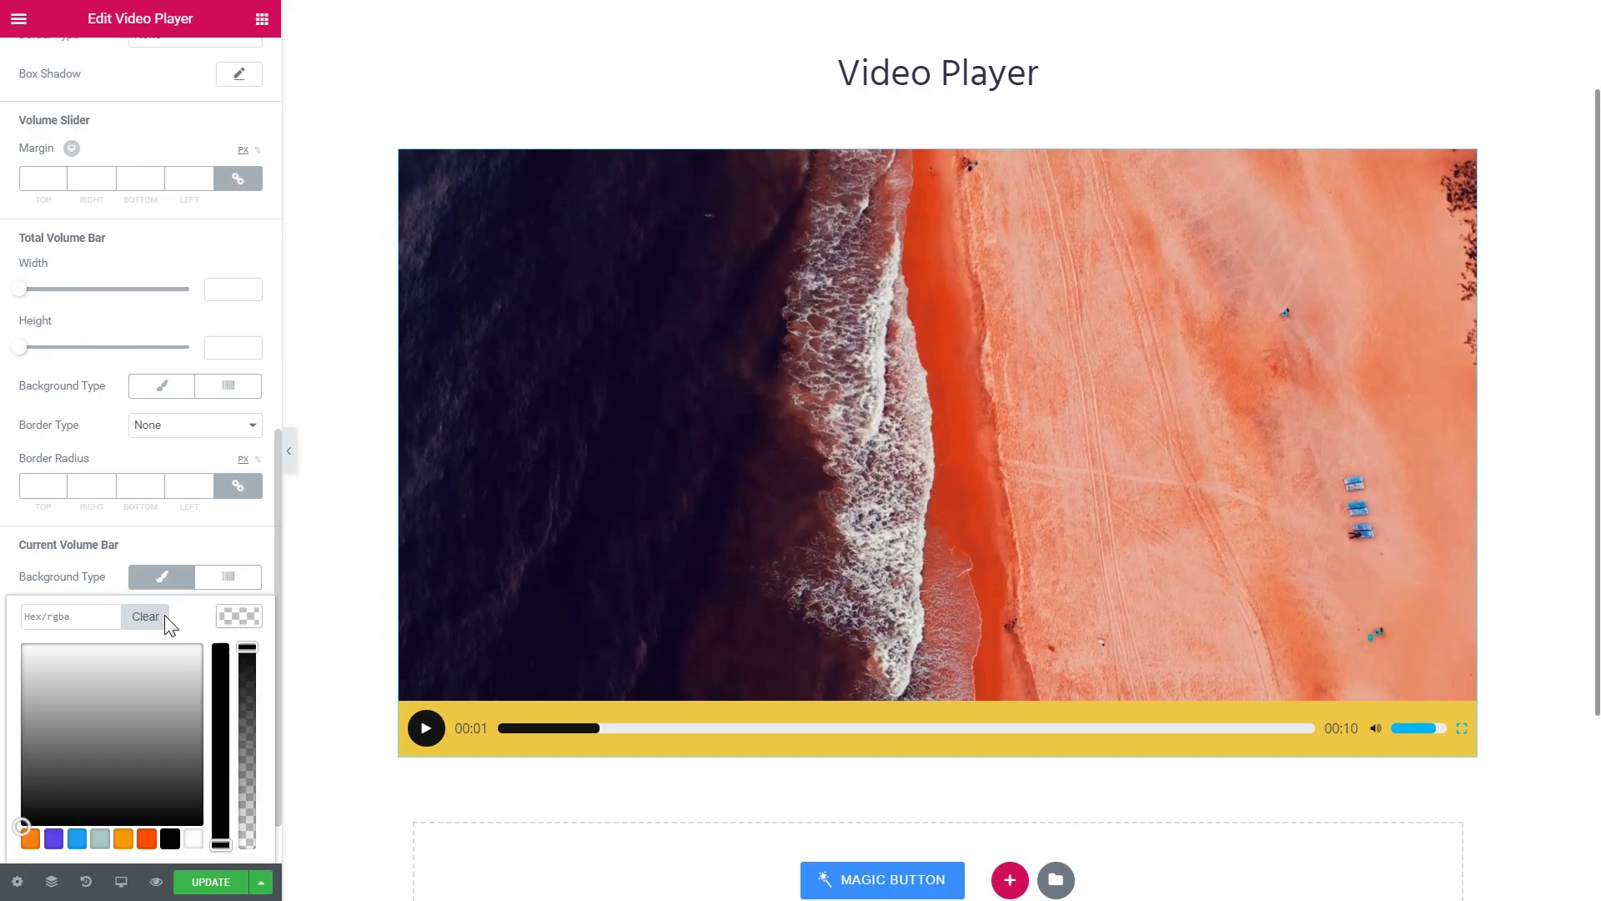
text(141414)
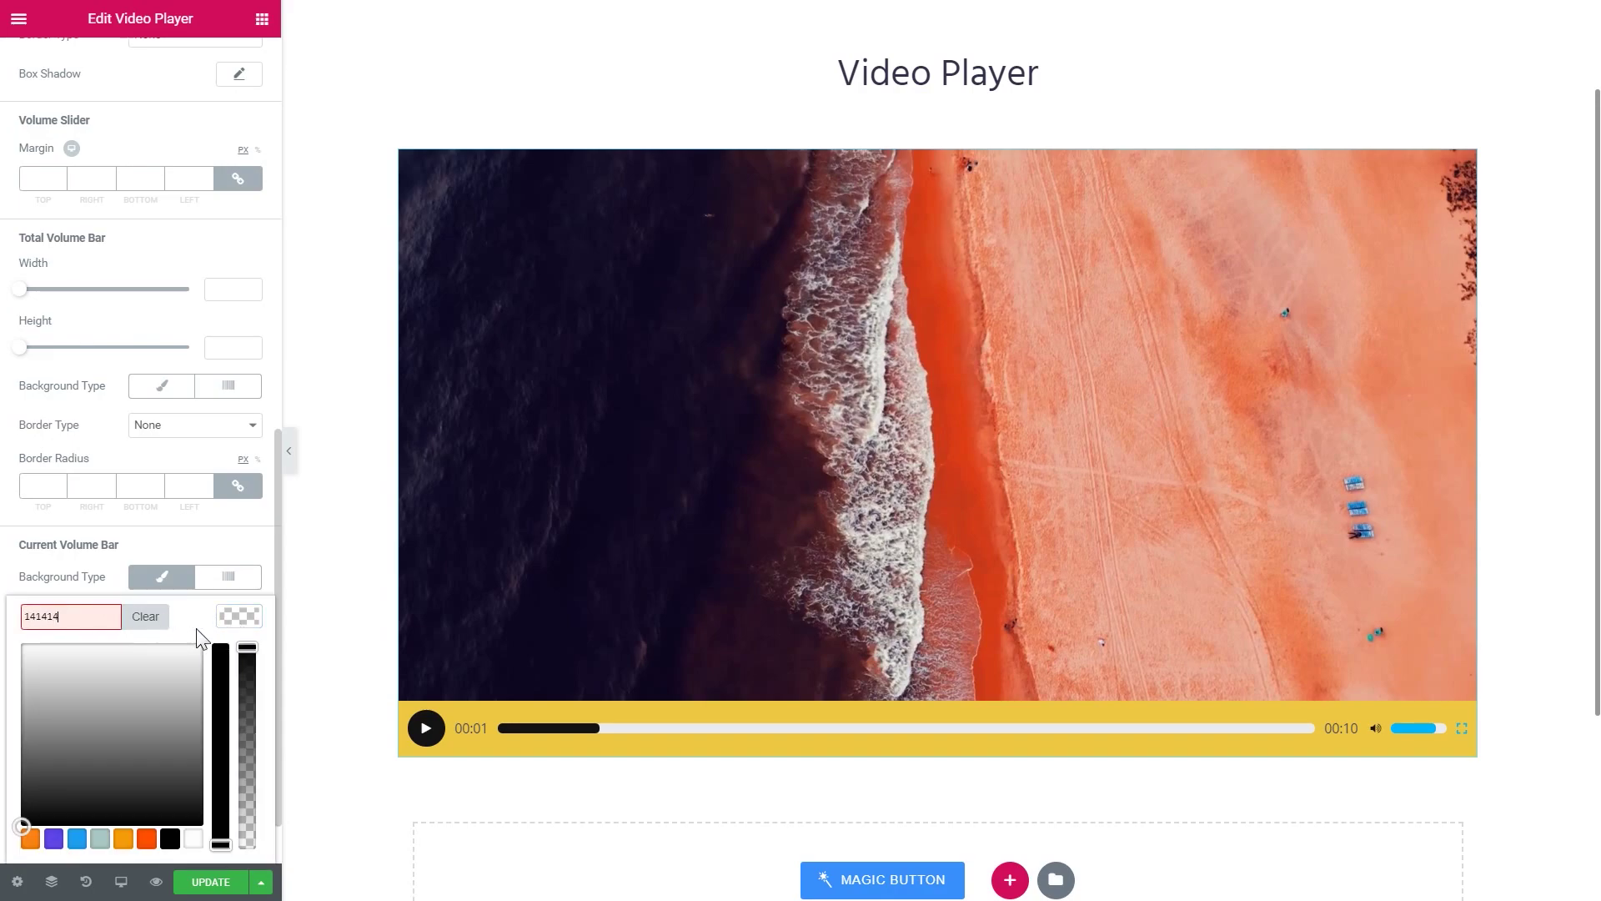
click(125, 750)
scroll(134, 864, down, 1)
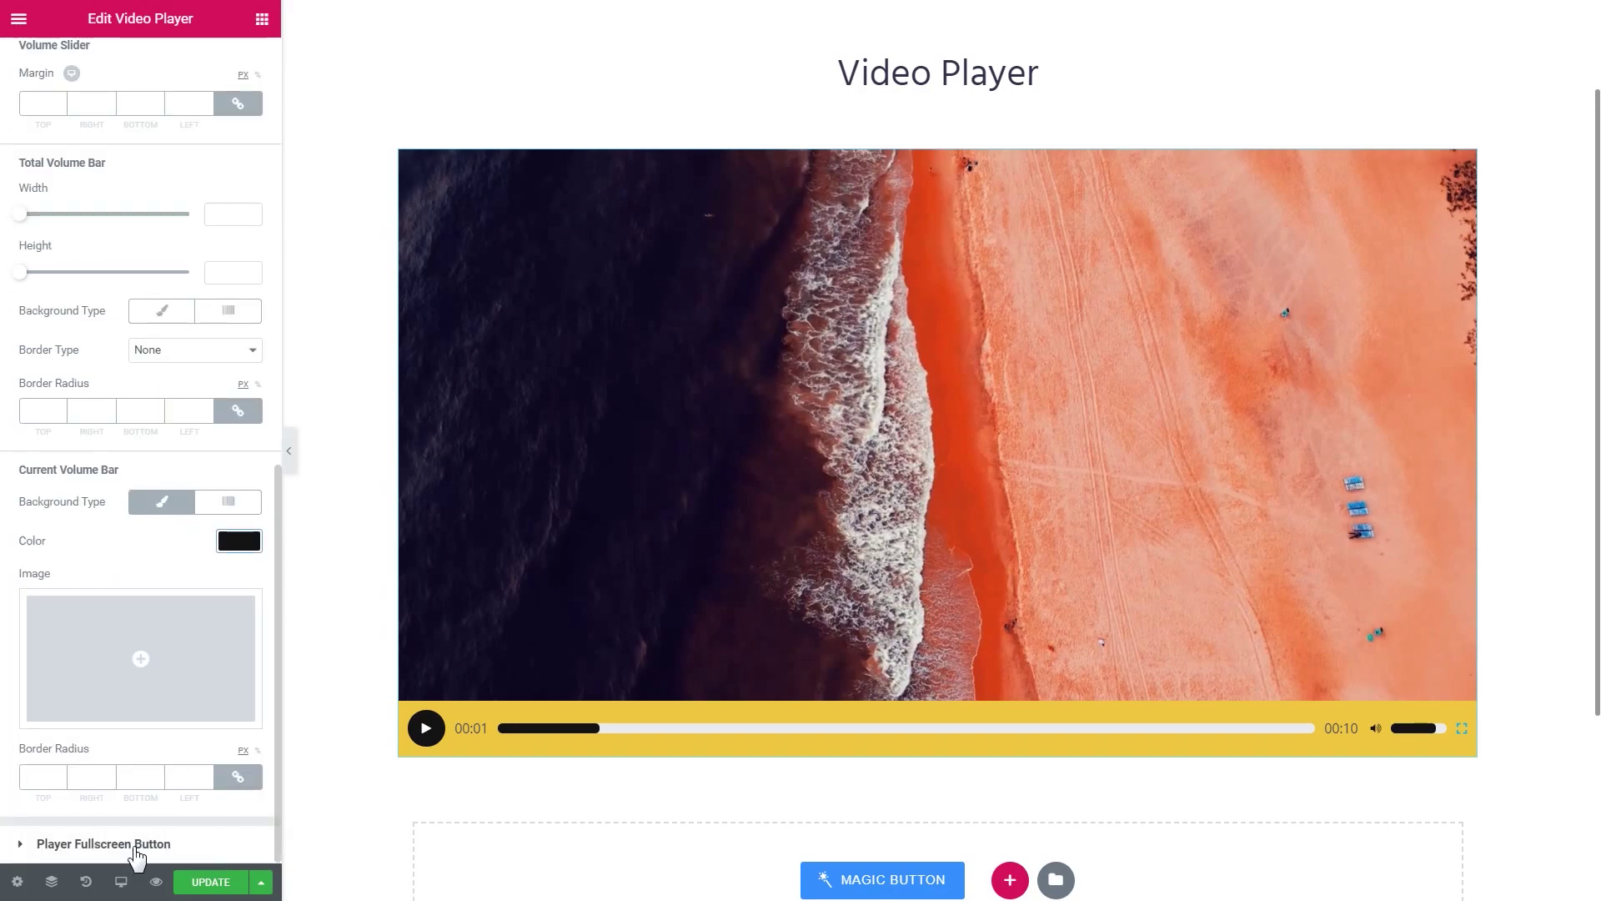
Colour the fullscreen button #141414, then hide the editor panel to preview the page.
click(136, 849)
click(223, 554)
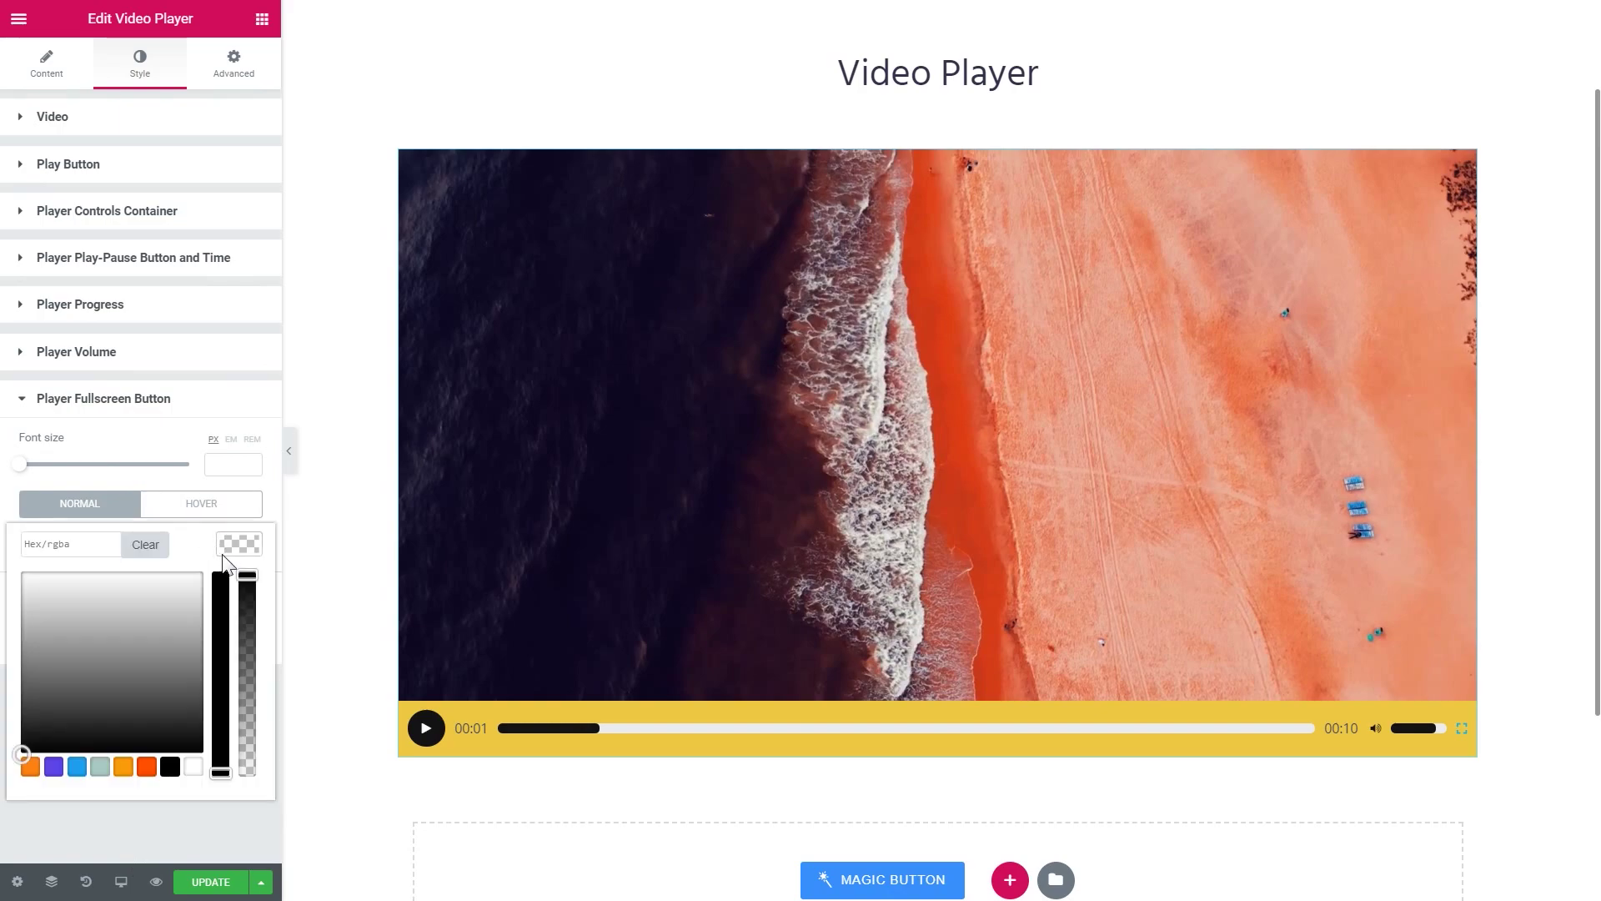
click(66, 545)
text(41414)
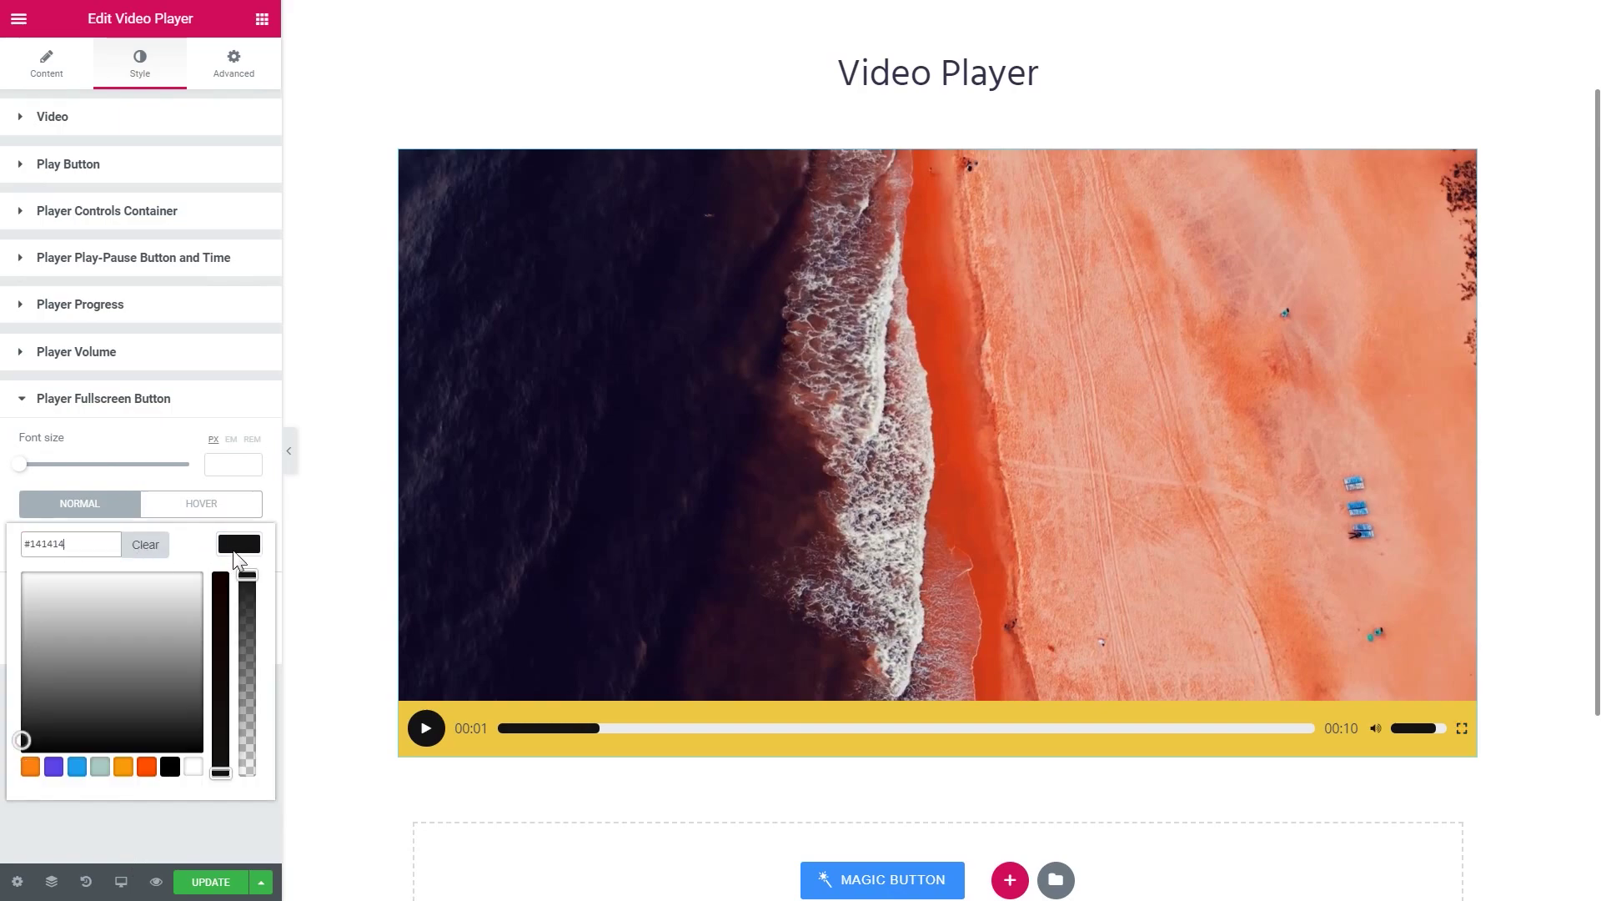
click(239, 544)
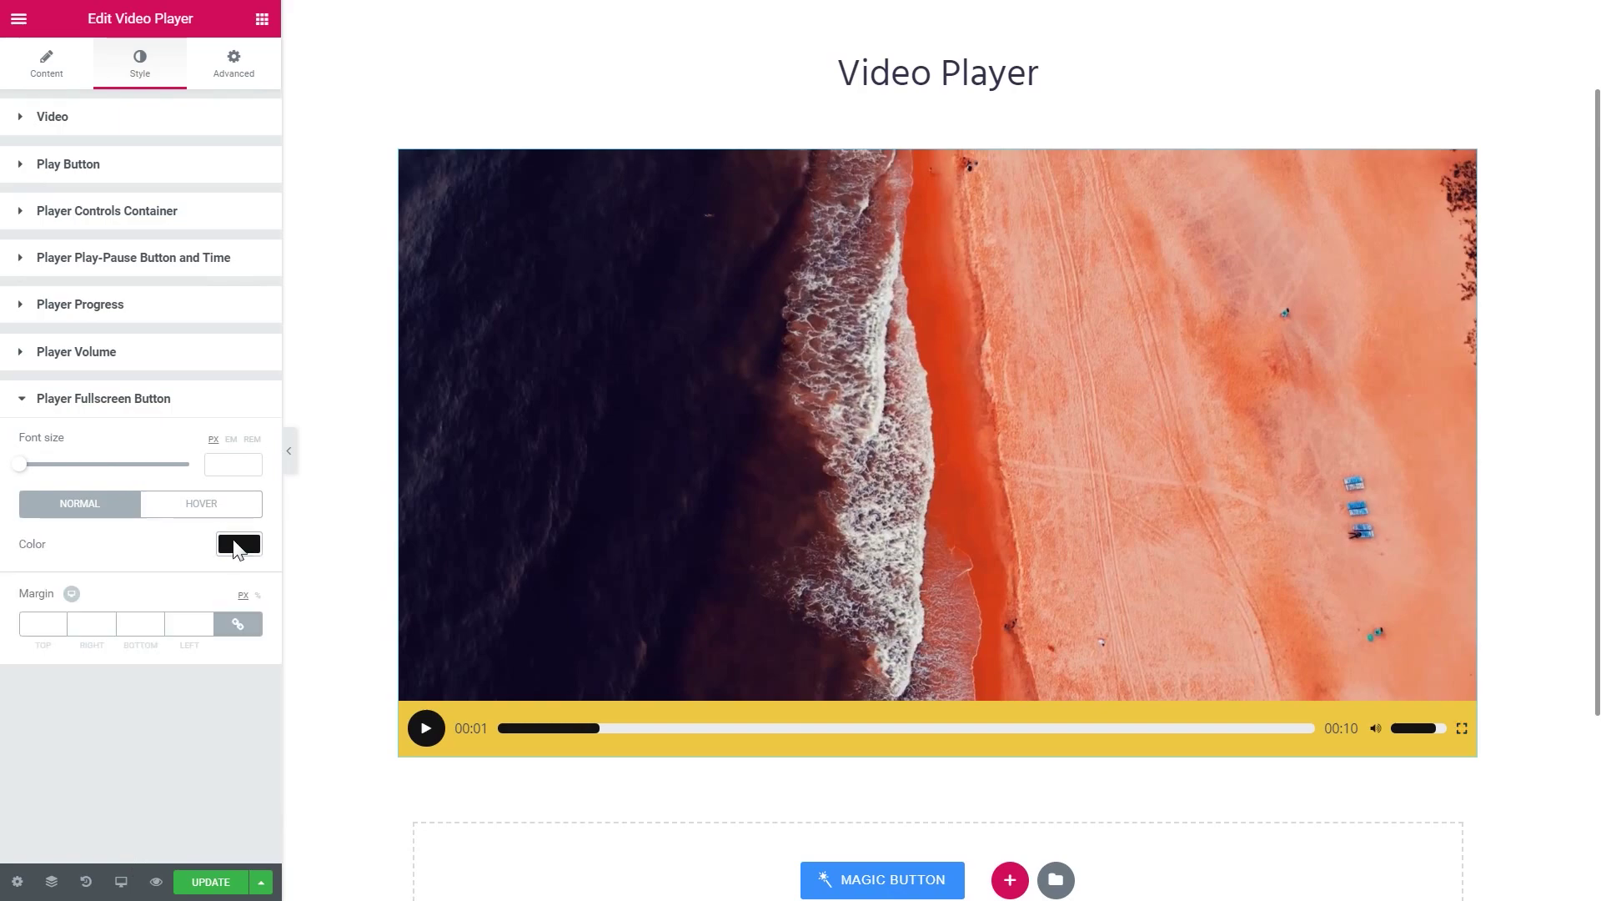
click(289, 465)
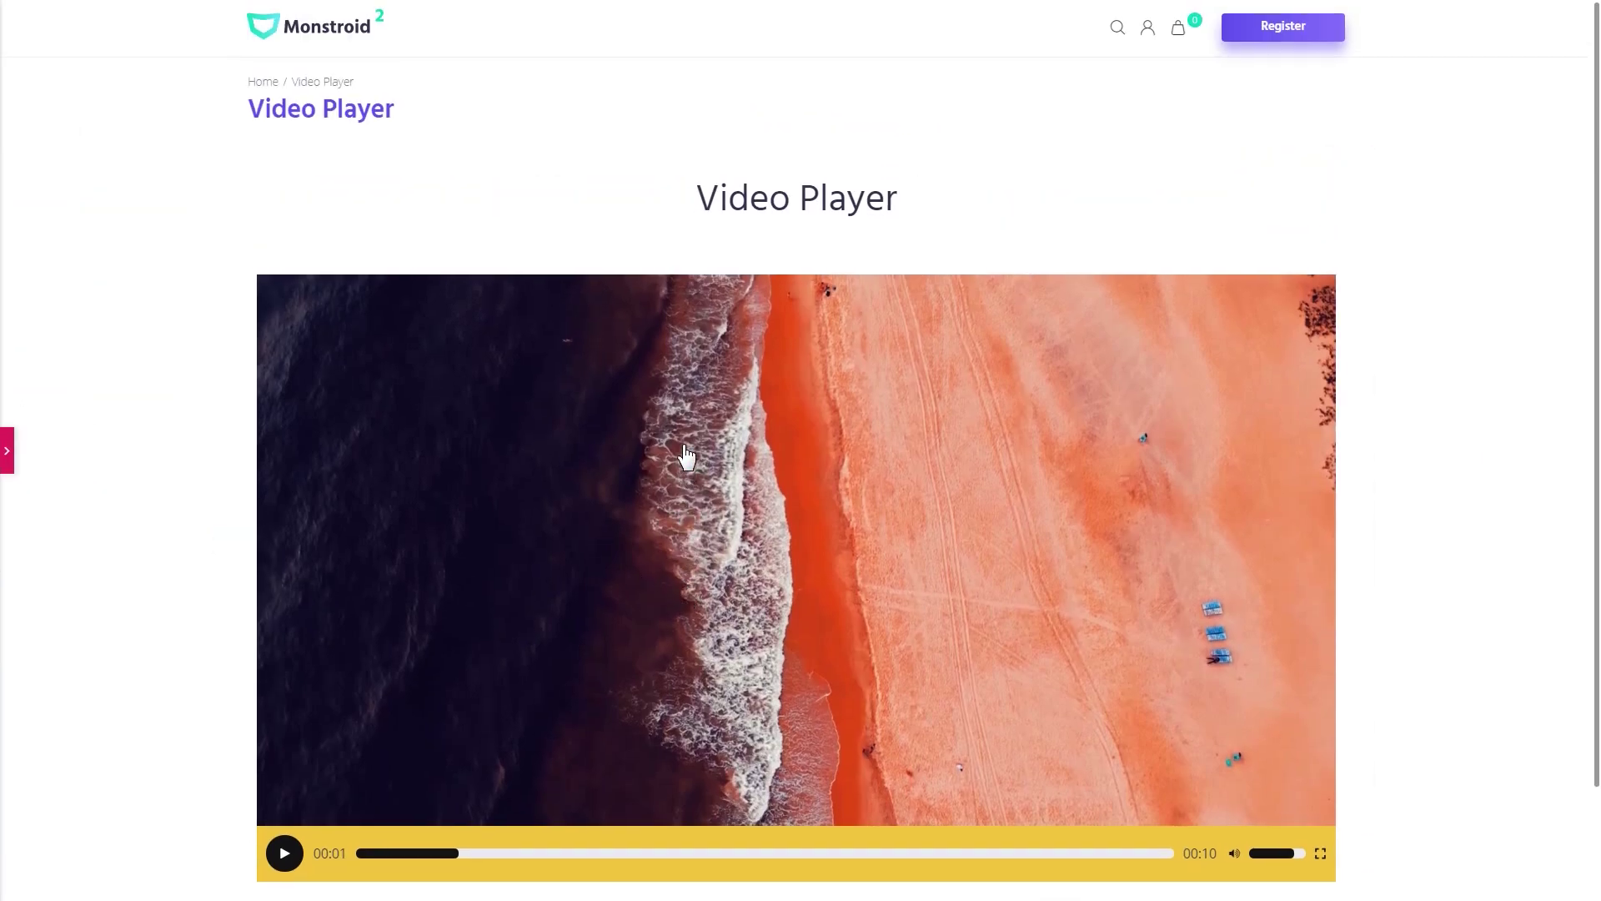
scroll(686, 457, down, 1)
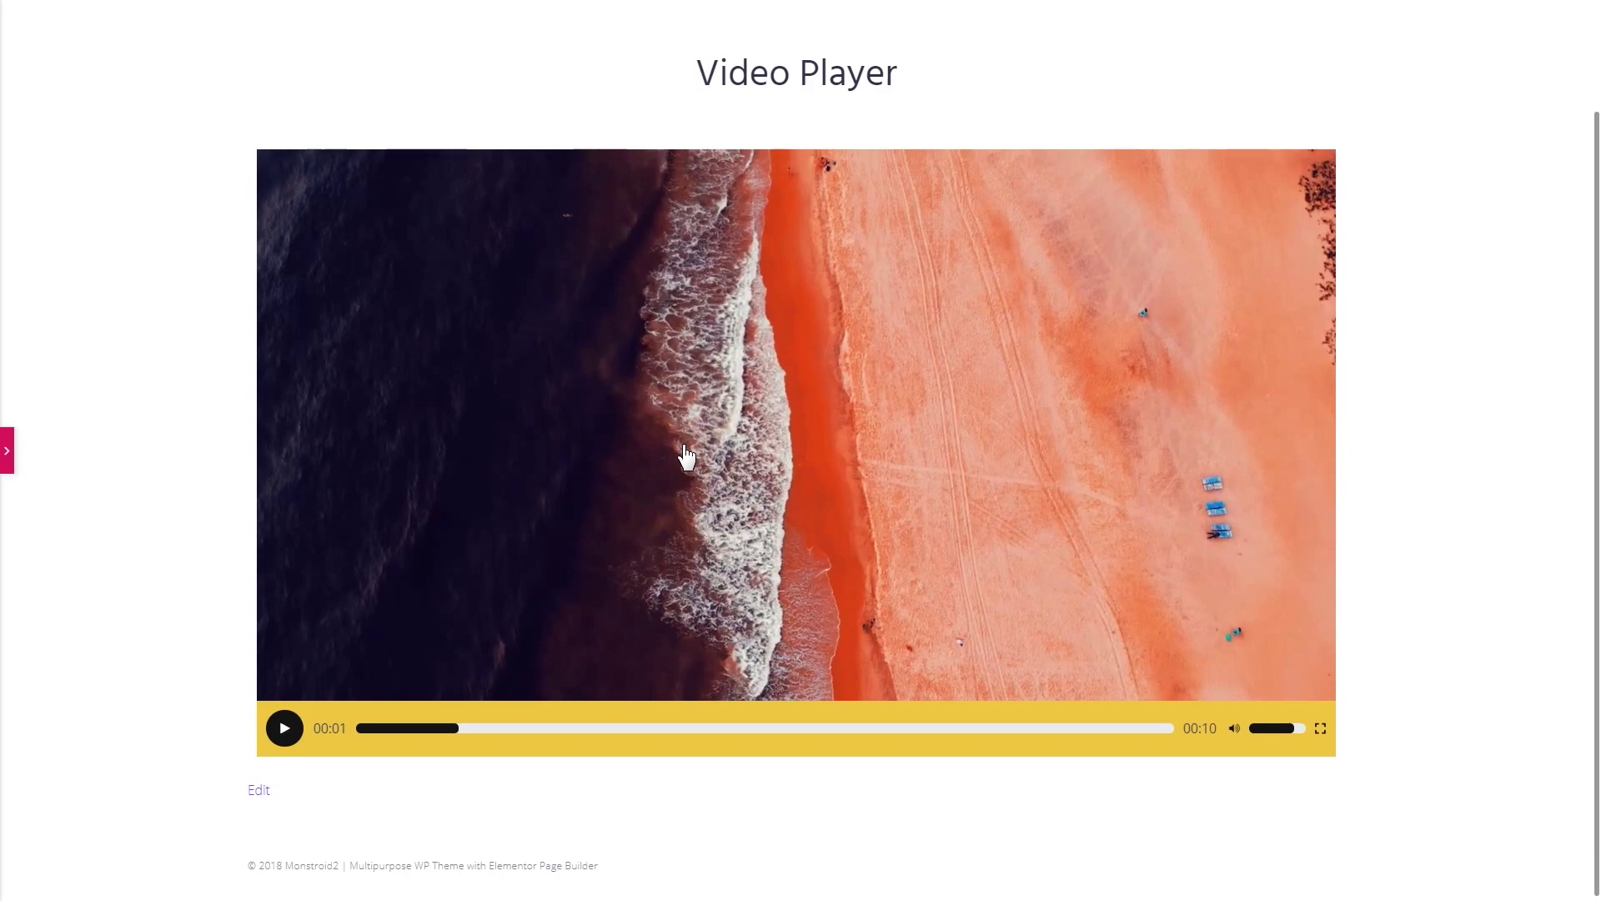
click(295, 726)
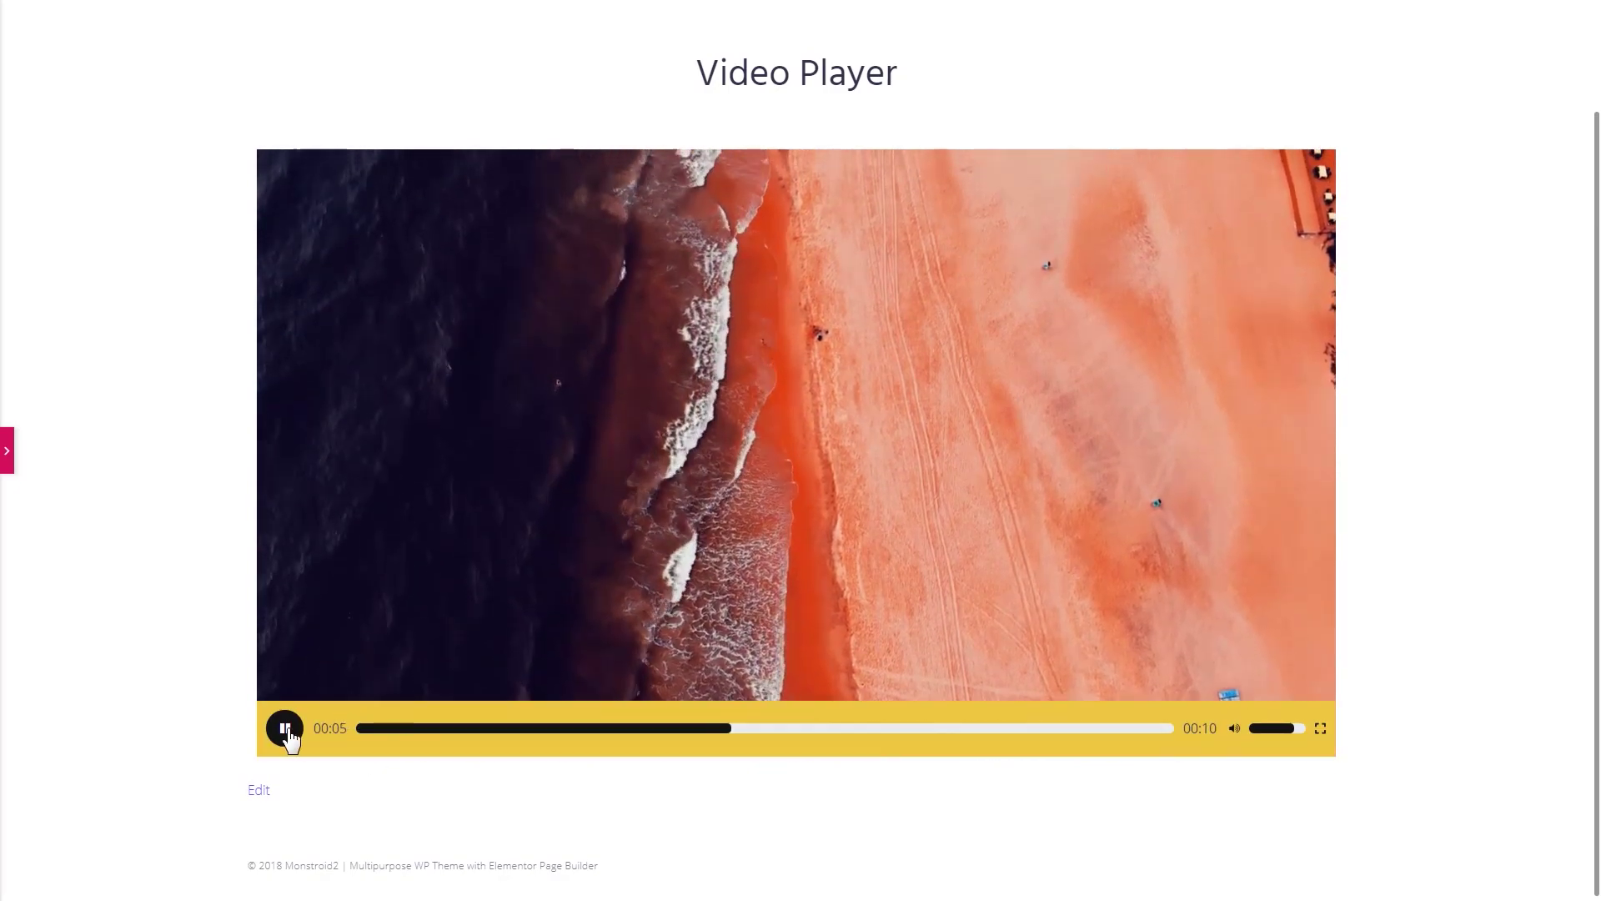
click(287, 731)
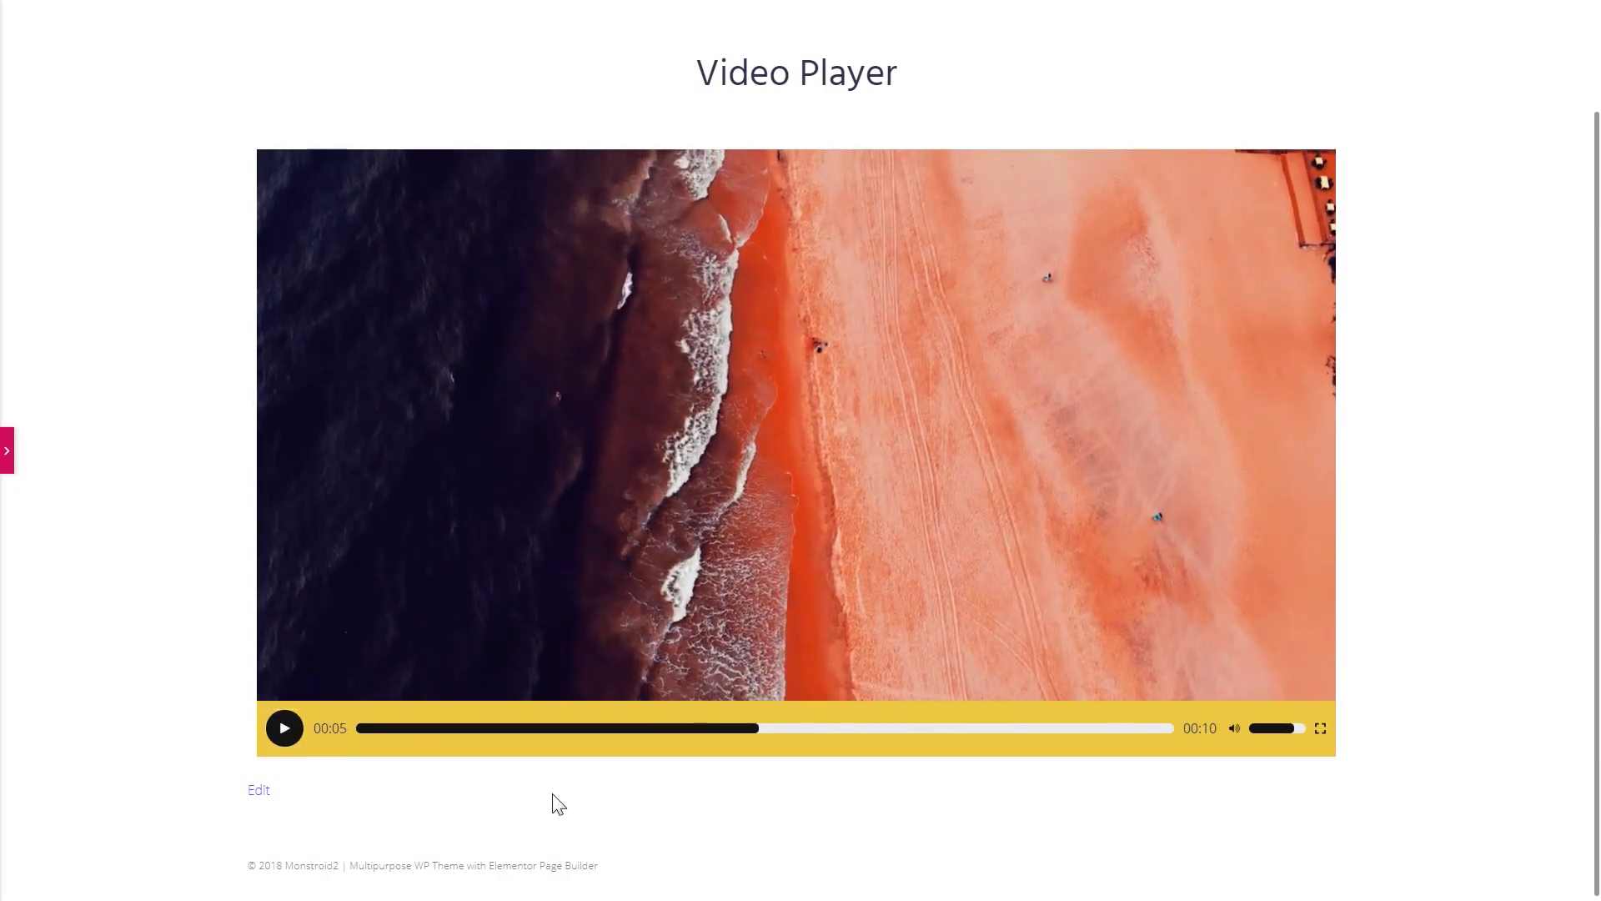